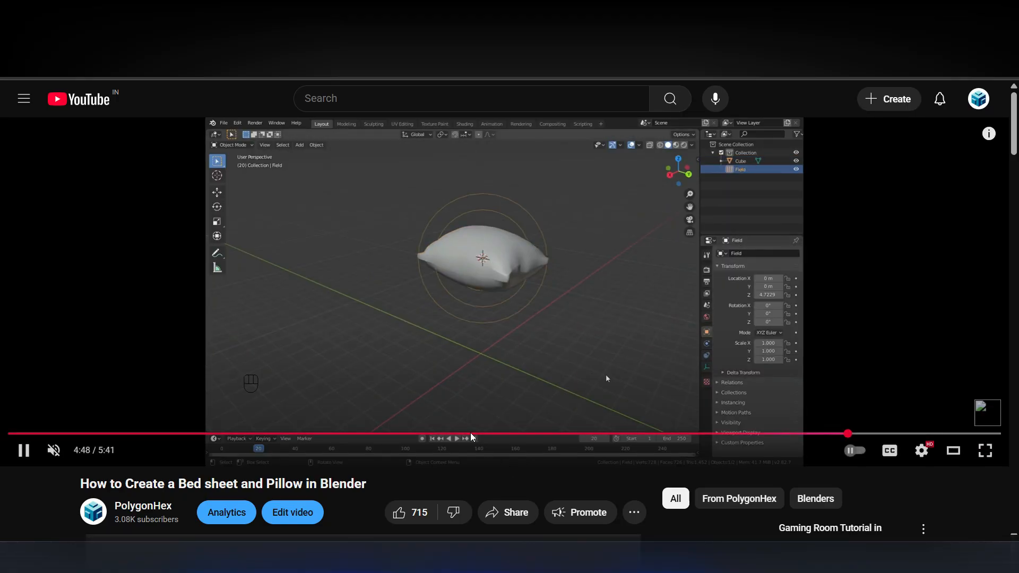
left_click(469, 292)
left_click(513, 333)
left_click(513, 337)
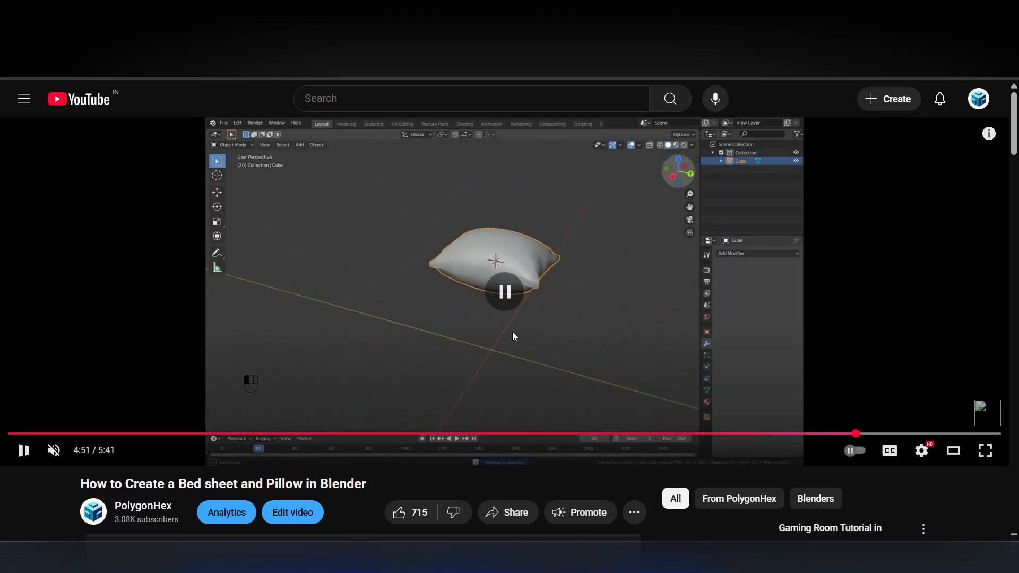
scroll(513, 337, "down", 10)
scroll(513, 337, "up", 3)
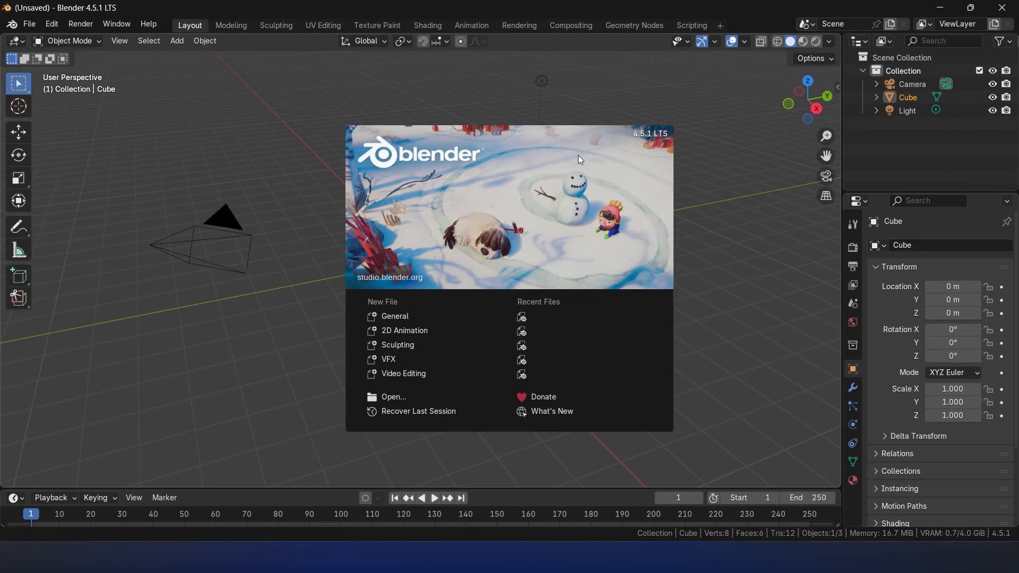
- Dismiss the splash screen and delete all the default scene objects: cube, camera and light
left_click(696, 204)
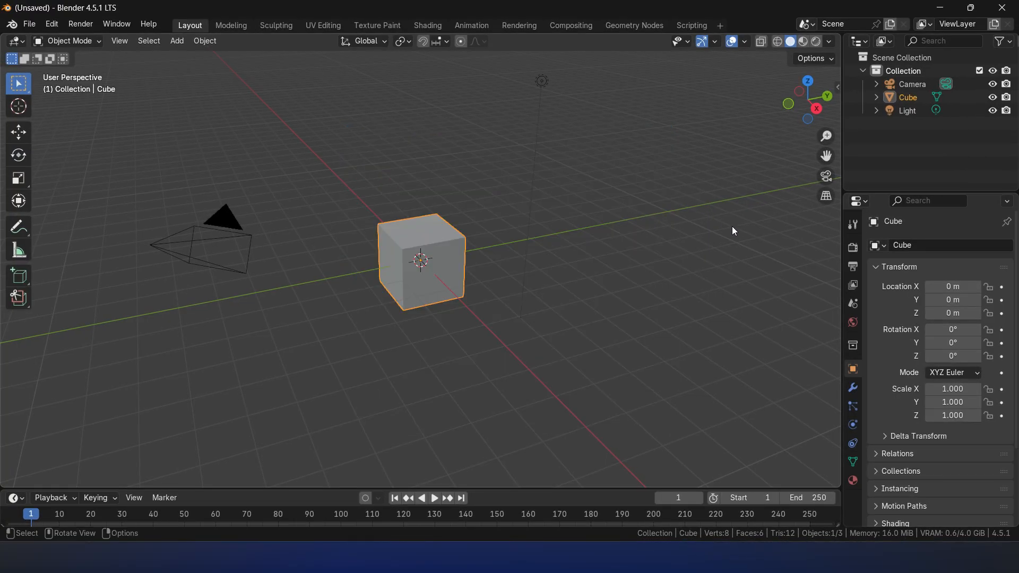
key("a")
key("x")
left_click(588, 203)
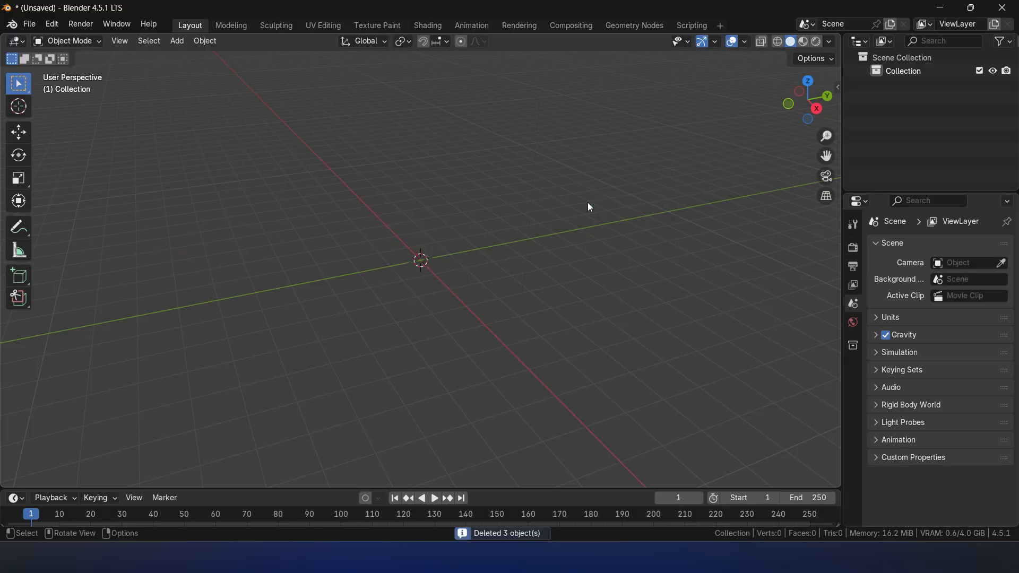
- Turn on the Screencast Keys display in the 3D viewport's sidebar and hide the sidebar again
key("n")
left_click(834, 157)
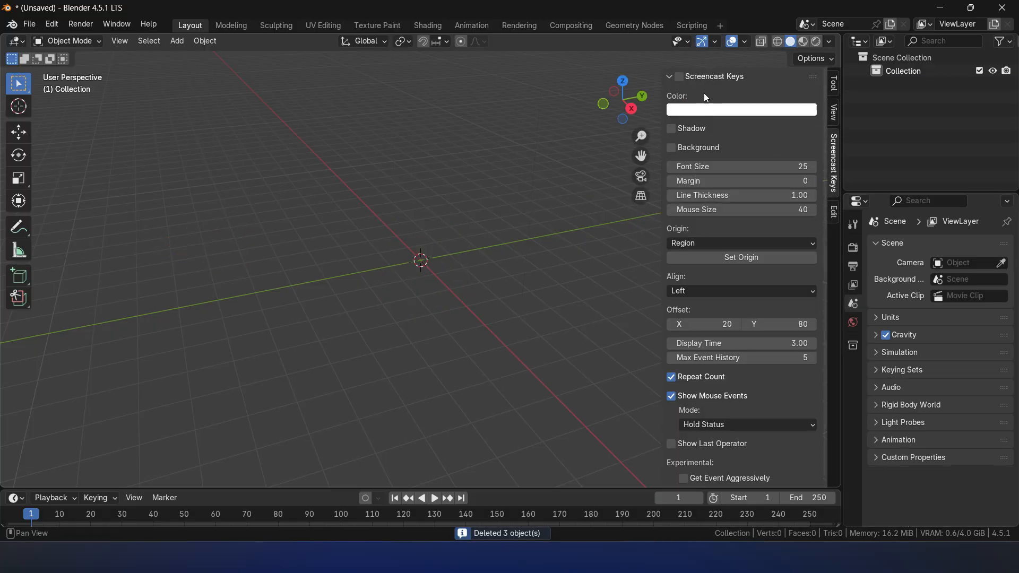
key("n")
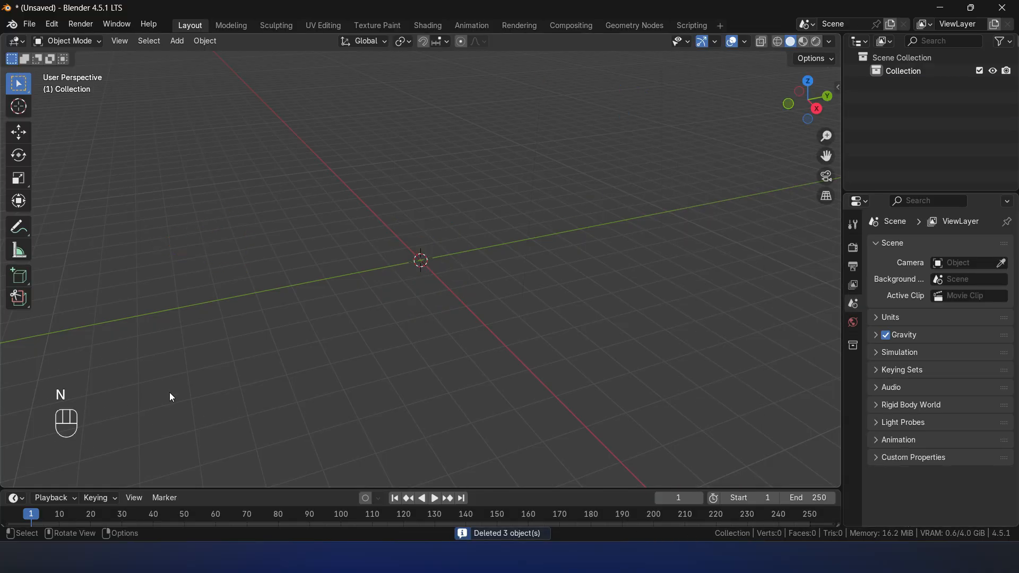
- Add a mesh plane at the origin as the floor and scale it uniformly by 10
key("shift+a")
mouse_move(451, 236)
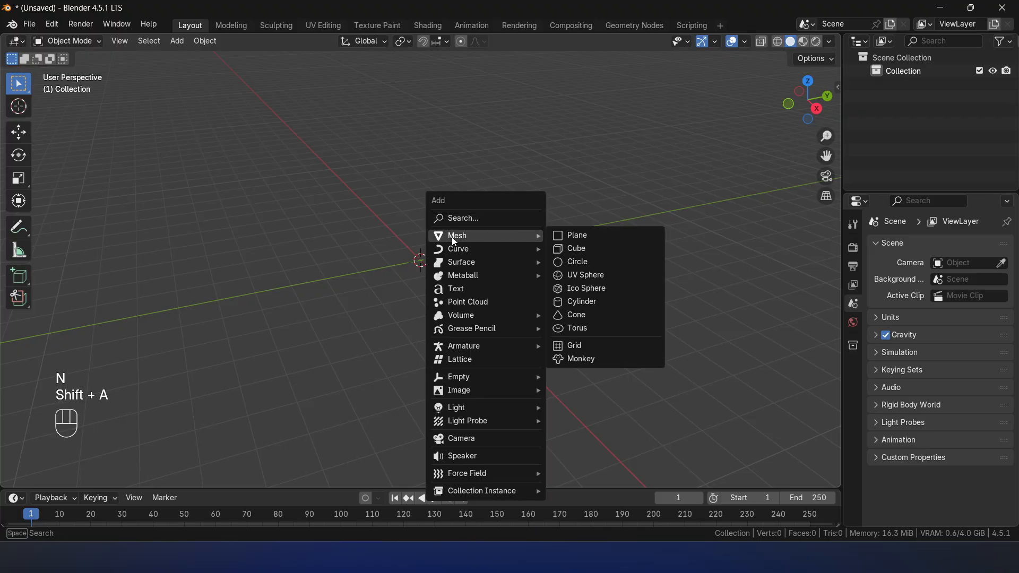
left_click(591, 239)
key("s")
key("1")
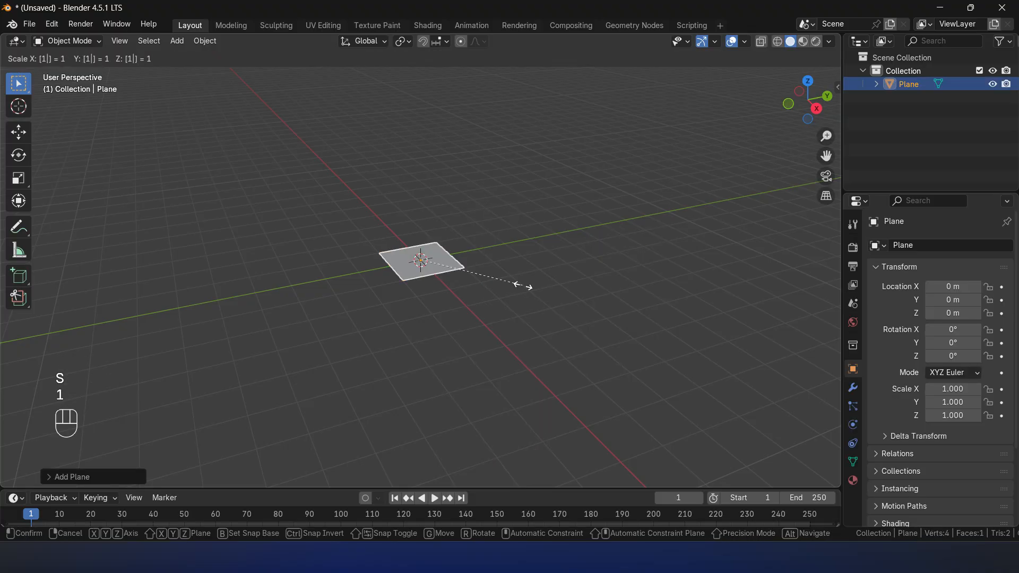
key("0")
left_click(524, 286)
- Add a mesh cube on the floor plane and scale it by 0.5 along Z
key("shift+a")
mouse_move(493, 269)
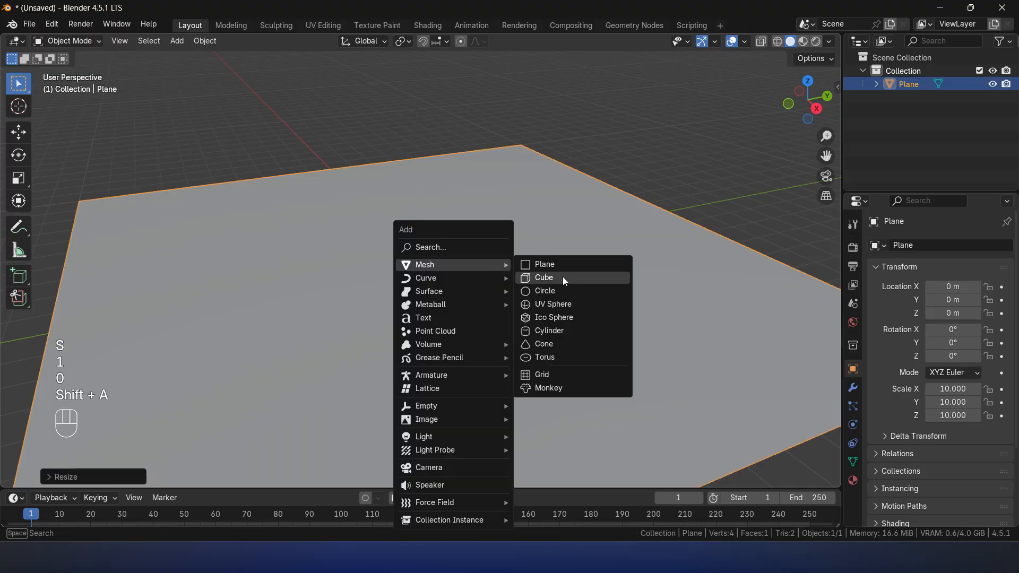
left_click(561, 277)
key("s")
key("z")
key("0")
key("period")
key("5")
key("Return")
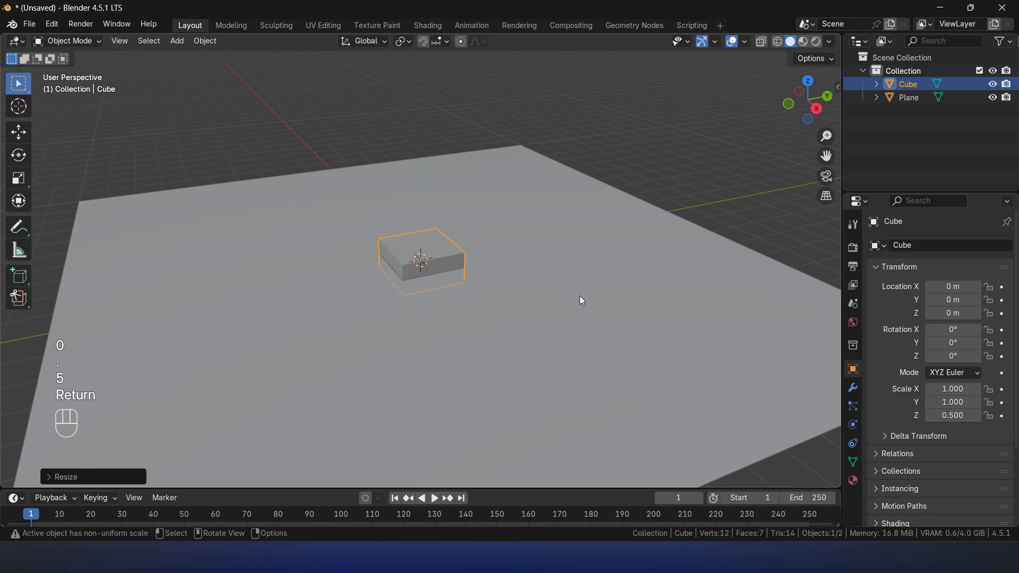
- Raise the cube along Z to a height of about 0.497 m to bring its base close to the floor plane
key("g")
key("z")
left_click(541, 281)
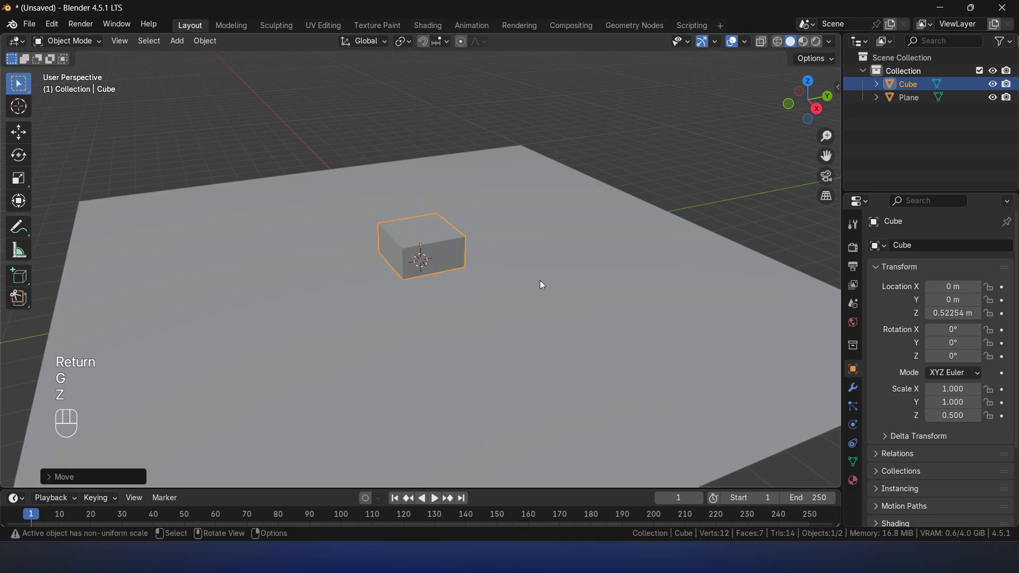
scroll(541, 281, "up", 4)
left_click(817, 110)
scroll(557, 265, "up", 5)
key("g")
key("z")
left_click(444, 293)
- Adjust the cube's height along Z to about 0.501 m so its base rests on the floor plane
key("g")
key("z")
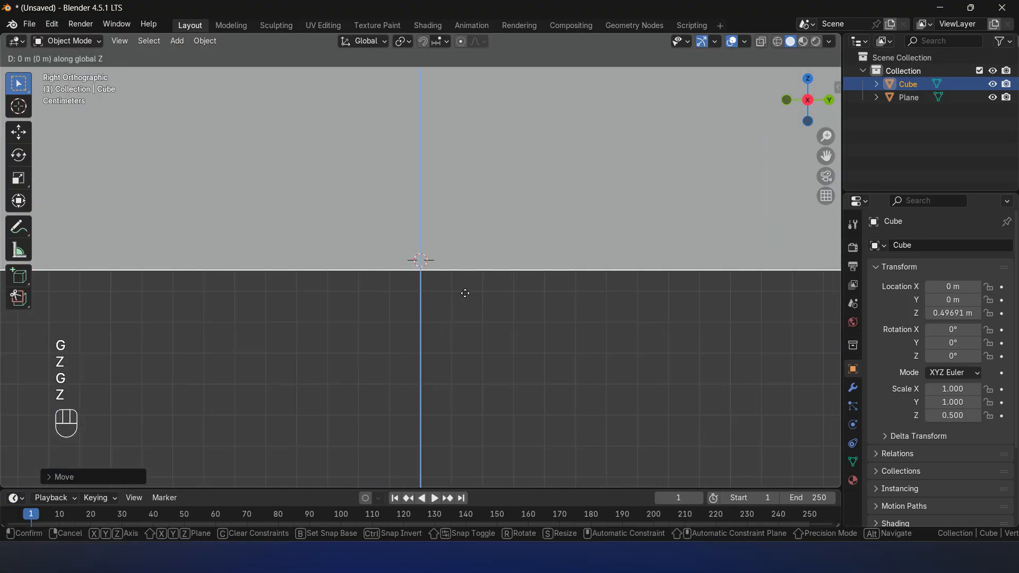
left_click(434, 275)
key("g")
key("z")
left_click(442, 261)
middle_click_drag(442, 262, 492, 304)
scroll(494, 309, "down", 6)
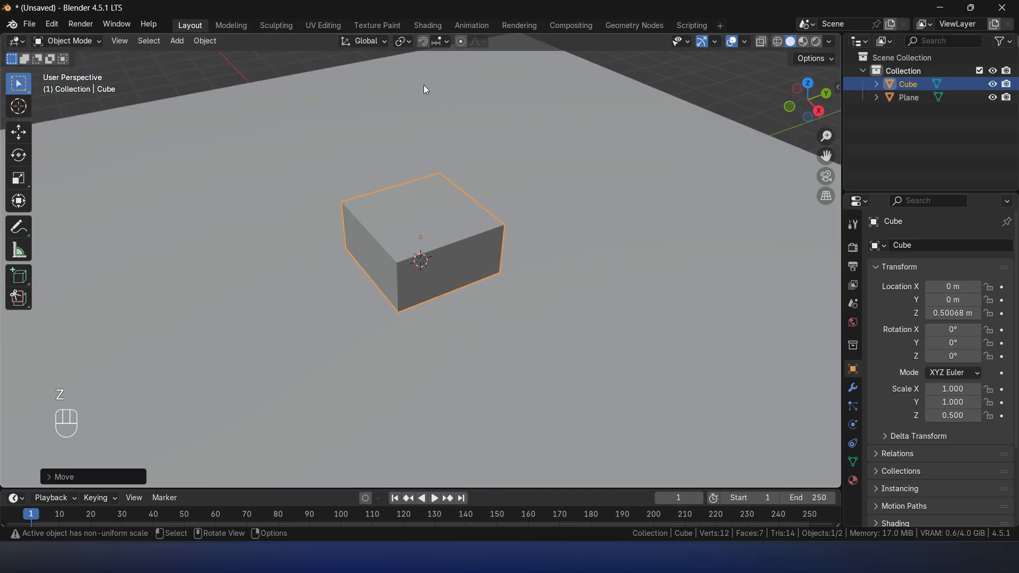
- Set the snap target to Grid and snap the cube along Z to a height of 0.5 m
left_click(436, 41)
left_click(402, 136)
scroll(514, 235, "down", 4)
key("g")
key("z")
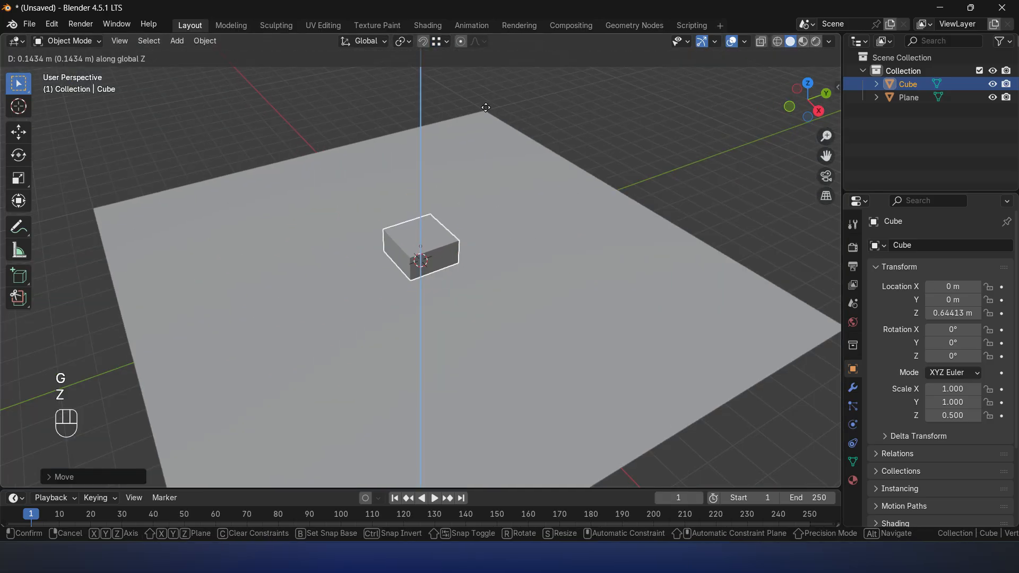
left_click(484, 107, "ctrl")
middle_click_drag(473, 258, 478, 215)
scroll(507, 251, "up", 5)
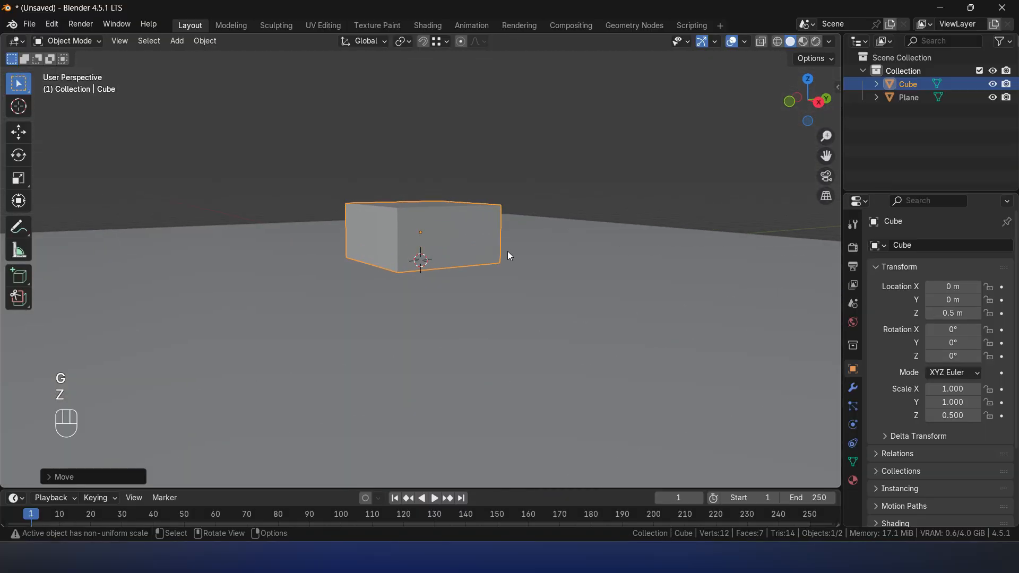
- Scale the cube by 2 along X and by 1.5 along Y to form the bed block
middle_click_drag(516, 243, 541, 301)
key("s")
key("x")
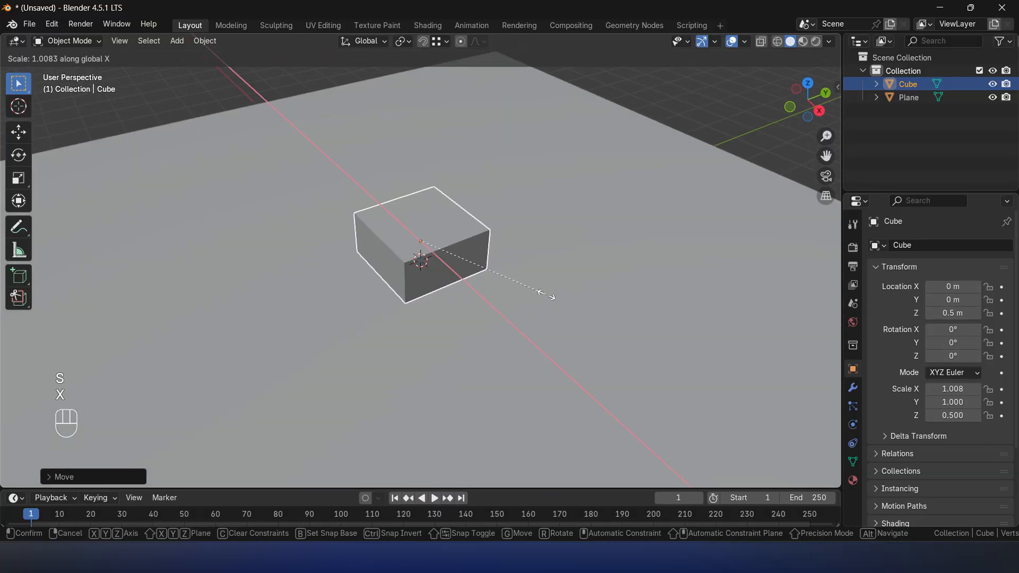
key("2")
key("Return")
type("sy1.5")
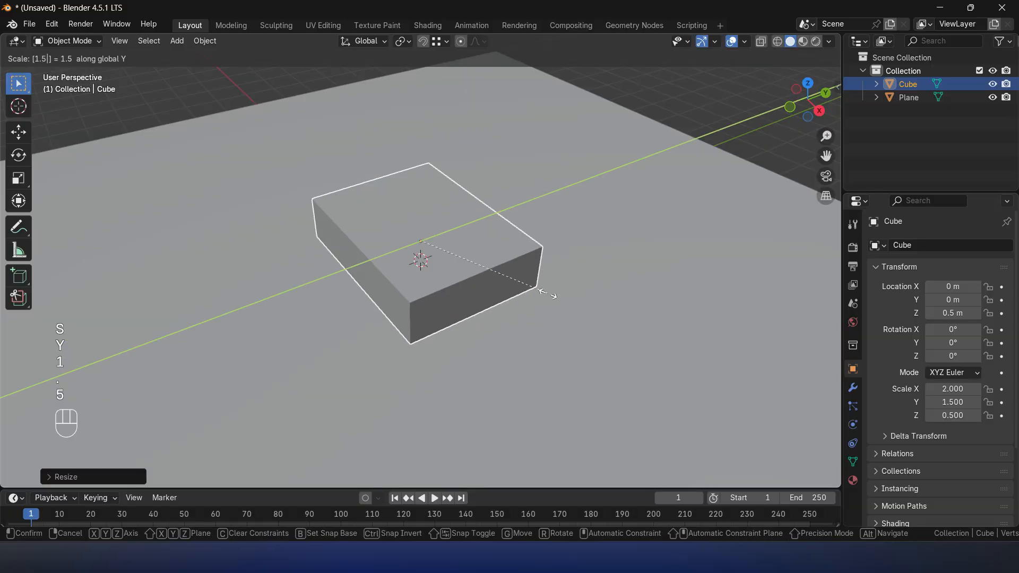
key("Return")
- Set the bed block's origin to its geometry and frame the block in the viewport
scroll(548, 294, "down", 4)
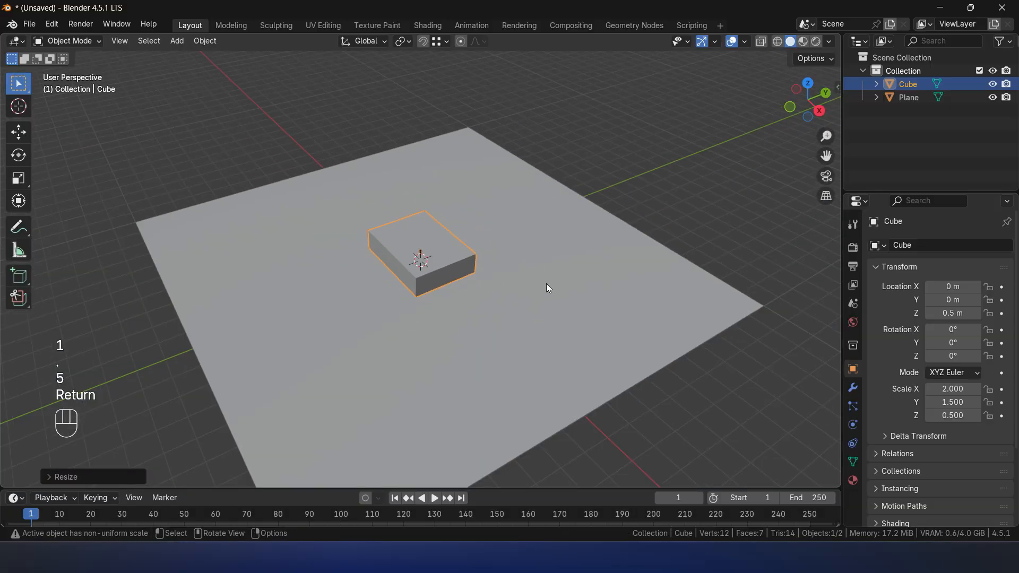
right_click(546, 281)
mouse_move(470, 330)
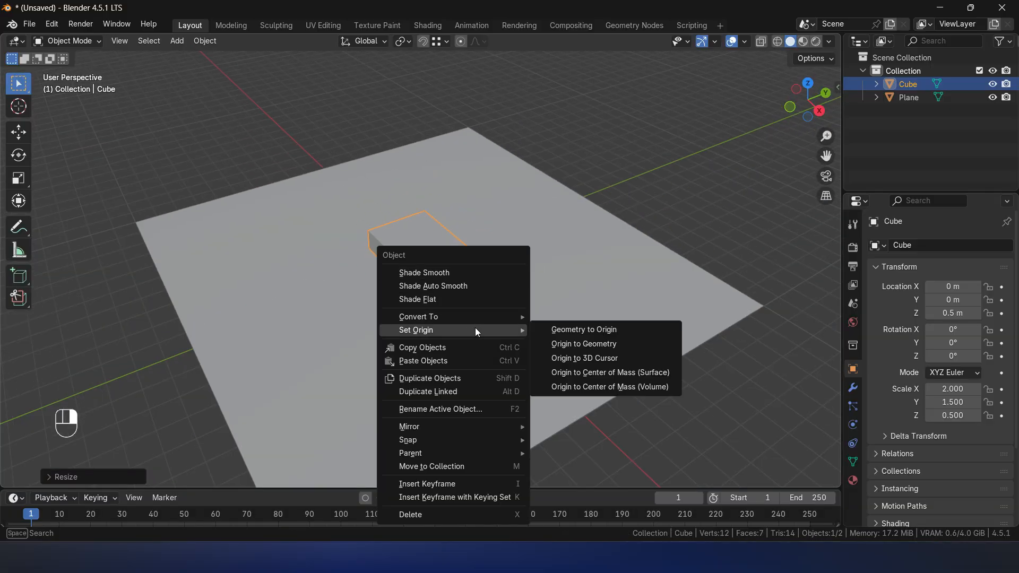
left_click(562, 346)
key("KP_Decimal")
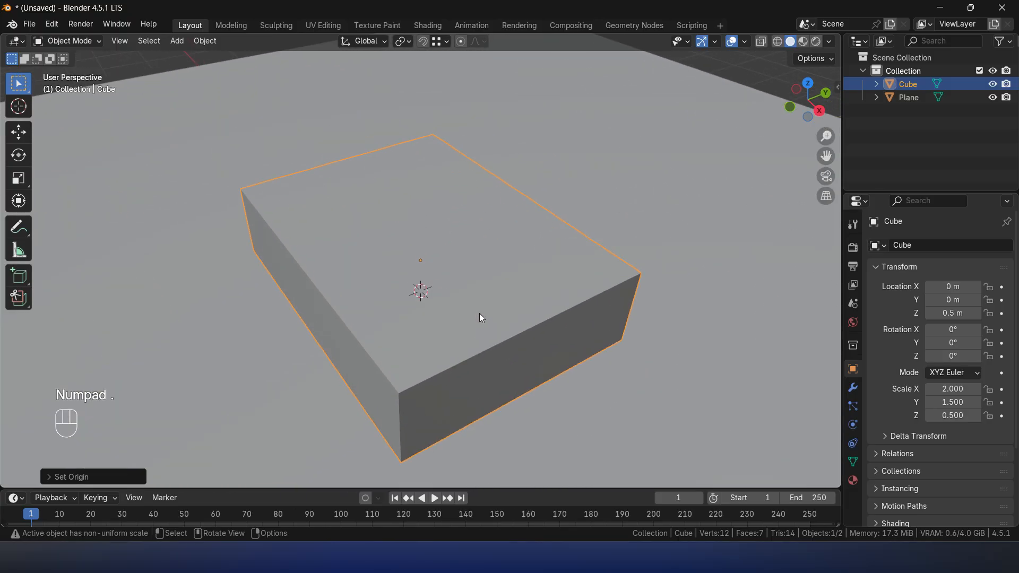
- Add a second mesh plane at the 3D cursor on the world origin
key("shift+s")
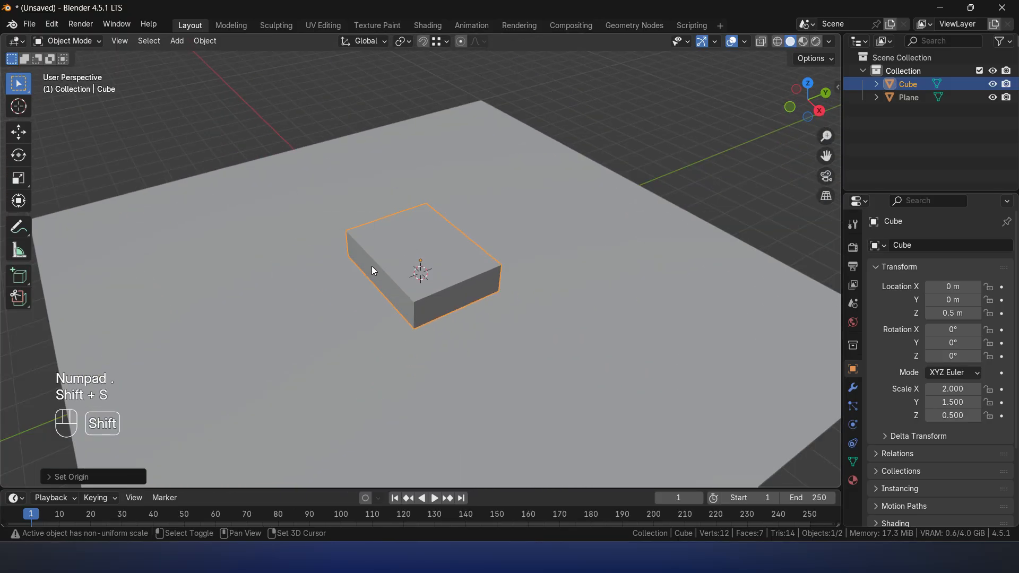
key("shift+s")
key("shift+s")
key("shift+a")
mouse_move(404, 259)
left_click(446, 259)
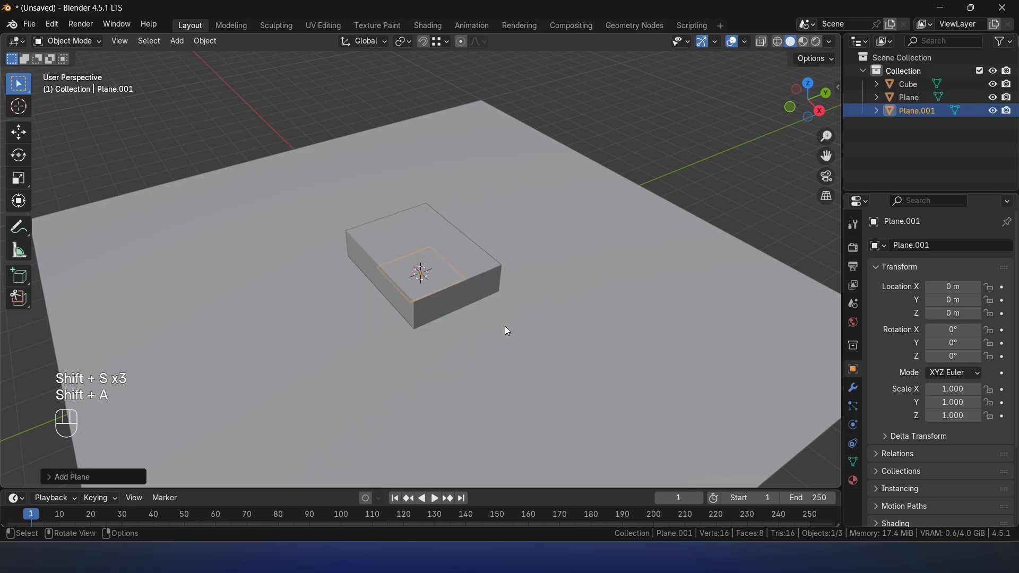
- Move the new plane up 2 m along Z so it sits above the bed block
key("g")
key("z")
key("3")
key("BackSpace")
key("2")
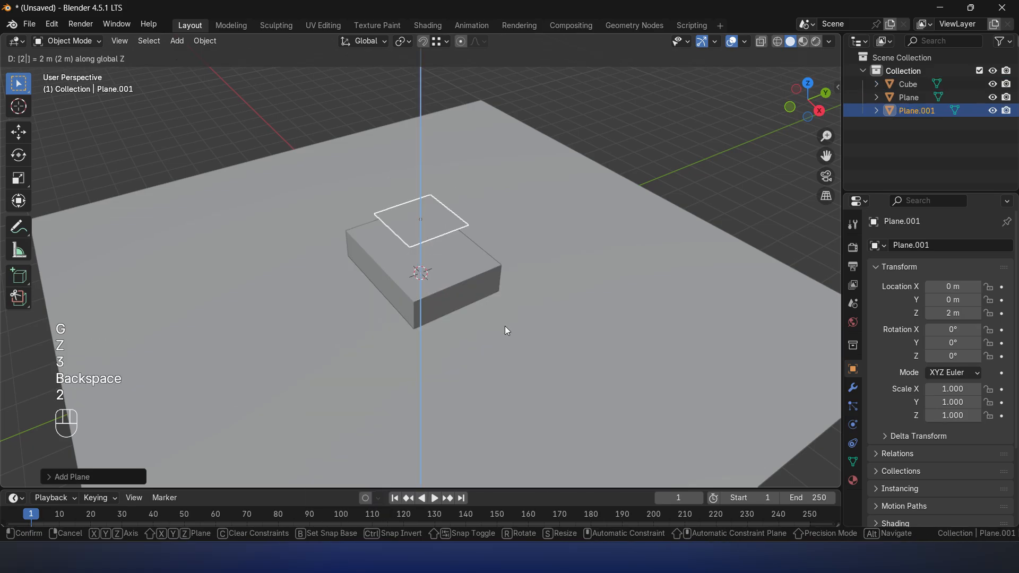
key("Return")
- Scale the raised plane uniformly by 3 so it extends beyond the bed block
key("w")
key("w")
key("w")
key("w")
key("s")
key("3")
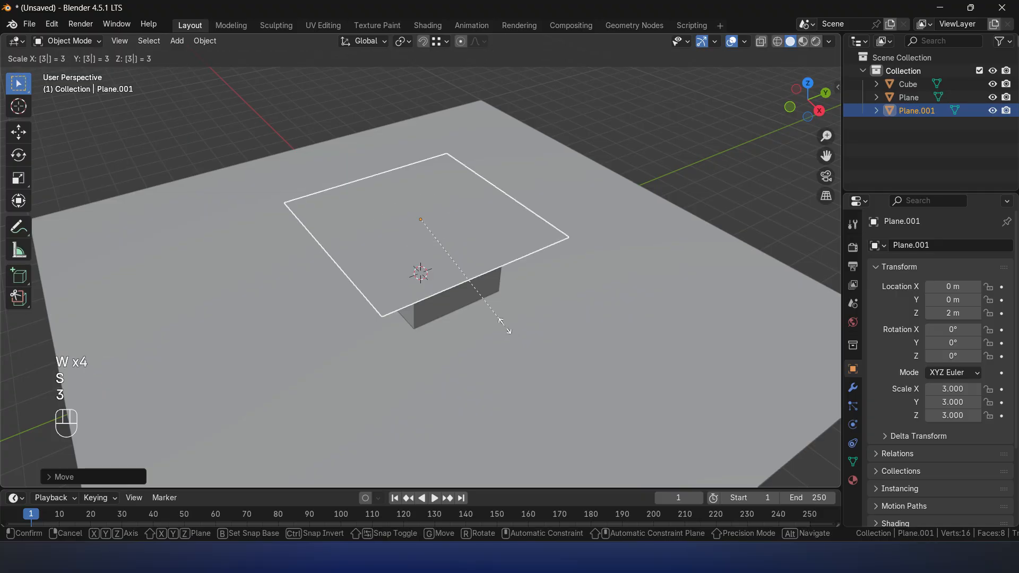
left_click(505, 326)
- Subdivide the raised plane's mesh in Edit Mode with 20 cuts
key("q")
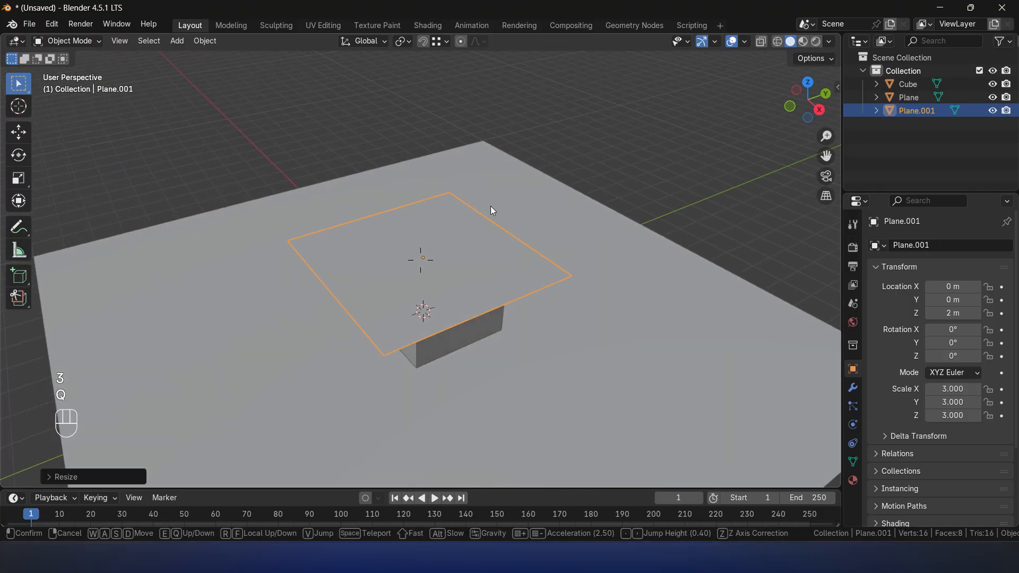
left_click(487, 225)
key("KP_Decimal")
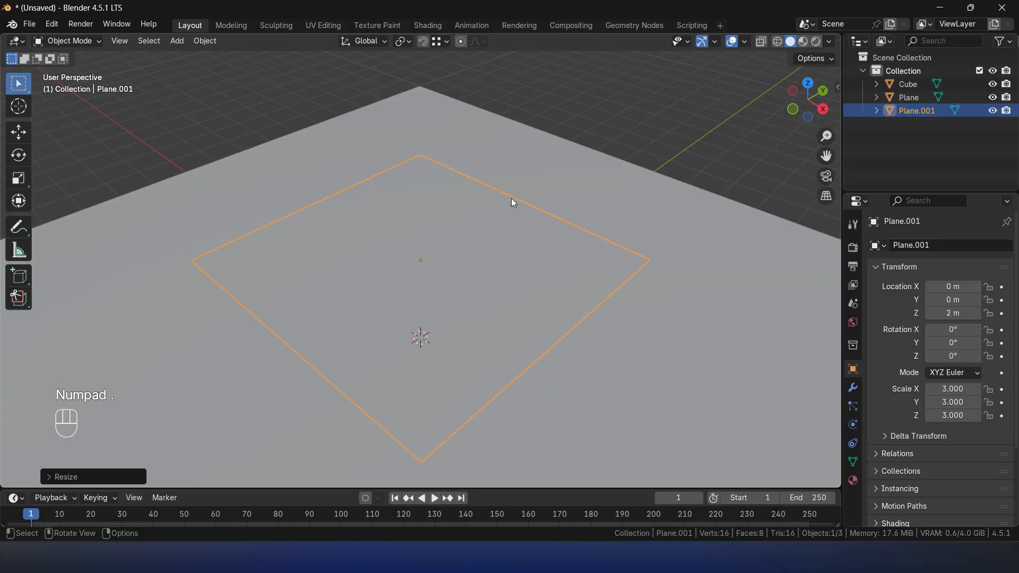
middle_click_drag(387, 293, 440, 282)
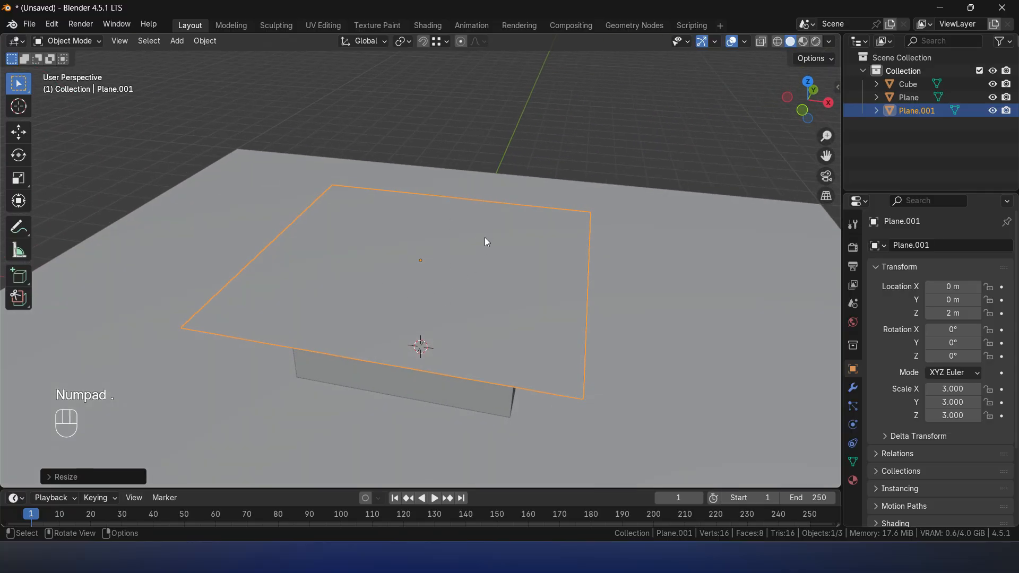
key("Tab")
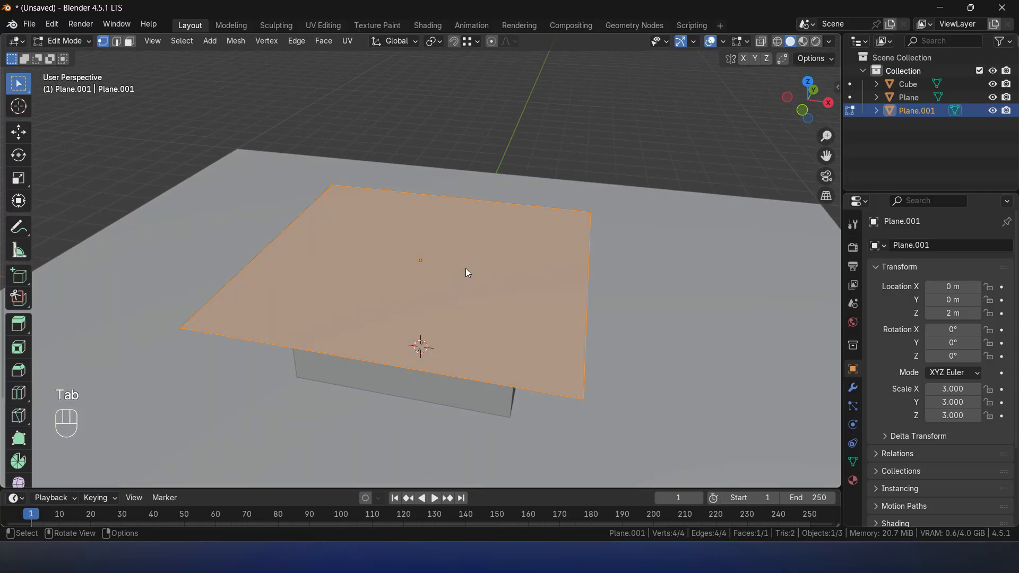
right_click(417, 232)
left_click(413, 237)
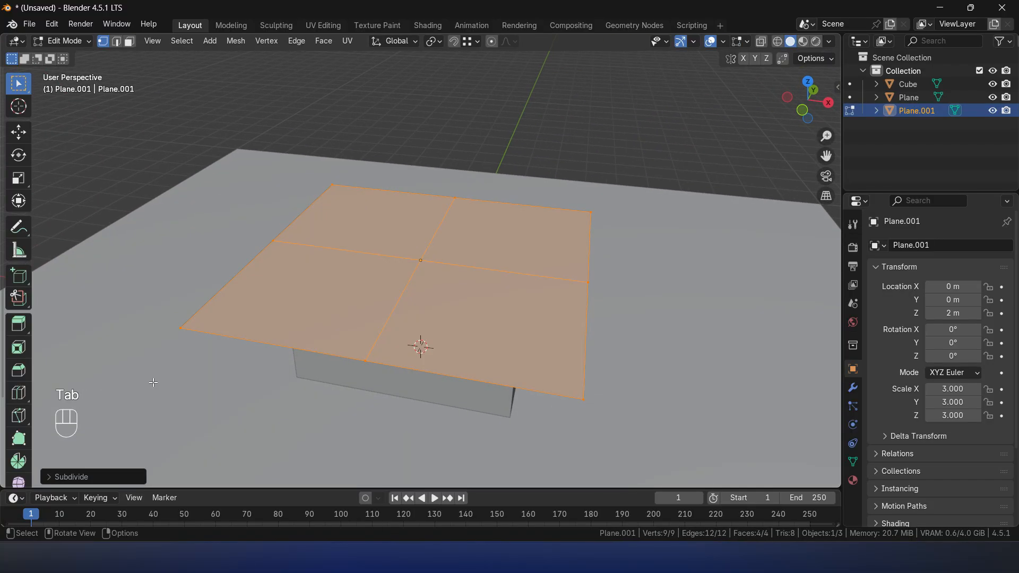
left_click(84, 477)
left_click(178, 387)
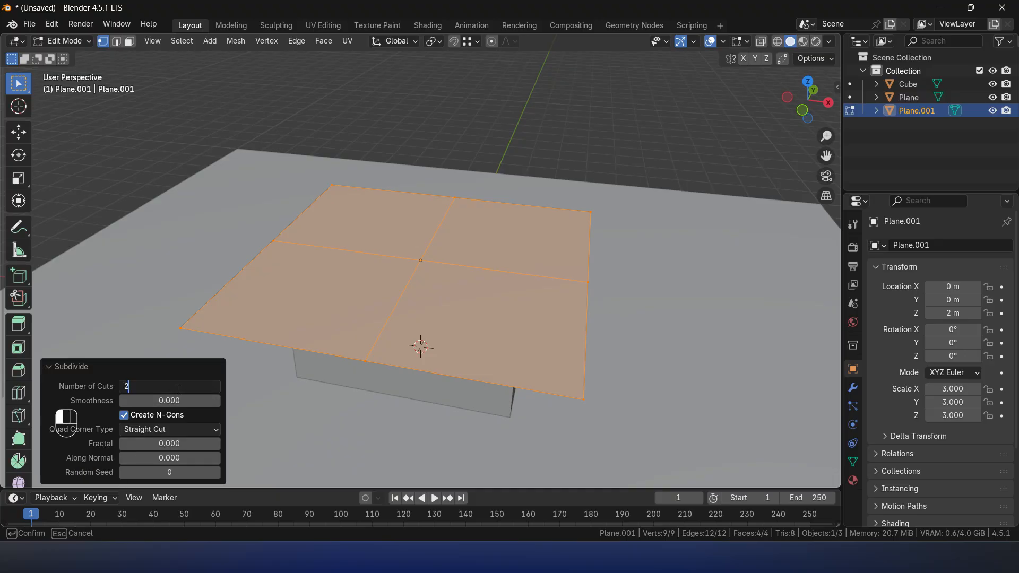
type("20")
key("Return")
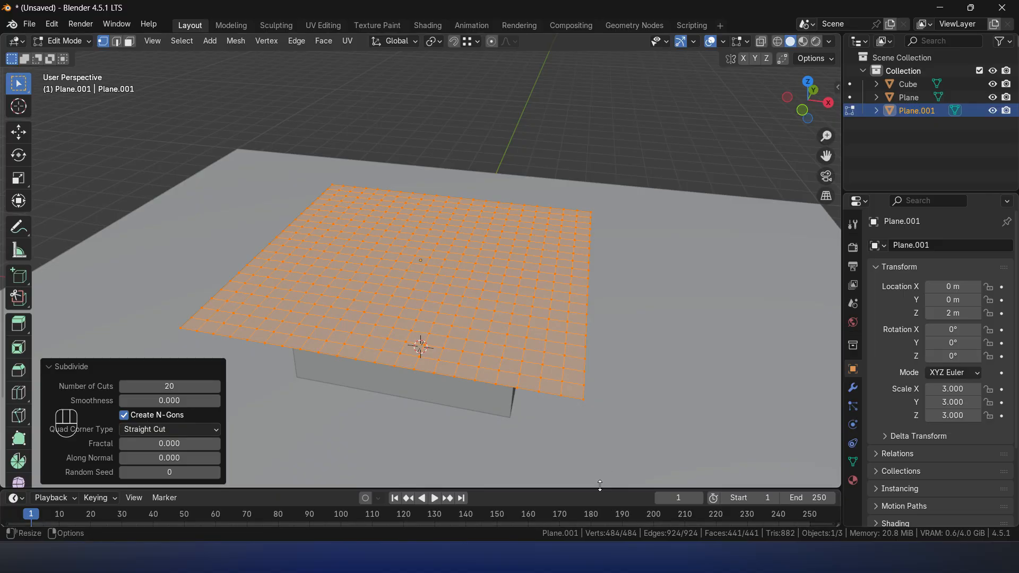
- Set the plane subdivision's number of cuts to 40 and collapse the operation's settings
left_click(164, 383)
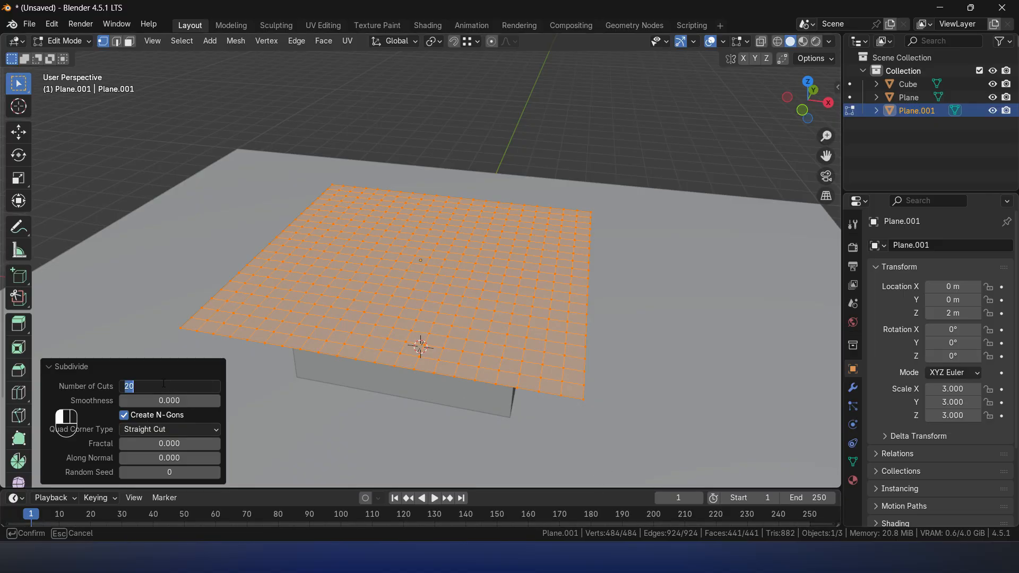
type("40")
key("Return")
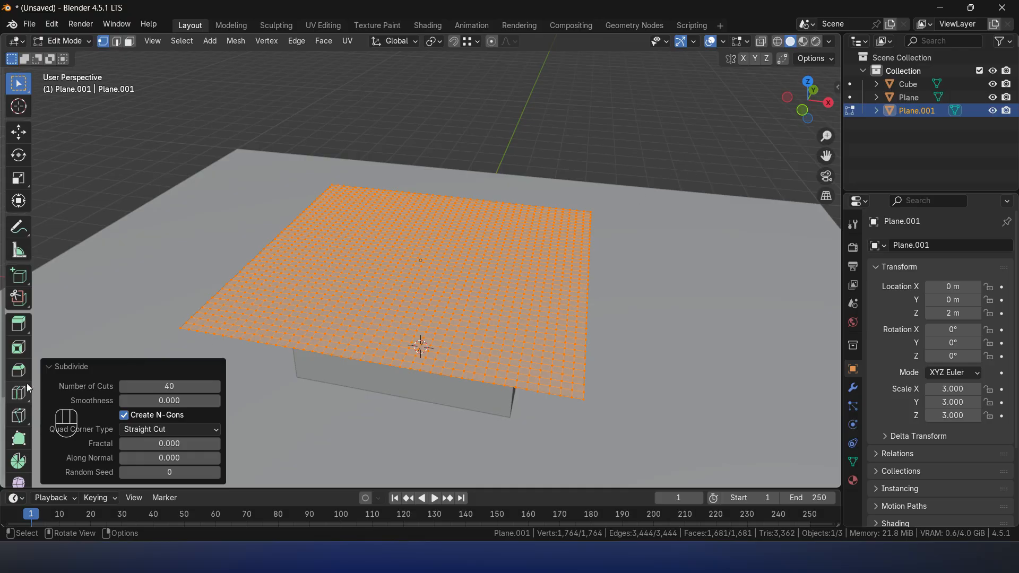
left_click(77, 365)
- Unwrap the raised sheet plane's whole mesh with Unwrap Angle Based and return to Object Mode
key("Tab")
key("Tab")
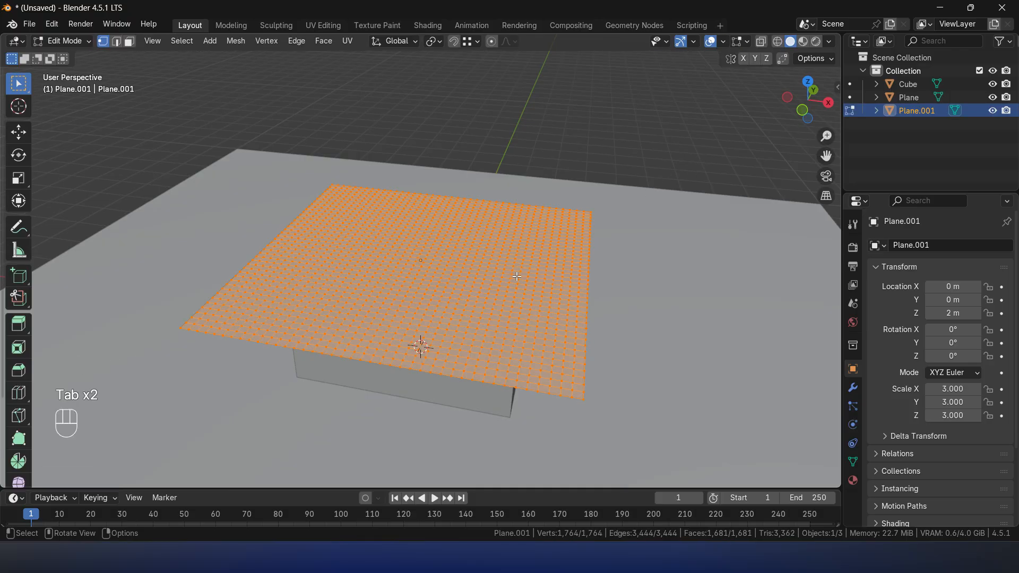
key("u")
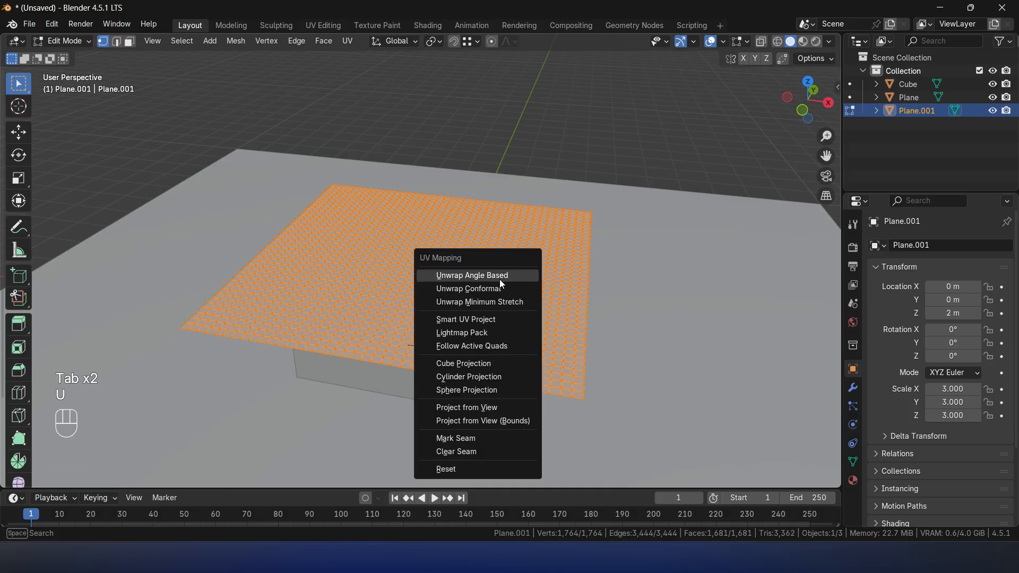
left_click(471, 274)
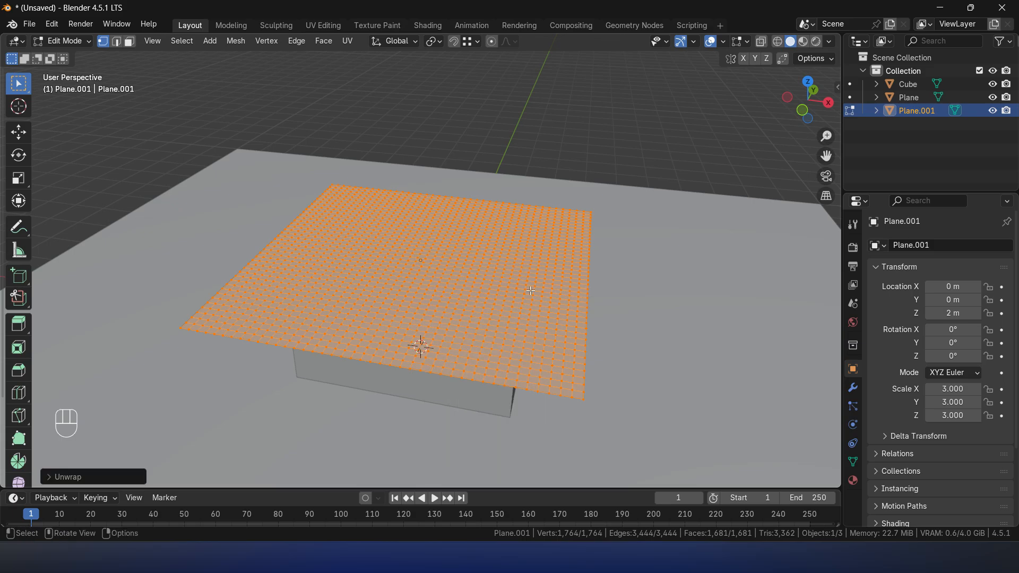
key("Tab")
- Move the raised sheet plane 1 m along the X axis
middle_click_drag(482, 266, 452, 277)
scroll(489, 279, "down", 3)
middle_click_drag(321, 293, 302, 365)
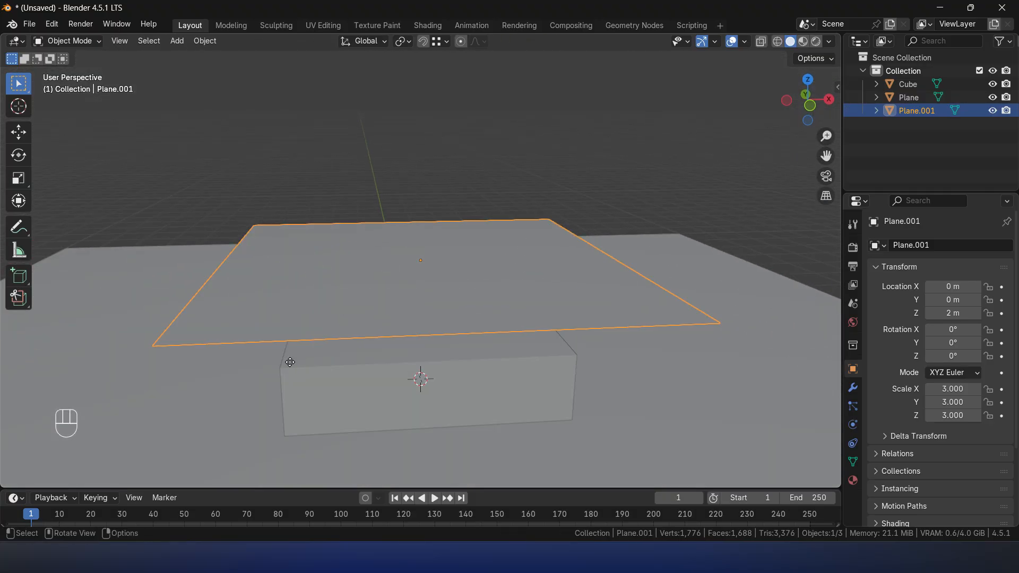
key("g")
key("x")
left_click(285, 368, "ctrl")
middle_click_drag(286, 367, 395, 291)
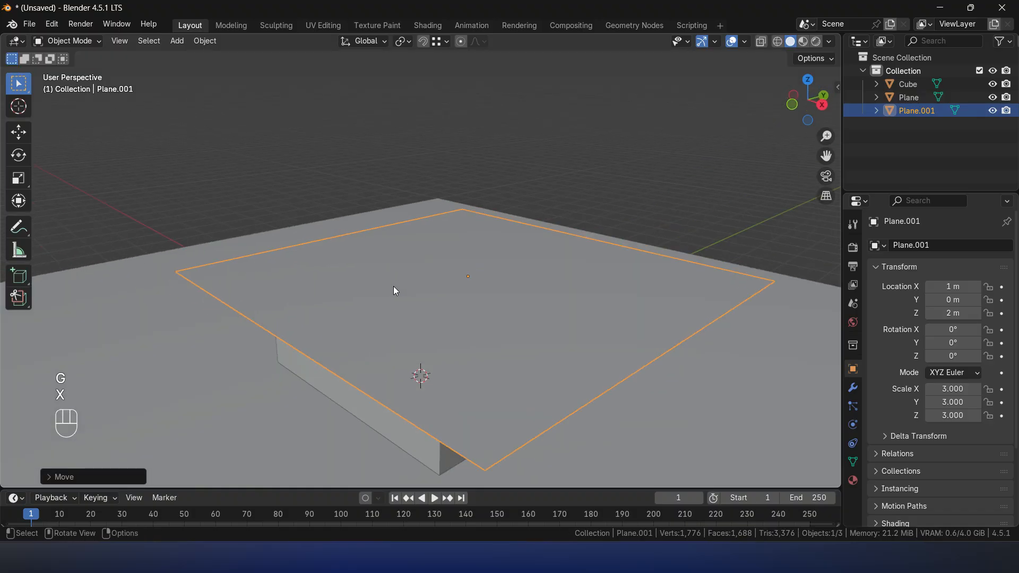
- Show the scene in orthographic top view with X-ray display turned on
scroll(398, 289, "down", 5)
middle_click_drag(429, 323, 846, 87)
left_click(810, 81)
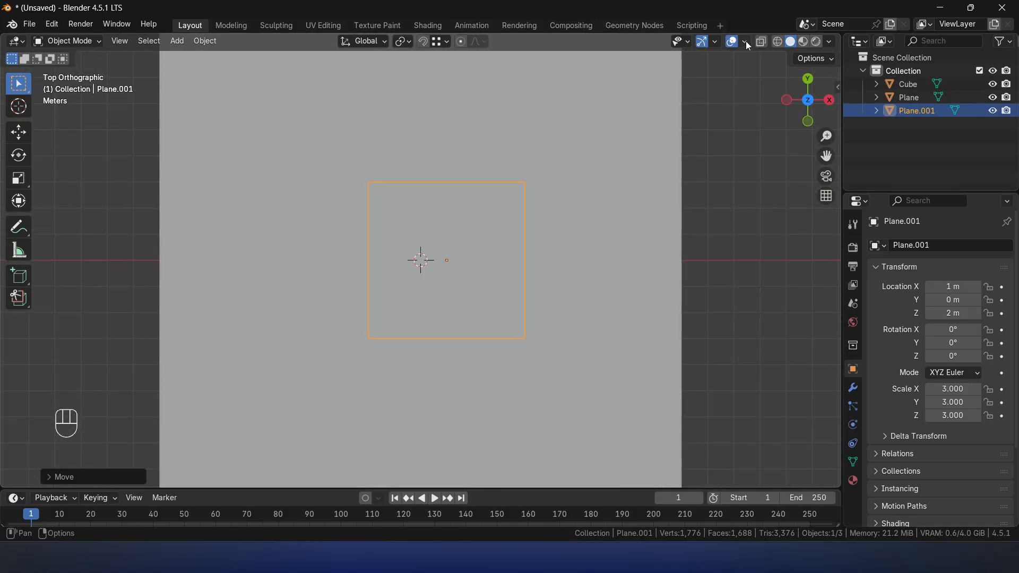
left_click(762, 41)
scroll(541, 271, "up", 3)
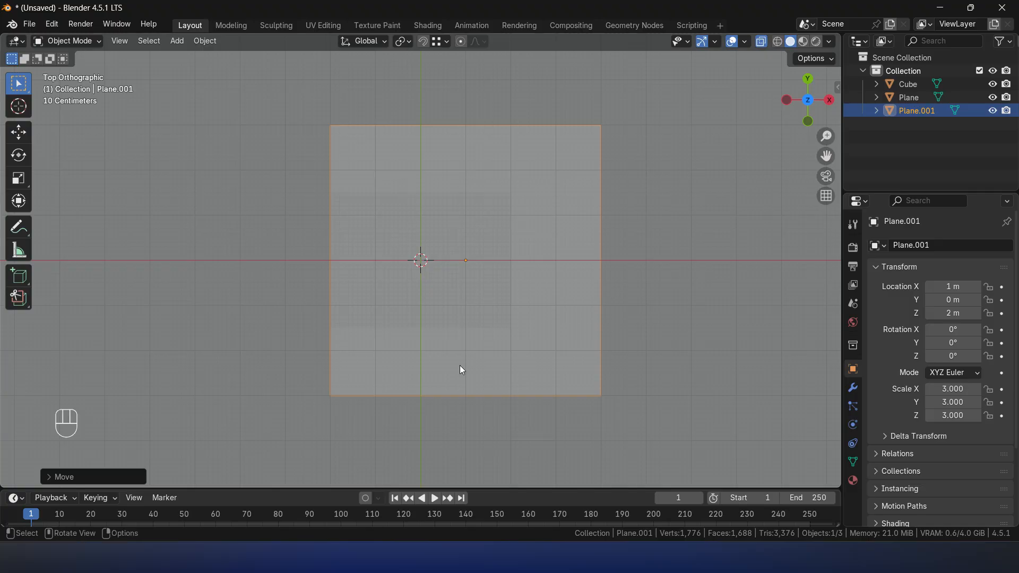
- Delete the outermost three columns of faces along the sheet plane's positive X edge in Edit Mode
key("Tab")
left_click(606, 236, "alt")
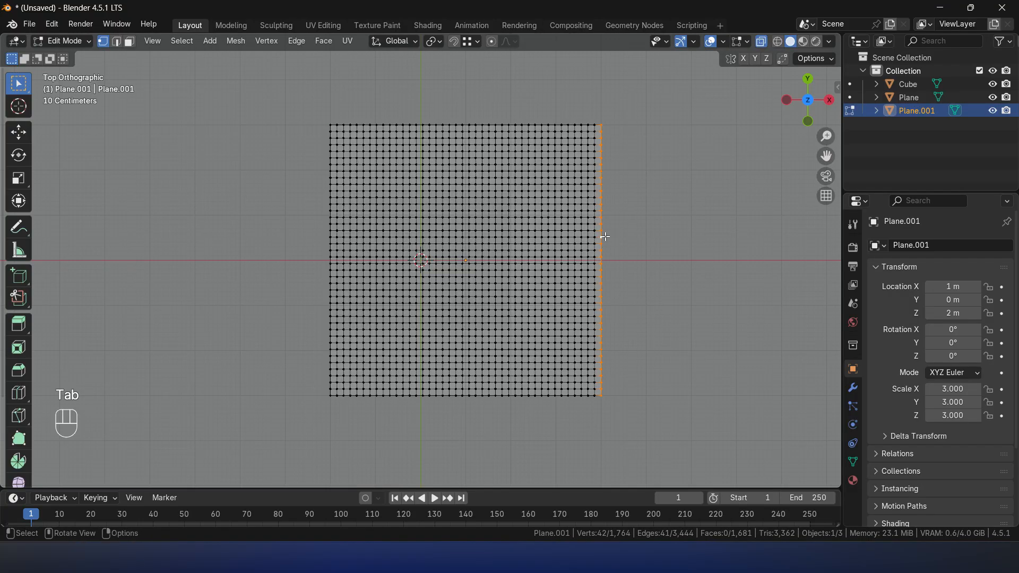
key("ctrl+KP_Add")
key("ctrl+KP_Add")
key("ctrl+KP_Add")
key("x")
key("Down")
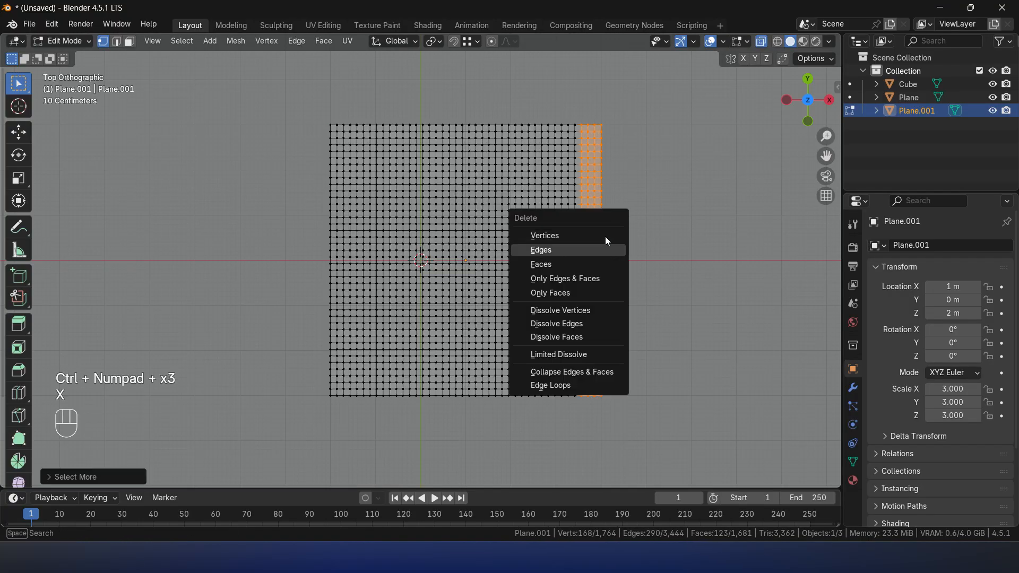
left_click(606, 237)
key("Tab")
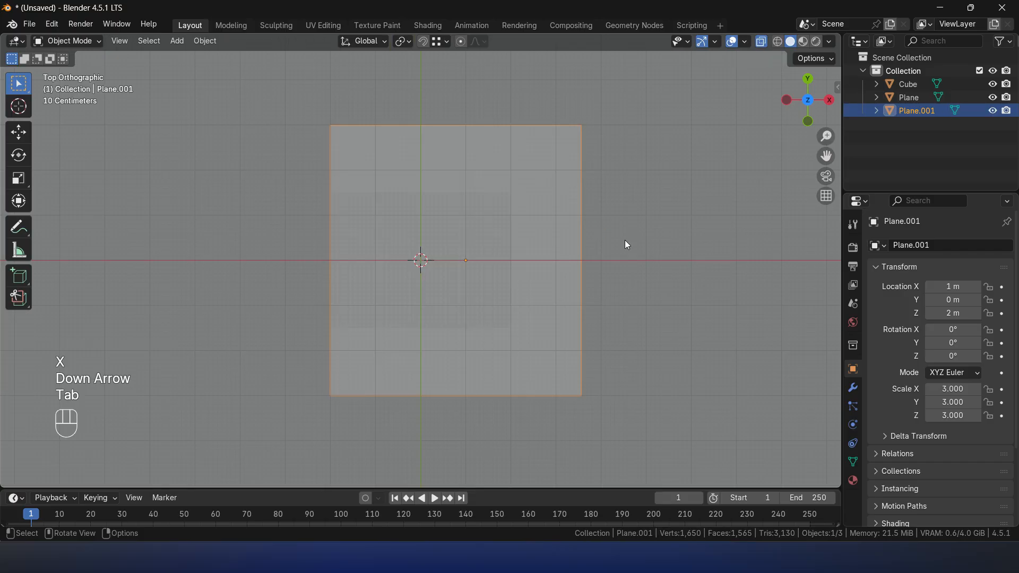
- Turn off X-ray display and add Collision physics to both the floor plane and the bed block
middle_click_drag(666, 353, 654, 132)
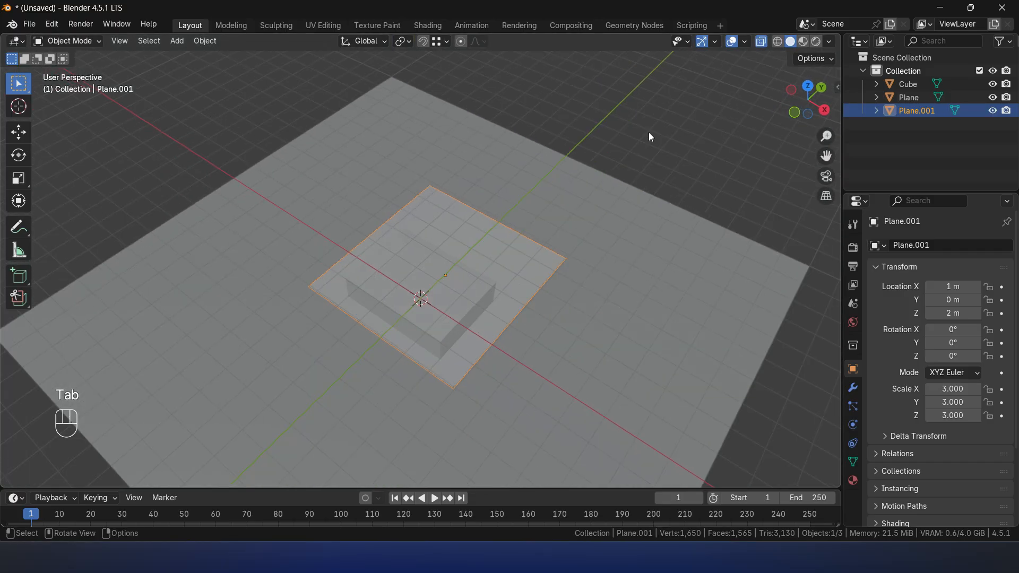
scroll(610, 343, "up", 4)
middle_click_drag(611, 343, 578, 314)
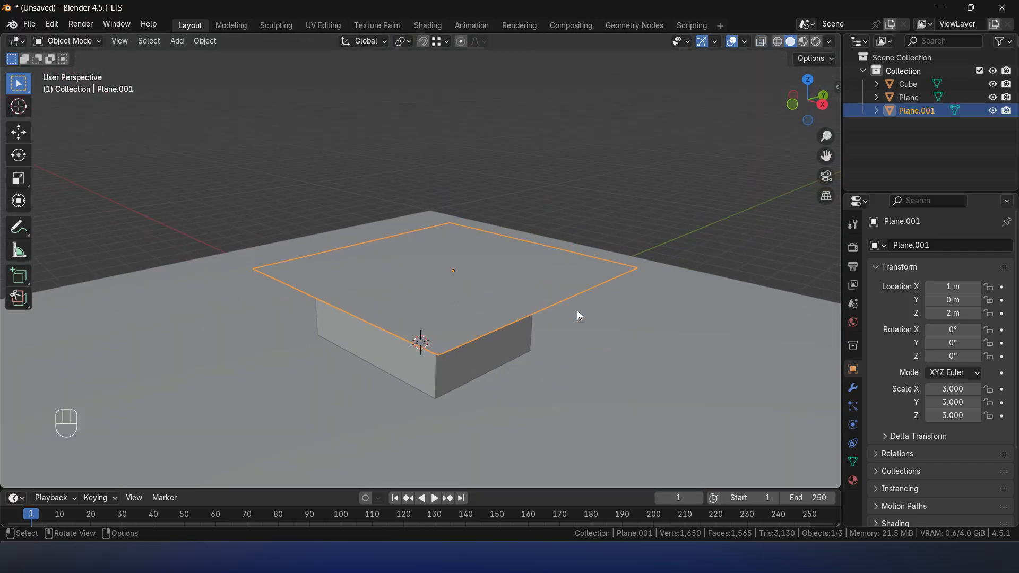
left_click(853, 426)
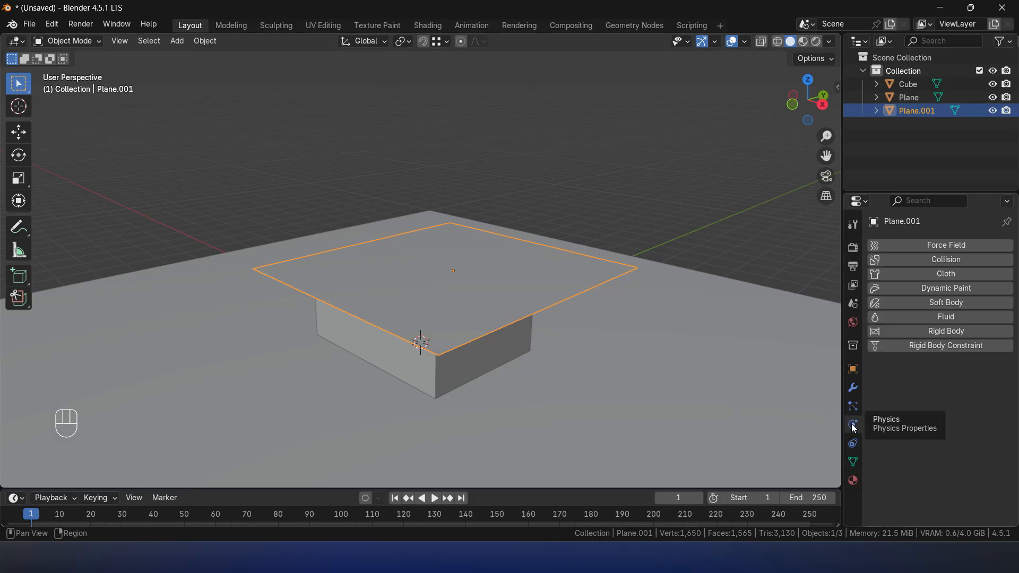
left_click(709, 391)
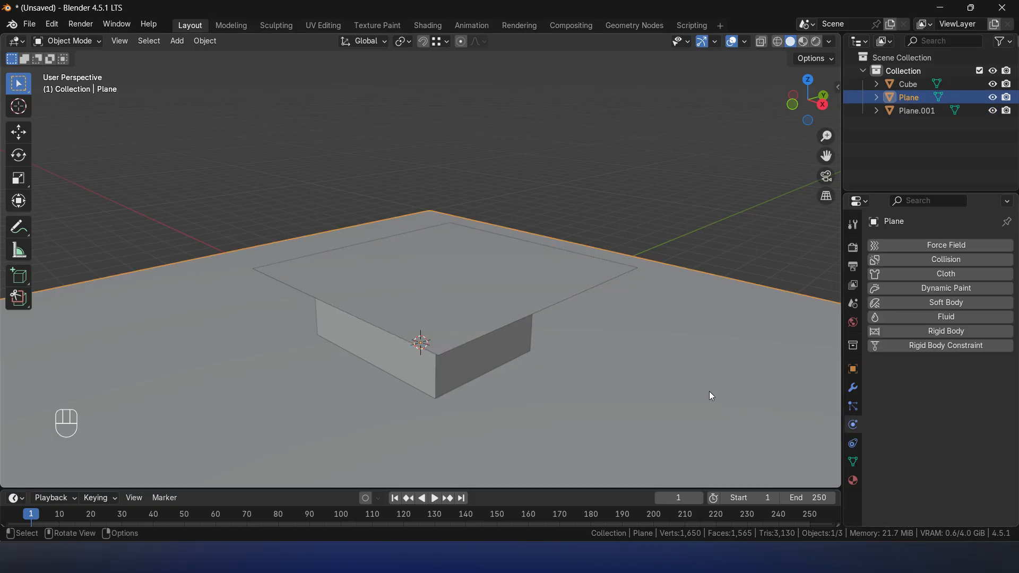
left_click(948, 261)
left_click(483, 358)
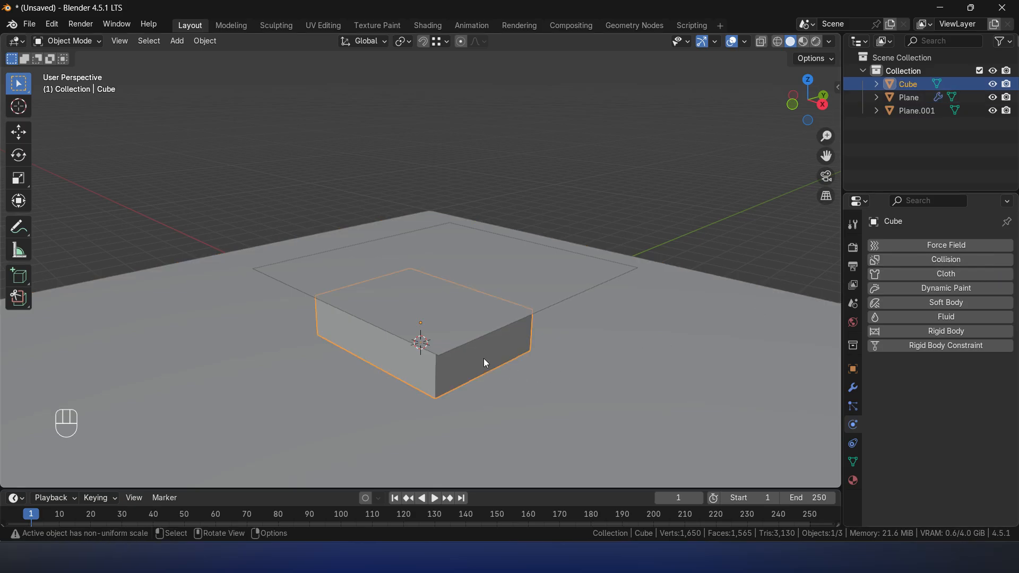
left_click(923, 261)
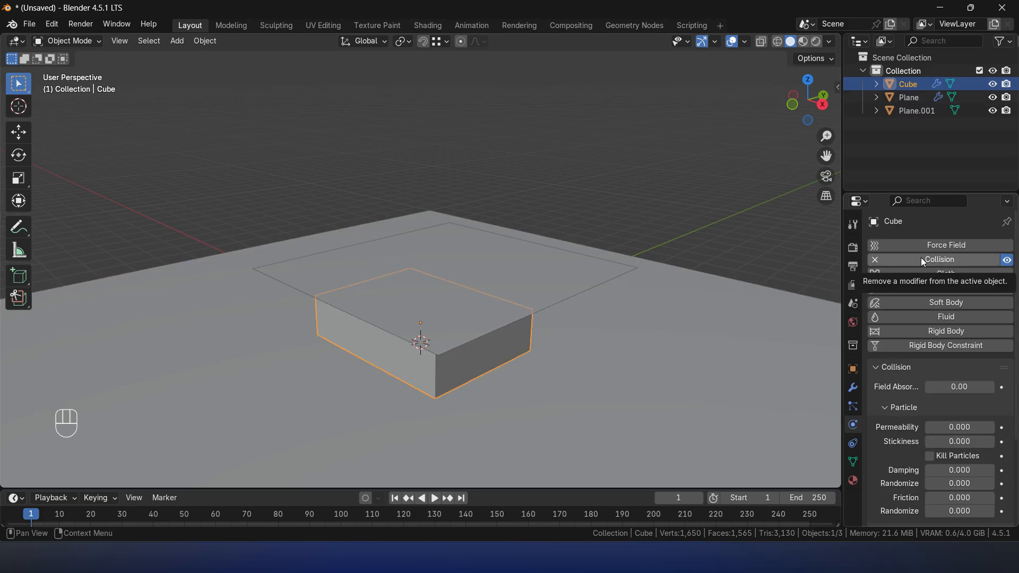
left_click(637, 187)
left_click(553, 351)
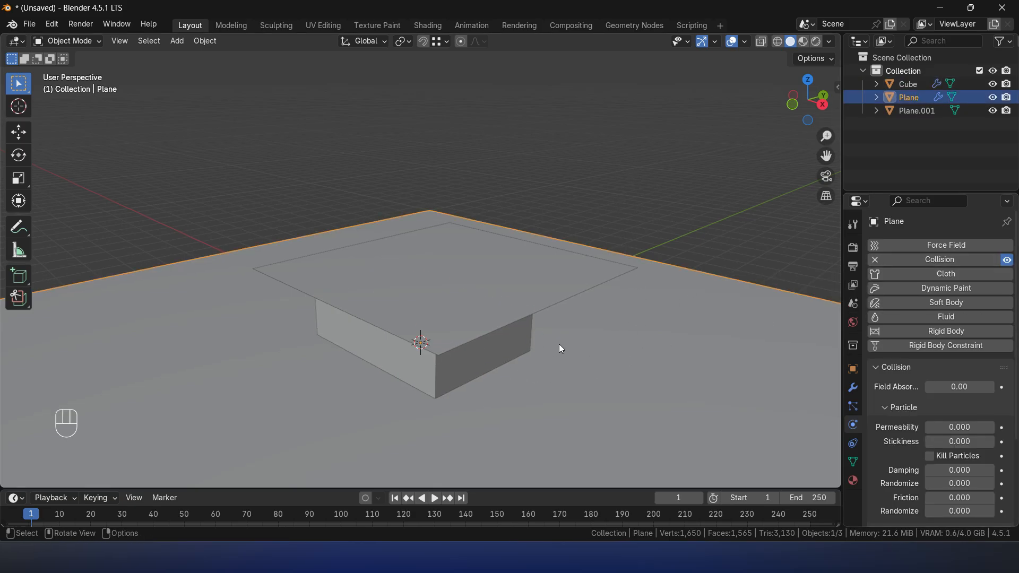
left_click(508, 340, "shift")
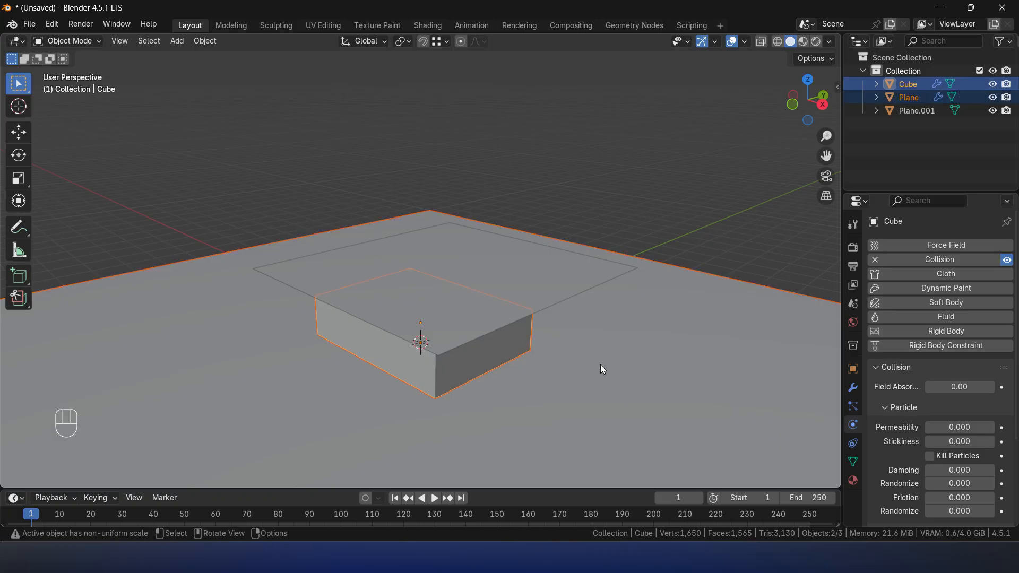
key("g")
right_click(582, 411)
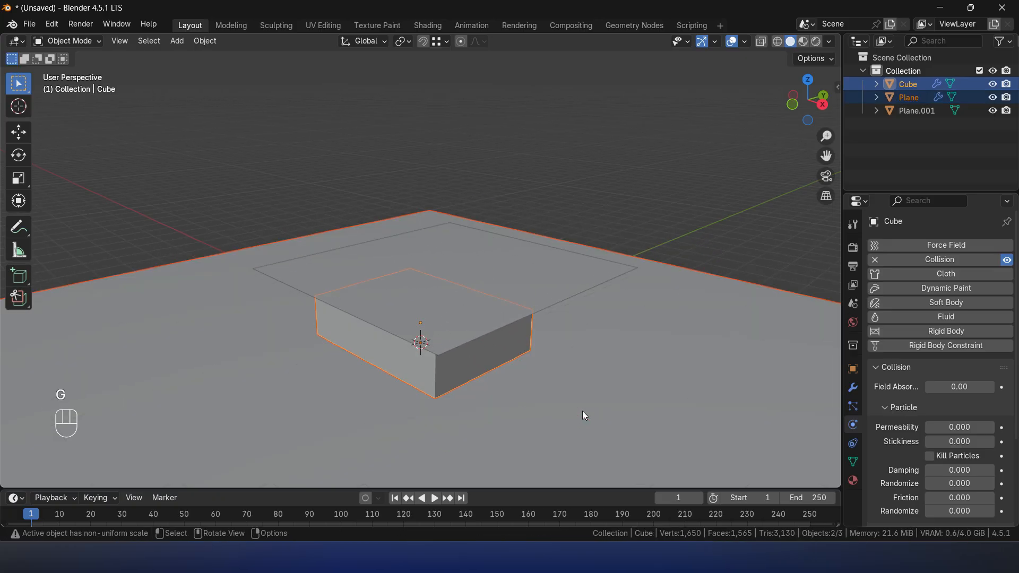
left_click(628, 240)
- Add Cloth physics to the sheet plane above the bed block
left_click(535, 272)
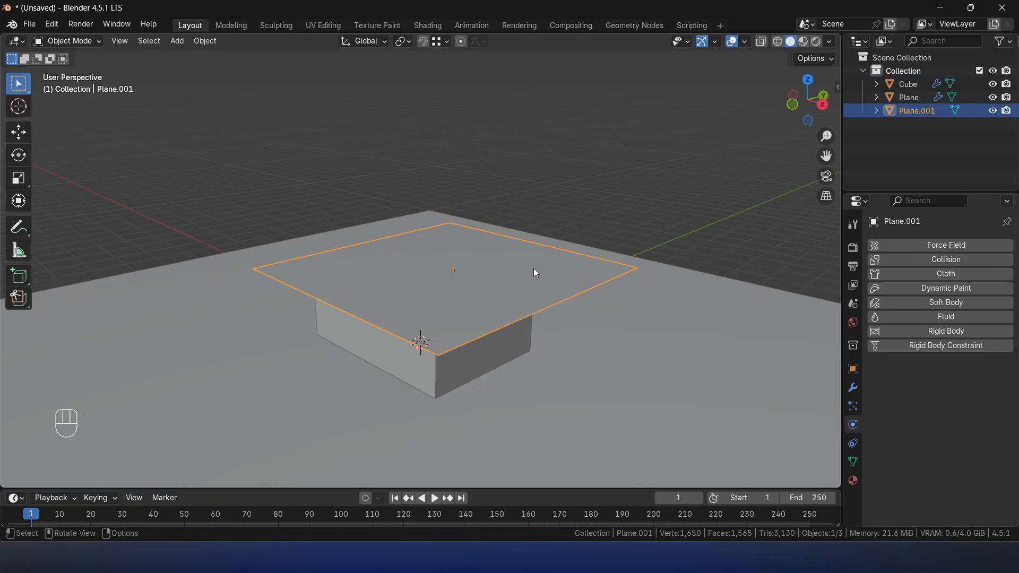
left_click(940, 277)
scroll(942, 319, "down", 1)
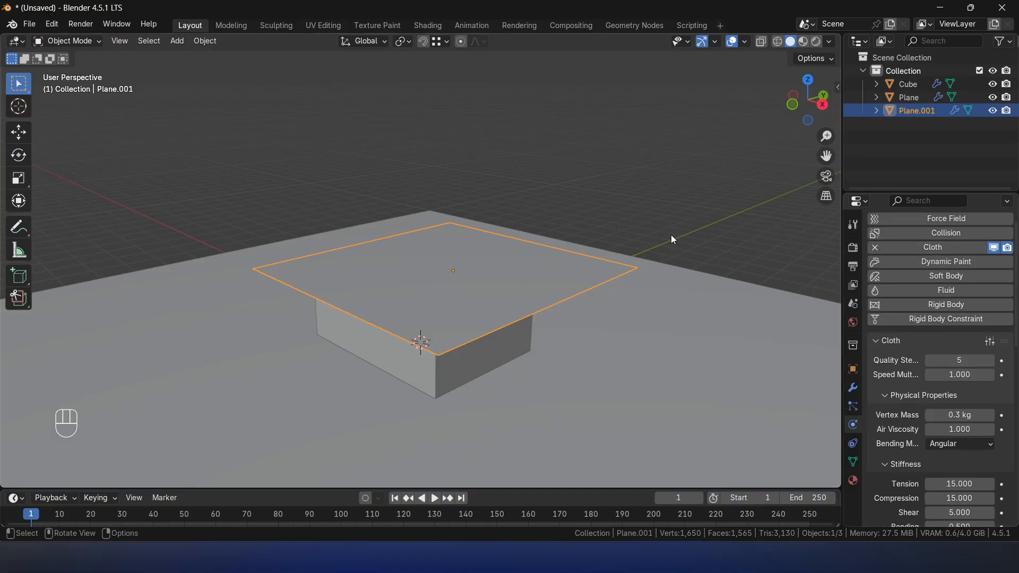
- Play the cloth simulation so the sheet drapes over the bed block, and stop it at frame 56
left_click(677, 164)
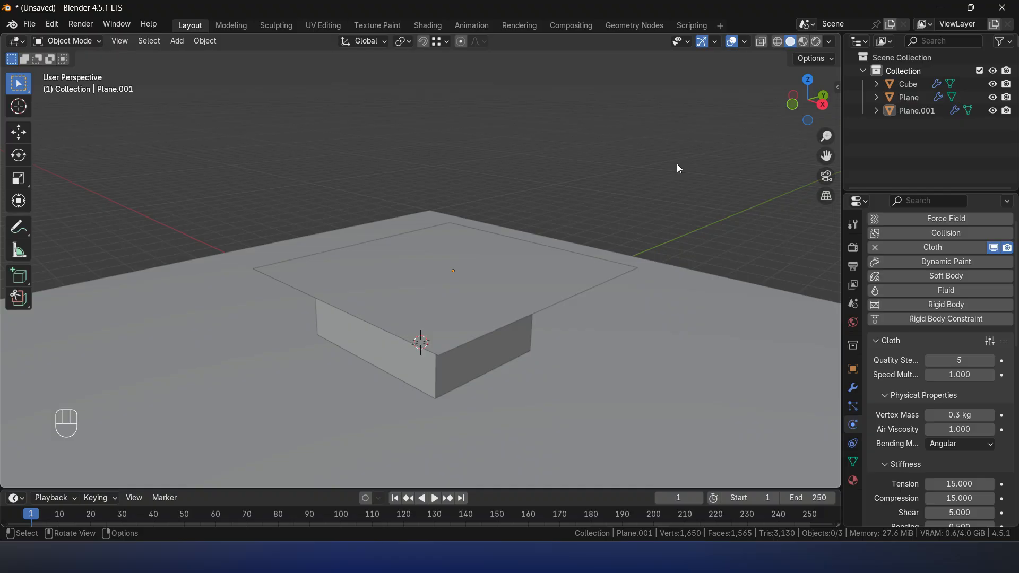
key("space")
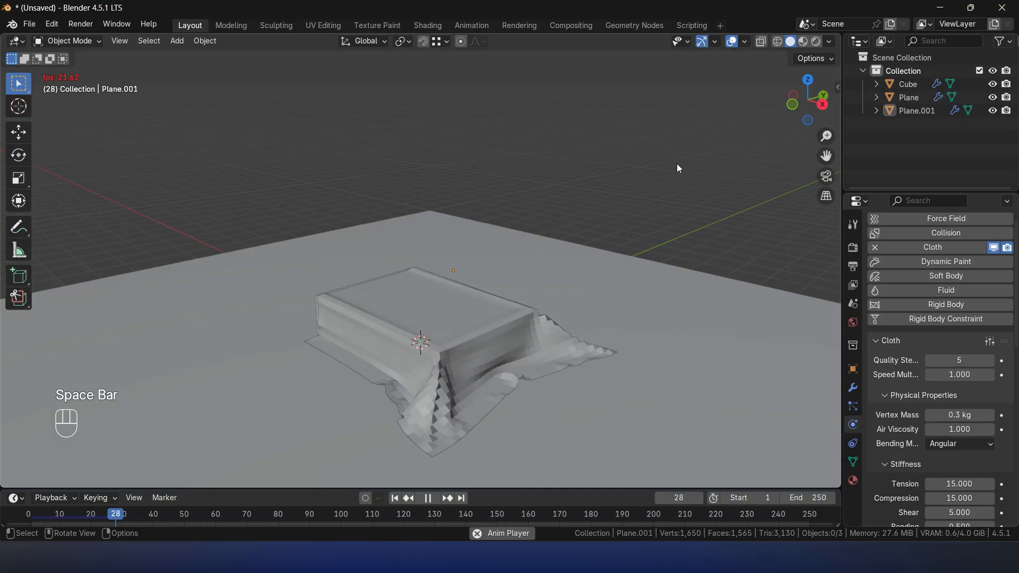
key("space")
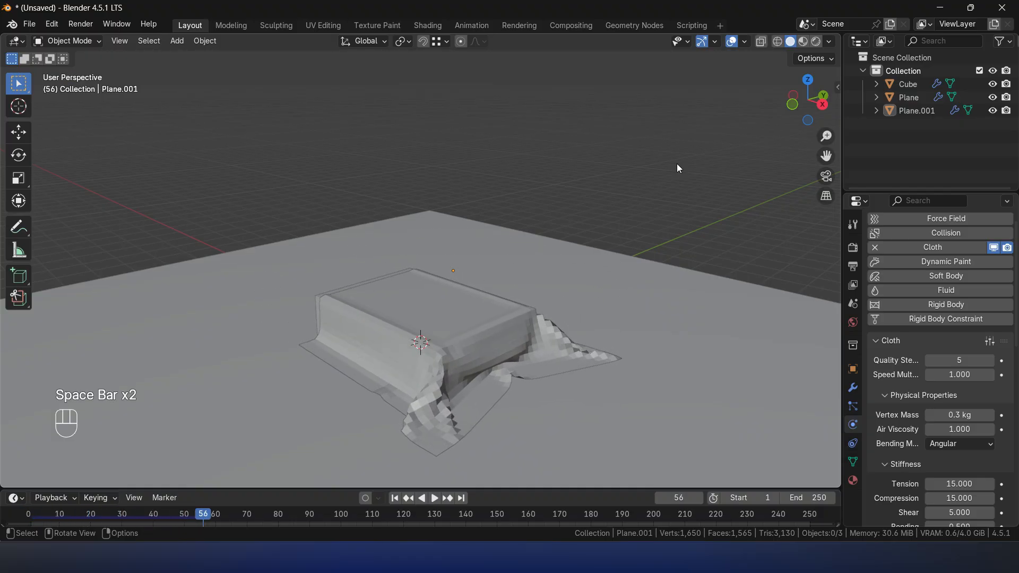
- Apply Shade Smooth to the draped sheet and inspect its corner folds
left_click(389, 342)
key("KP_Decimal")
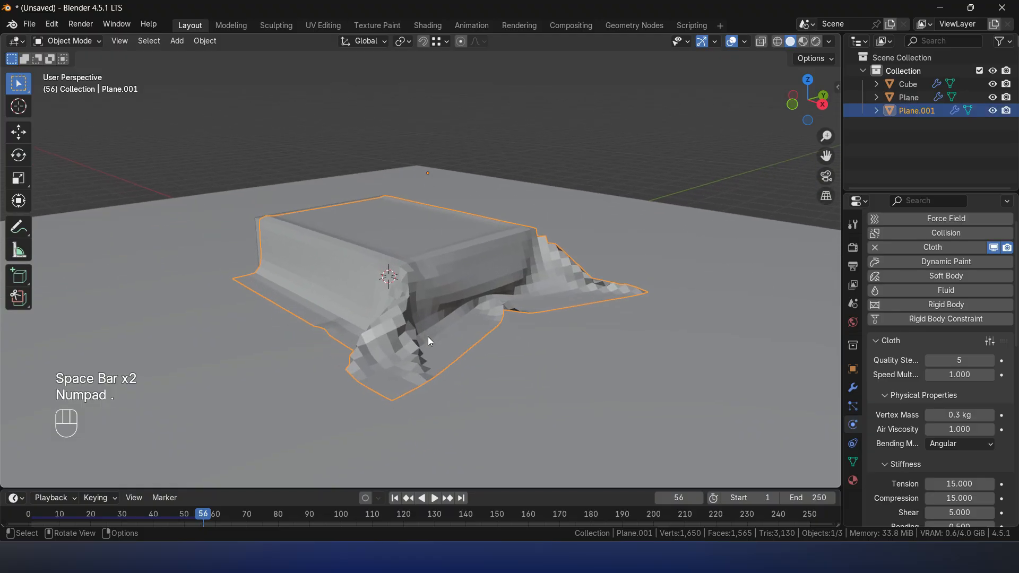
middle_click_drag(527, 349, 499, 303)
right_click(498, 299)
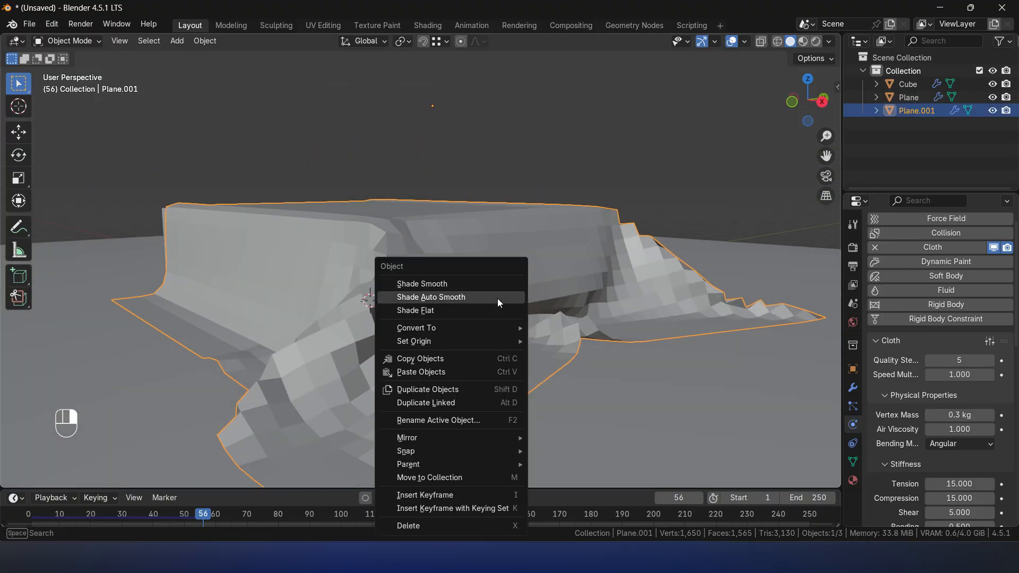
left_click(445, 284)
middle_click_drag(393, 289, 462, 291)
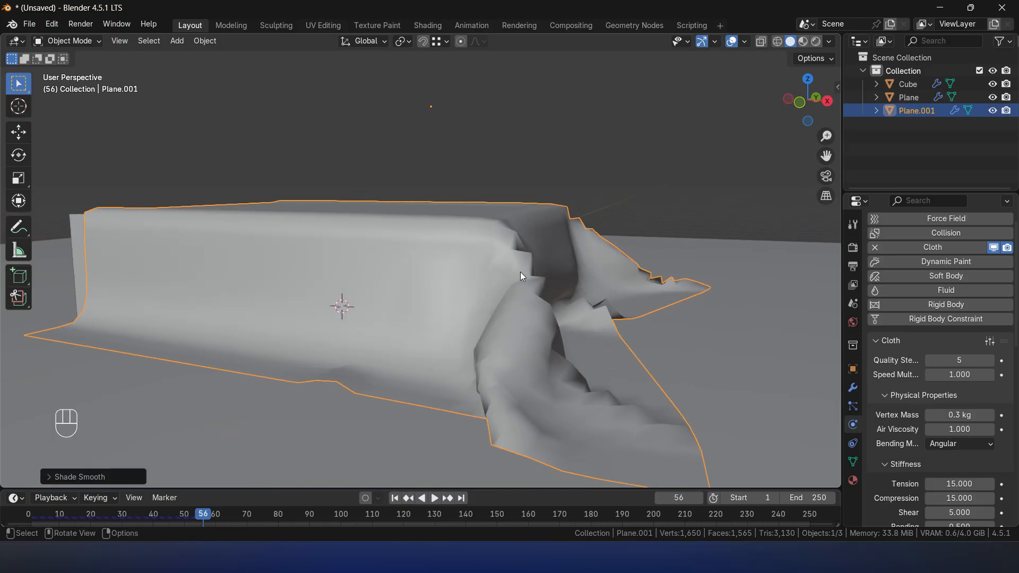
- Set the draped sheet back to Shade Flat
scroll(632, 329, "down", 2)
middle_click_drag(633, 332, 585, 277)
right_click(582, 292)
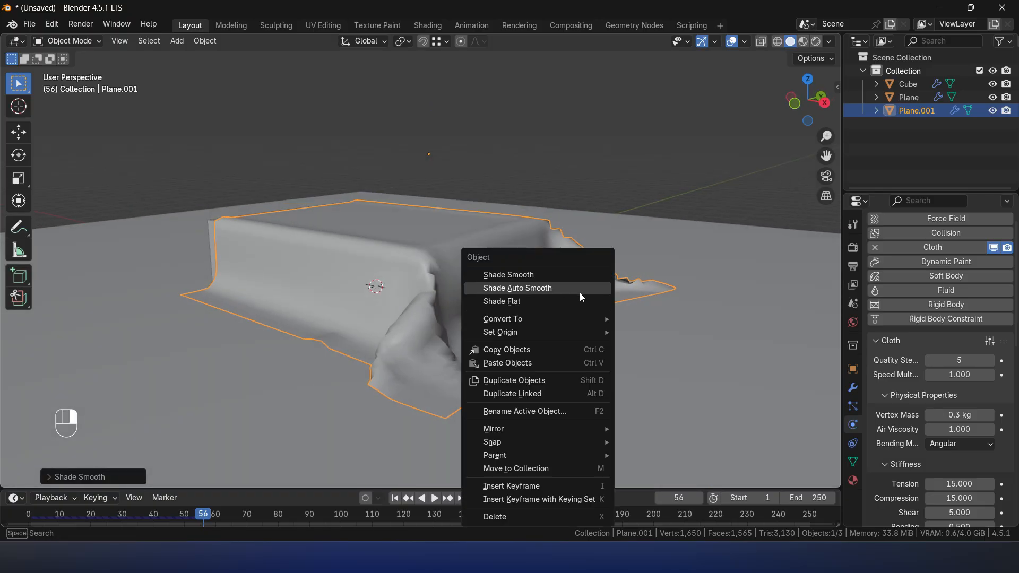
left_click(582, 302)
- Return the timeline to frame 1 and subdivide the entire sheet mesh once more
key("shift+Left")
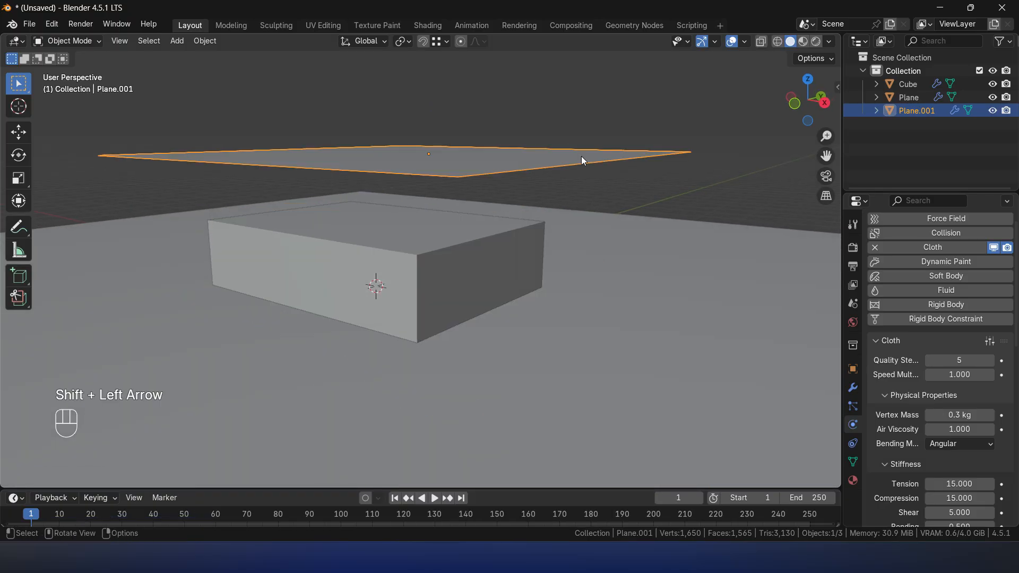
scroll(567, 213, "down", 2)
middle_click_drag(567, 213, 554, 255)
key("Tab")
key("a")
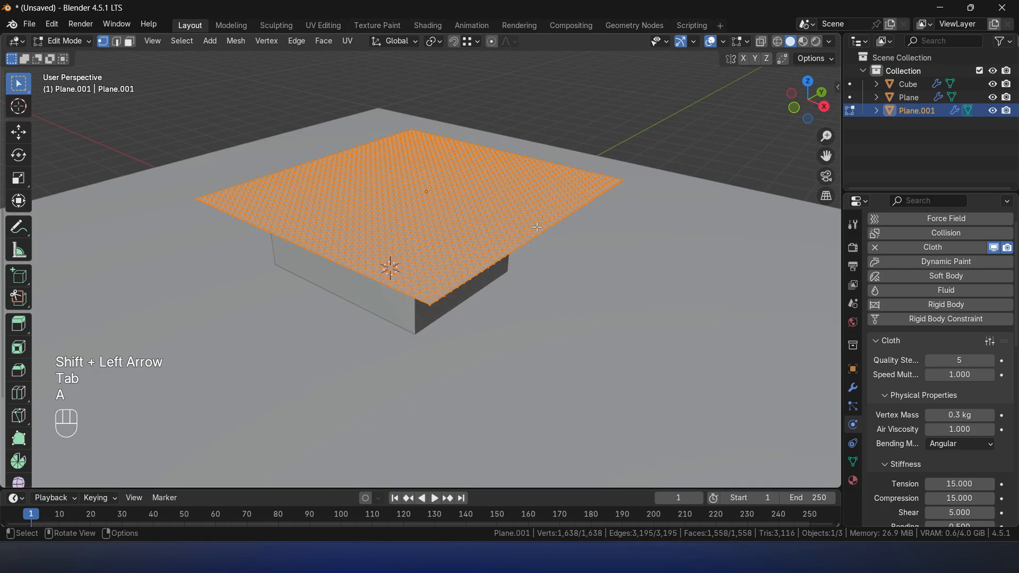
right_click(536, 228)
left_click(502, 230)
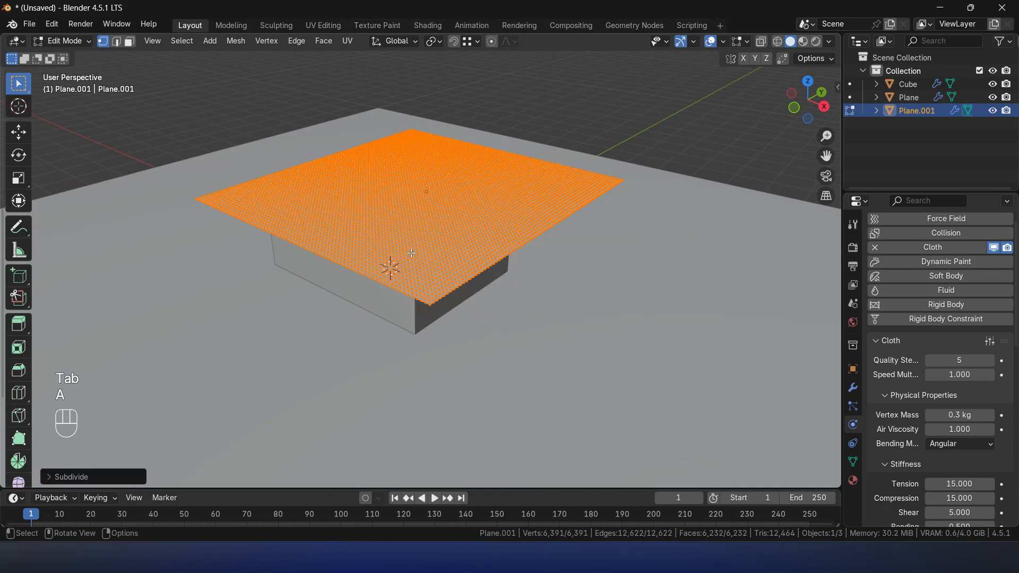
key("Tab")
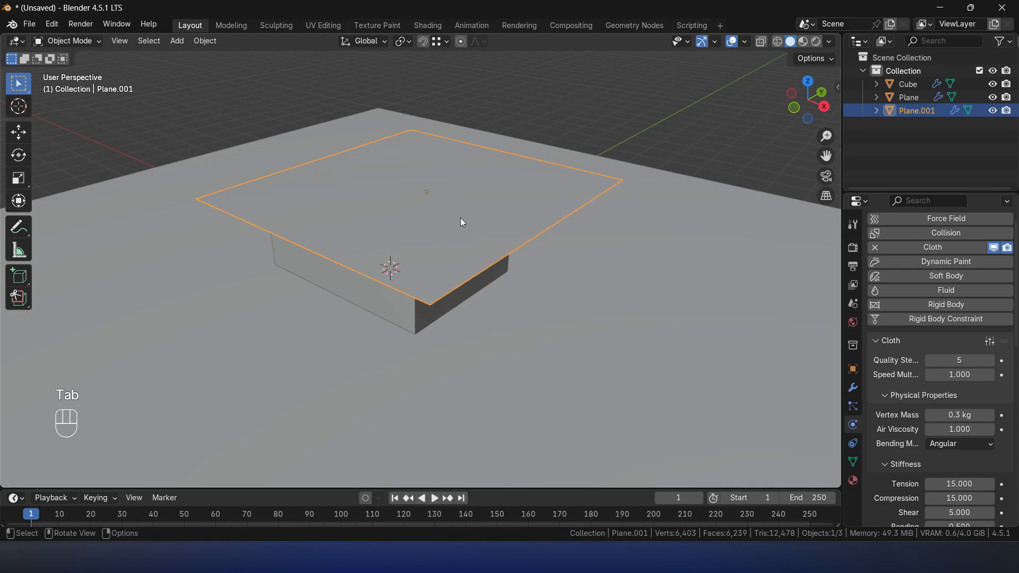
- Play the cloth simulation with the denser sheet, stop it at frame 37 and step back to frame 31
left_click(700, 159)
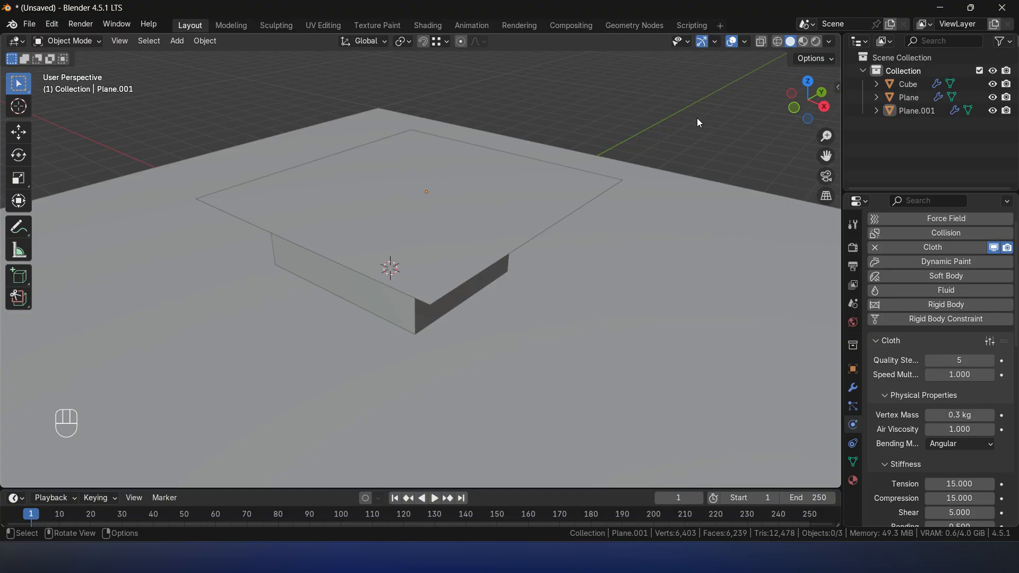
key("space")
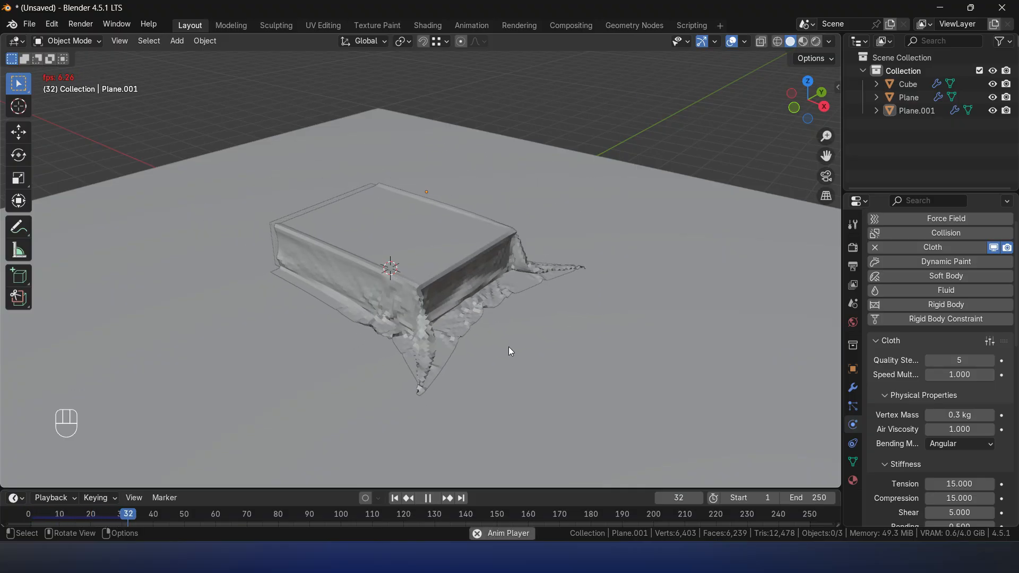
key("space")
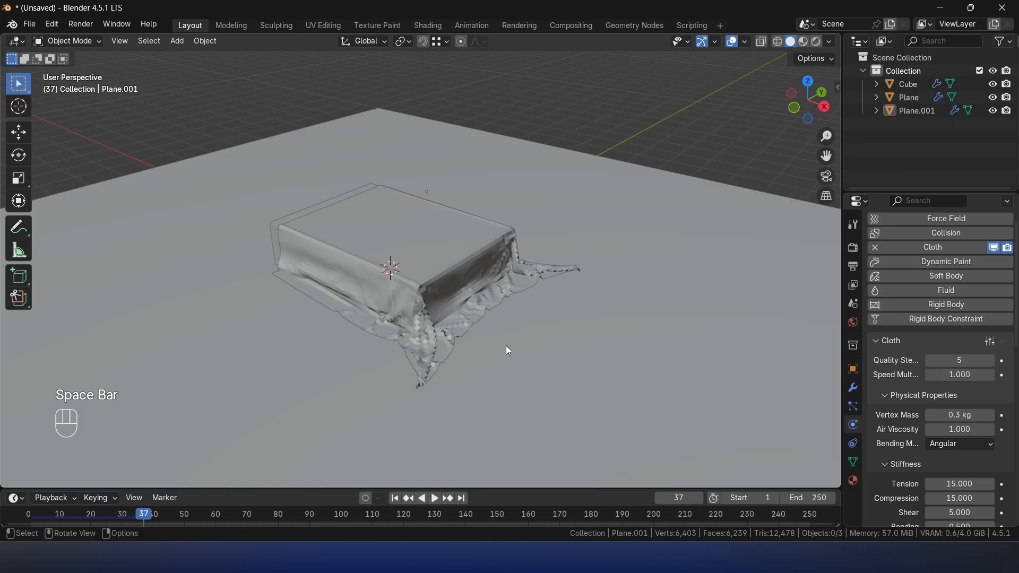
key("Left")
key("Left")
key("Left")
key("Left")
key("Left")
key("Left")
key("Left")
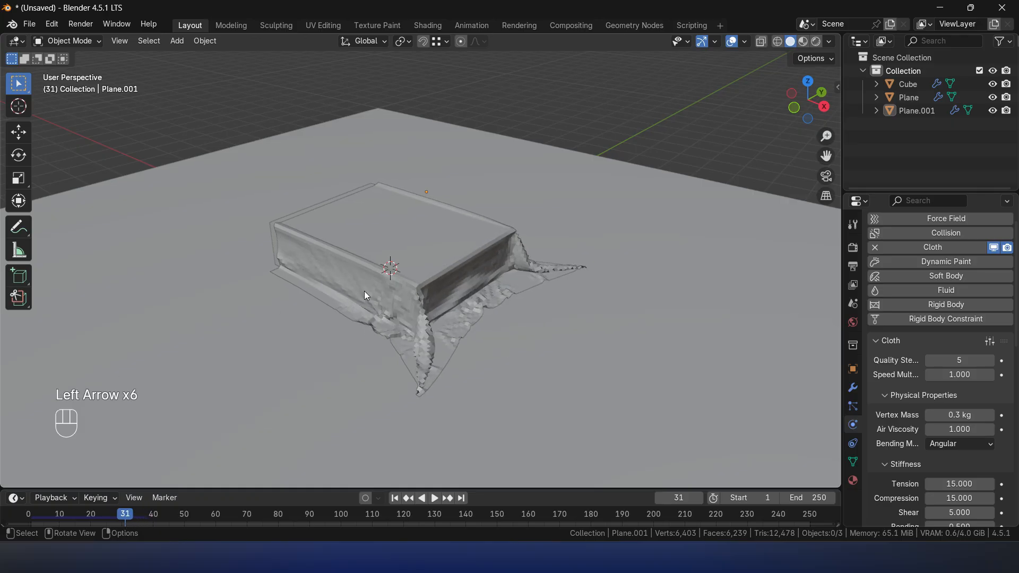
- Resume the cloth simulation from frame 31 and stop it at about frame 114
key("space")
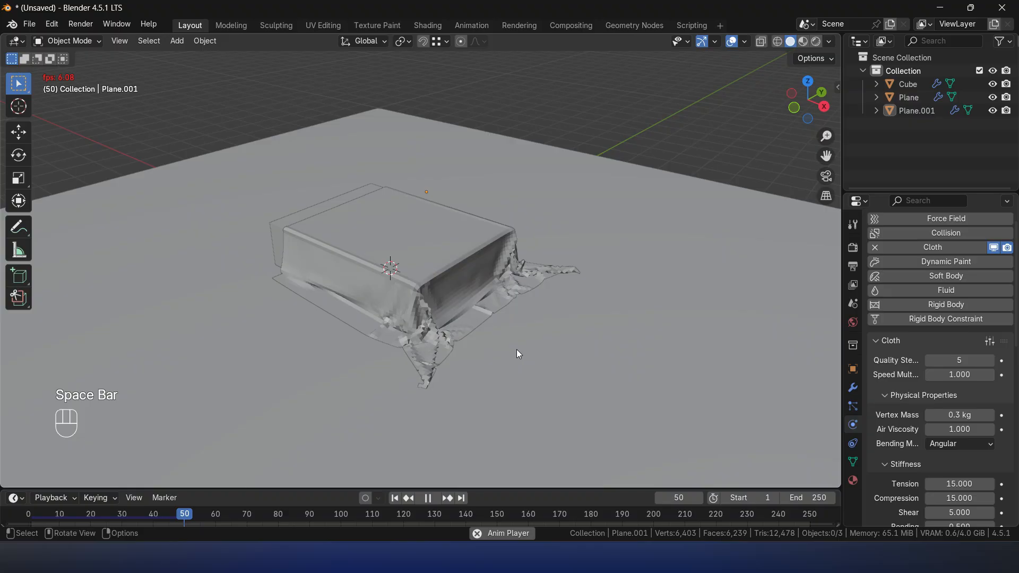
left_click(449, 333)
key("KP_Decimal")
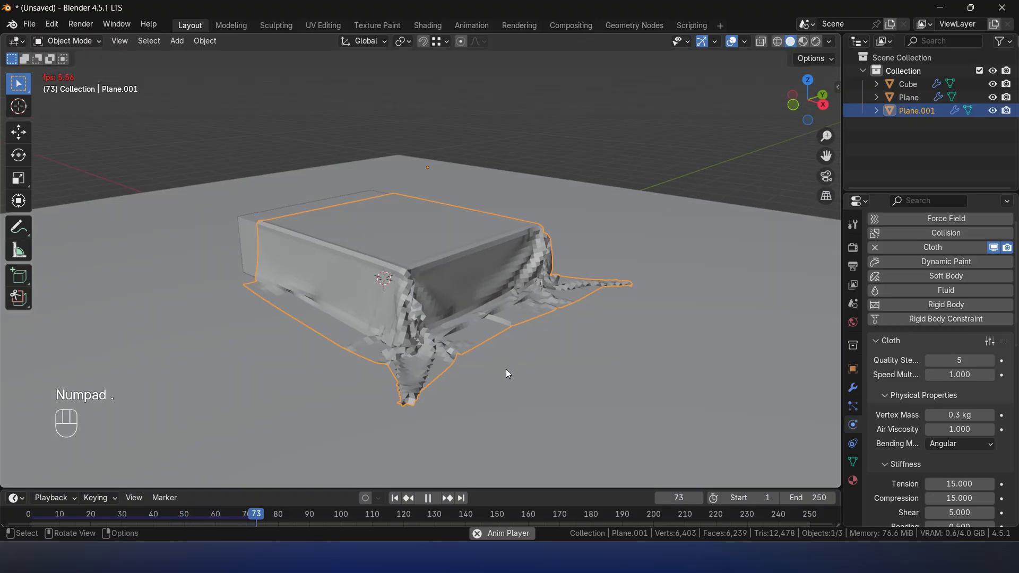
key("space")
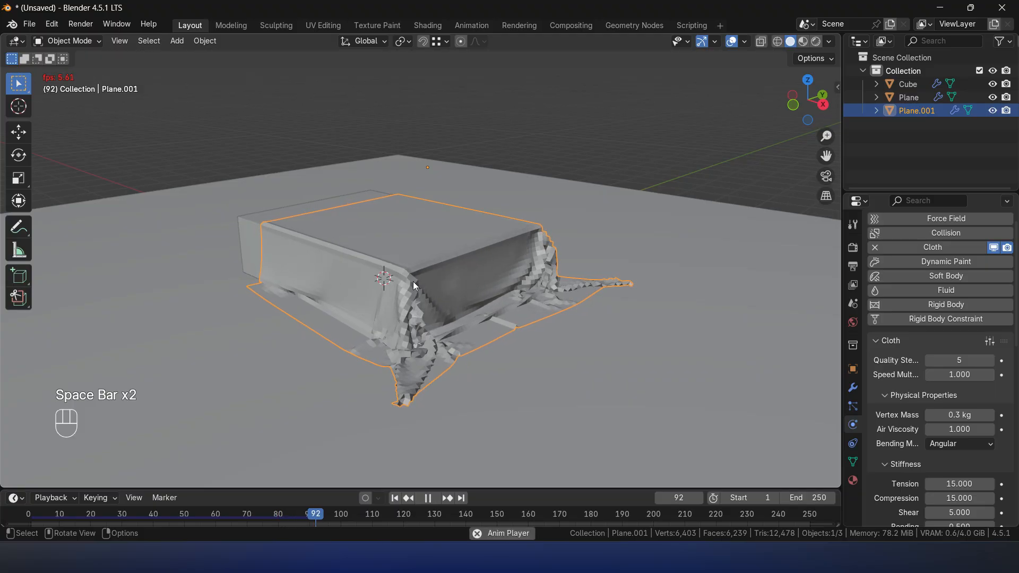
middle_click_drag(473, 292, 522, 308)
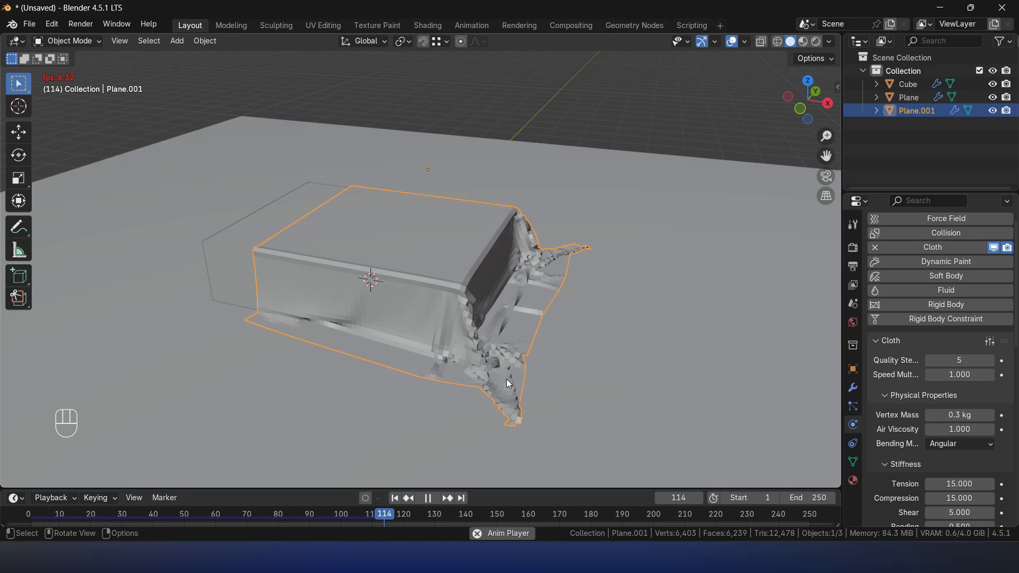
key("space")
- Step back through the simulated frames to about frame 24, then forward again, examining how the sheet's corner folds develop
key("Left")
key("Left")
key("Left")
key("Left")
key("Left")
key("Left")
key("Left")
key("Left")
key("Left")
key("Left")
key("Left")
key("Left")
key("Left")
key("Left")
key("Left")
key("Left")
key("Left")
key("Left")
key("Left")
key("Left")
key("Left")
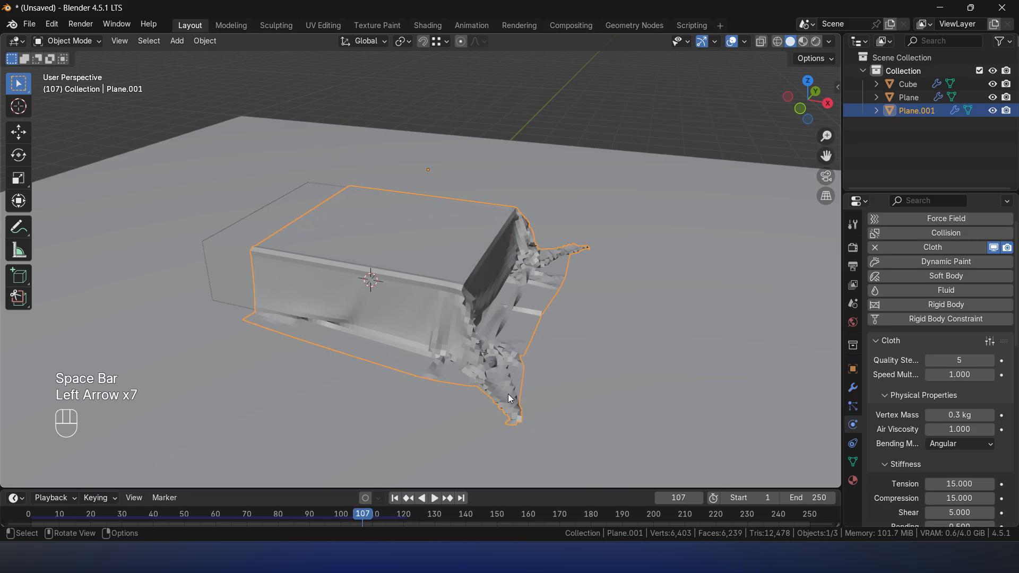
key("Left")
key("Left")
key("Left")
key("Left")
key("Left")
key("Left")
key("Left")
key("Left")
key("Left")
key("Left")
key("Left")
key("Left")
key("Left")
key("Left")
key("Left")
key("Left")
key("Left")
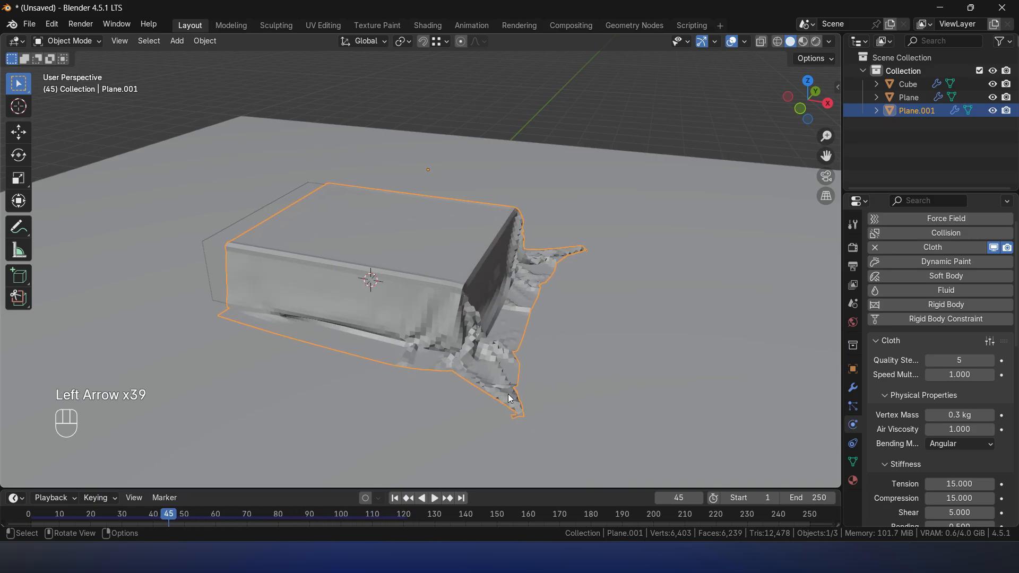
key("Left")
key("Left")
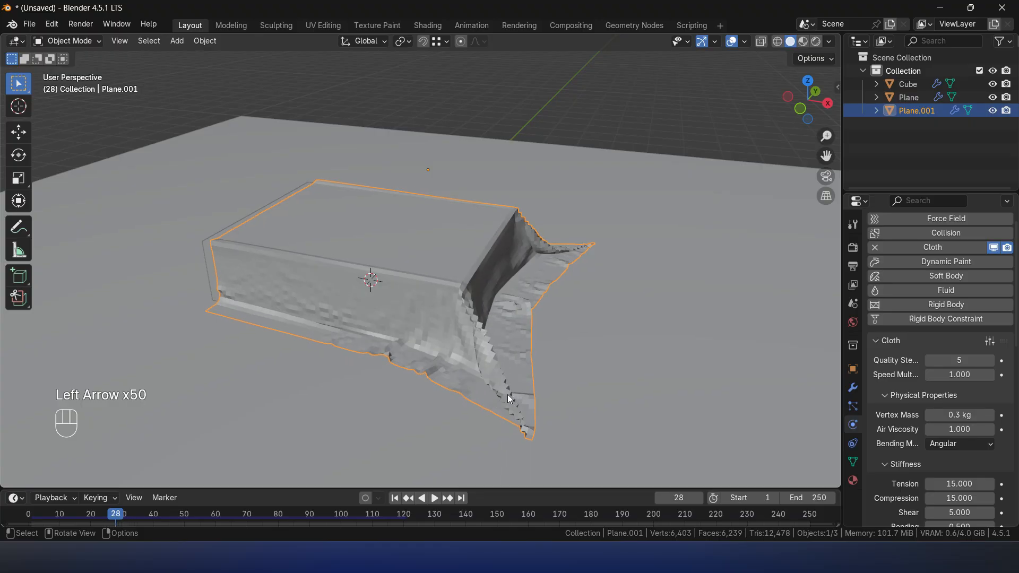
key("Left")
key("Left")
key("Left")
middle_click_drag(562, 378, 535, 359)
key("Left")
key("Left")
key("Left")
key("Left")
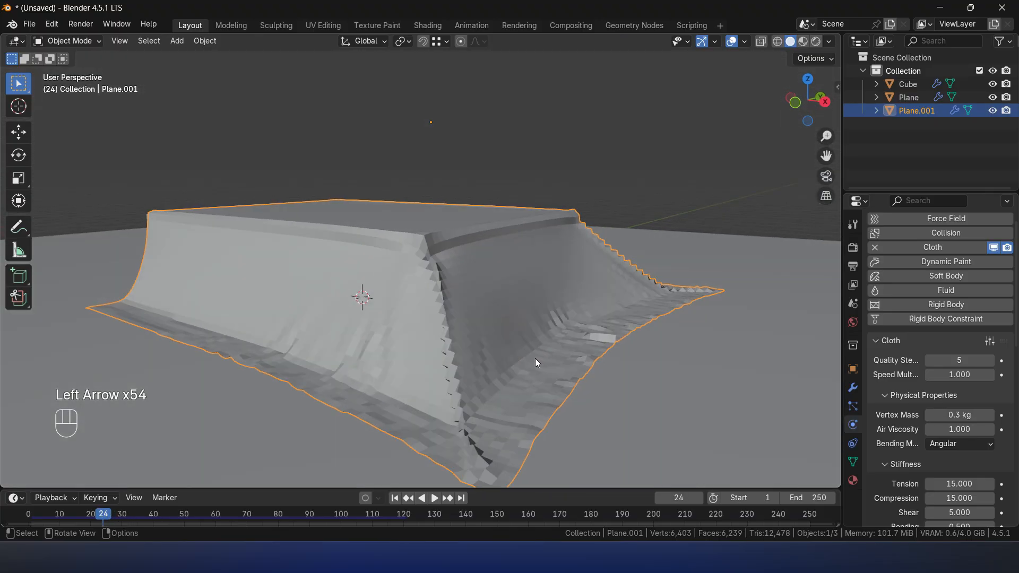
key("Right")
key("Right")
key("Right")
key("Right")
key("Right")
key("Right")
key("Right")
key("Right")
key("Right")
key("Right")
key("Right")
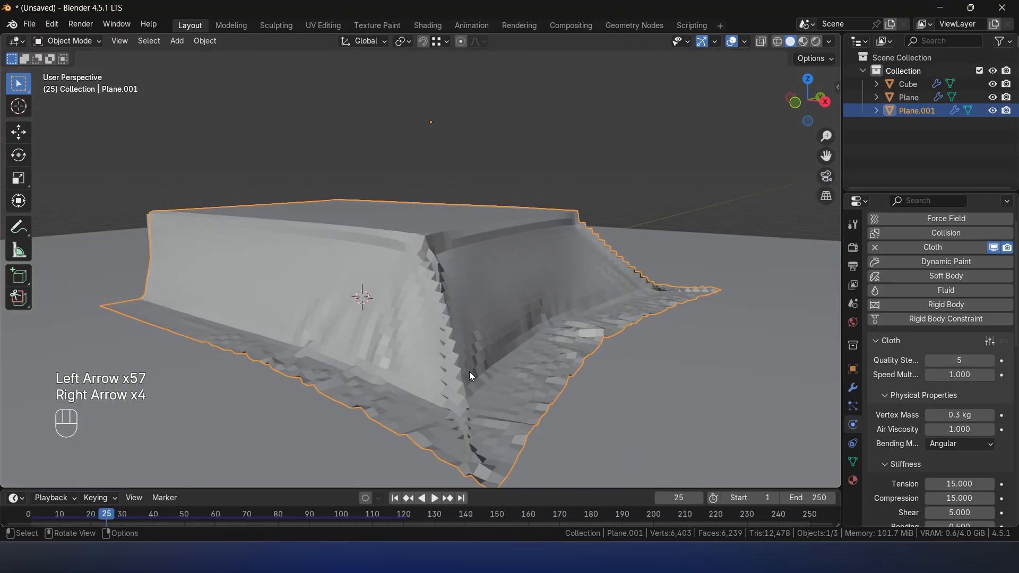
- Replay the simulated drape, stop it and return the timeline to frame 1
key("space")
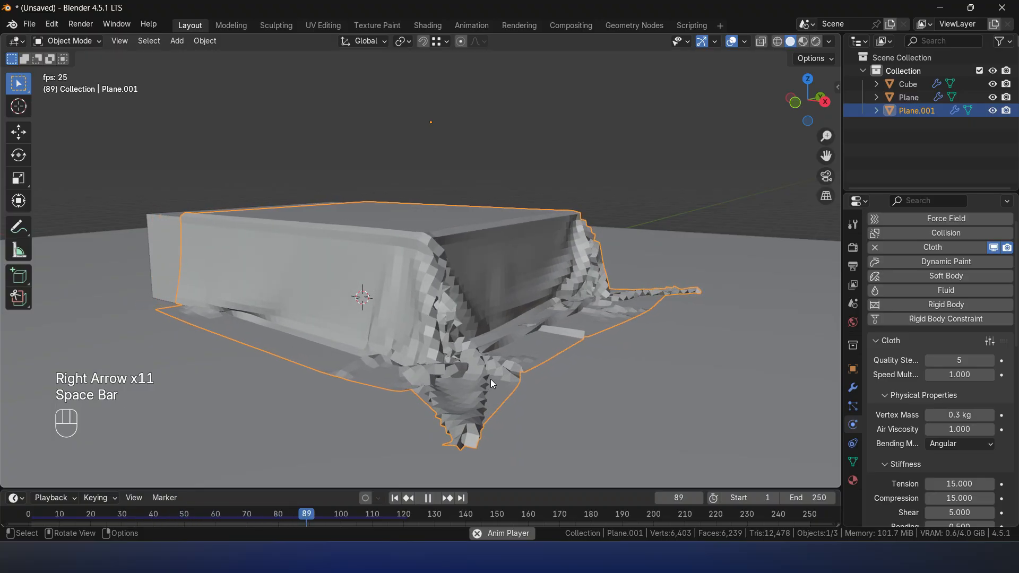
key("space")
key("shift+Left")
scroll(541, 265, "down", 5)
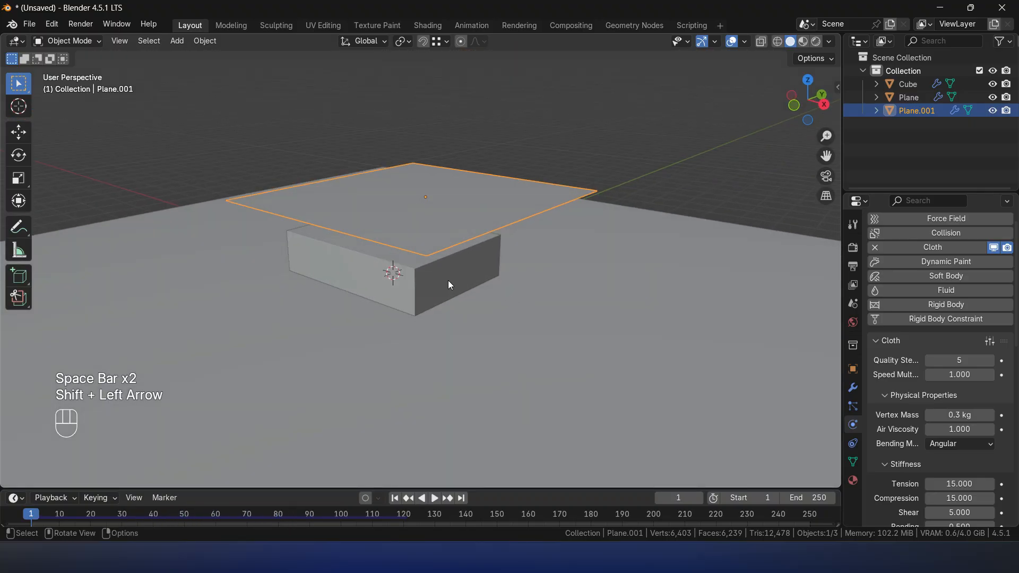
- Set the bed block's Softbody & Cloth collision friction to 80
left_click(431, 281)
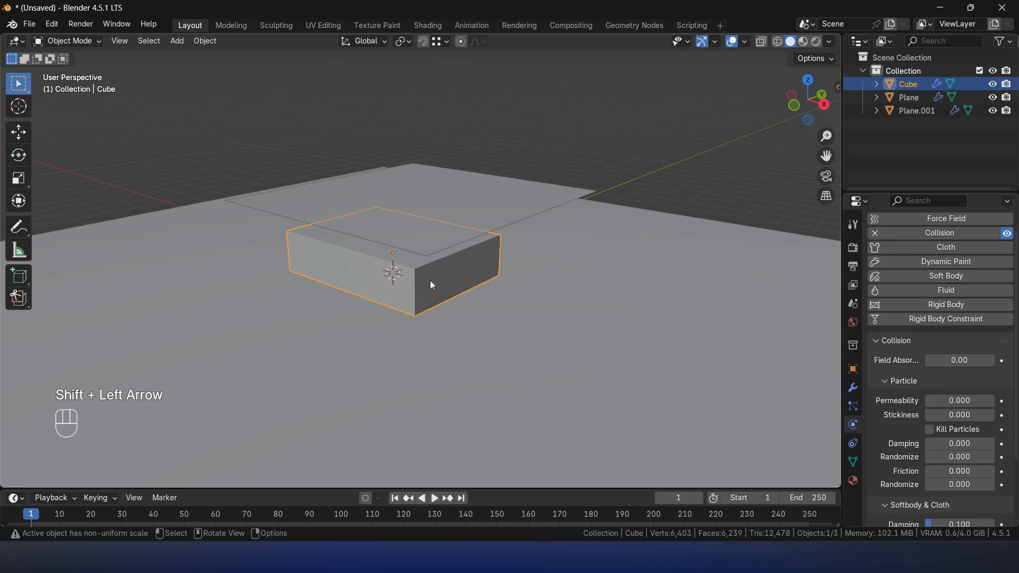
scroll(951, 378, "down", 4)
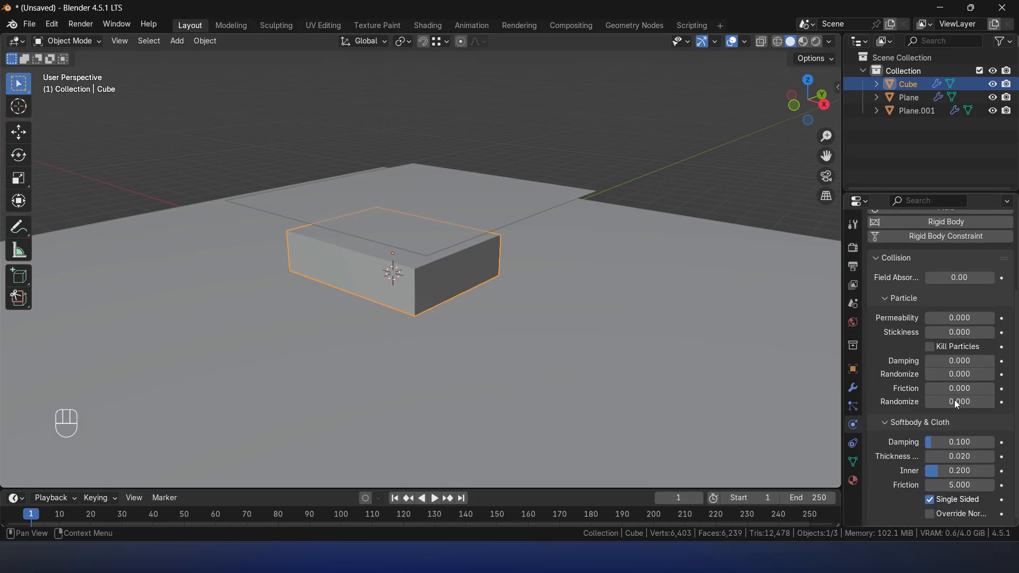
left_click_drag(955, 486, 991, 487)
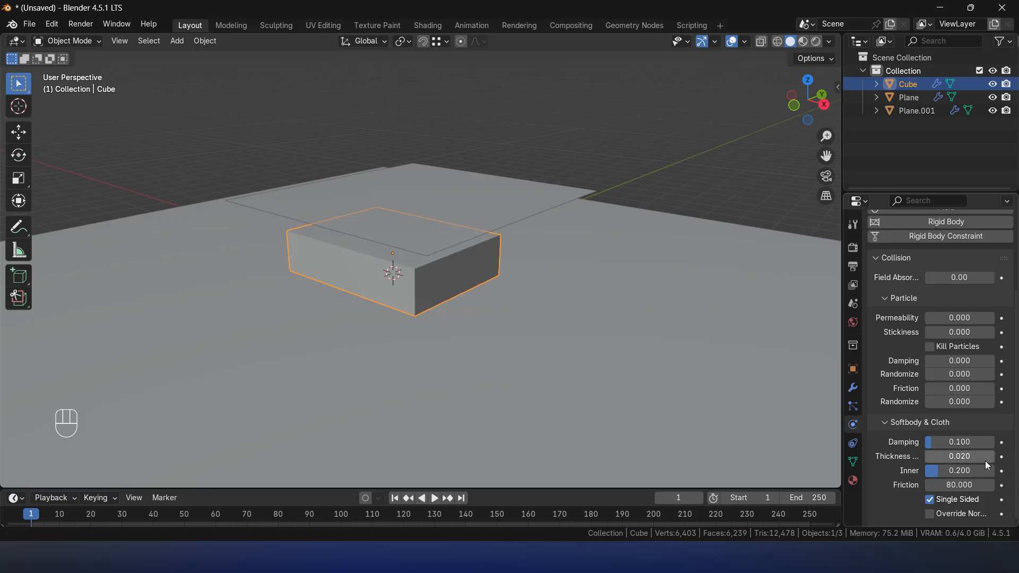
scroll(985, 461, "up", 5)
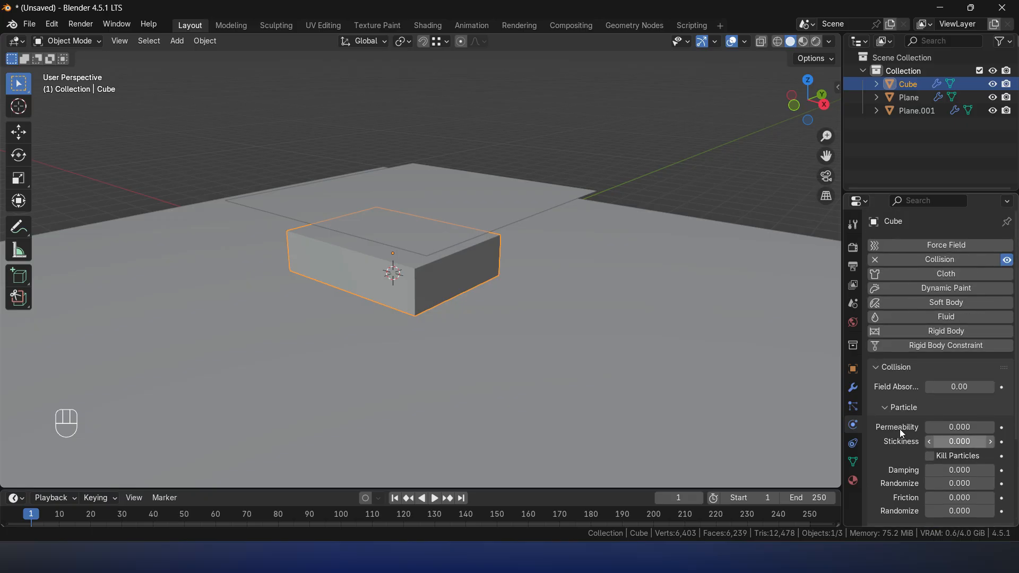
- Enable Self Collisions in the cloth settings of the sheet above the bed block, then deselect the sheet
left_click(423, 194)
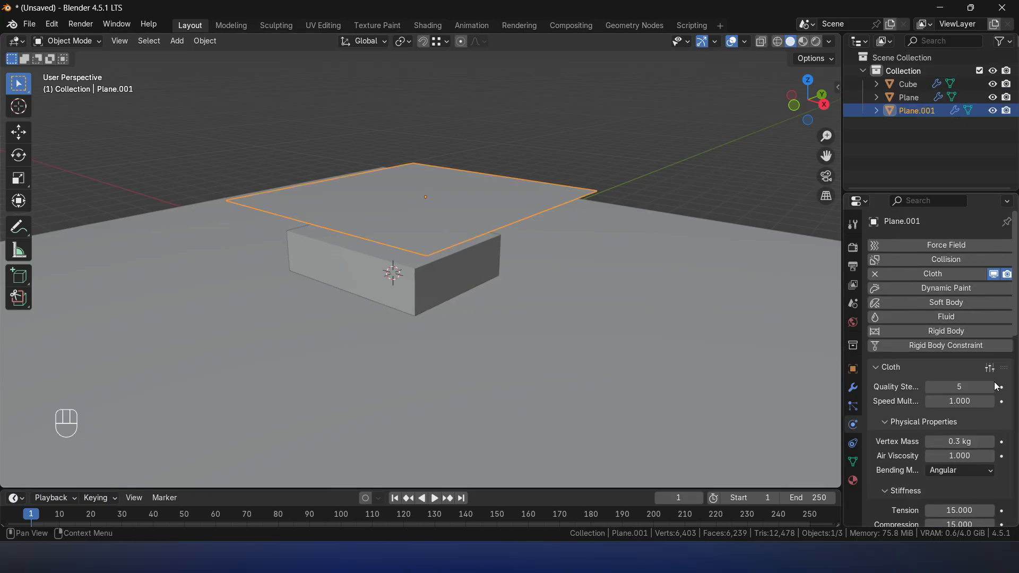
scroll(909, 434, "down", 15)
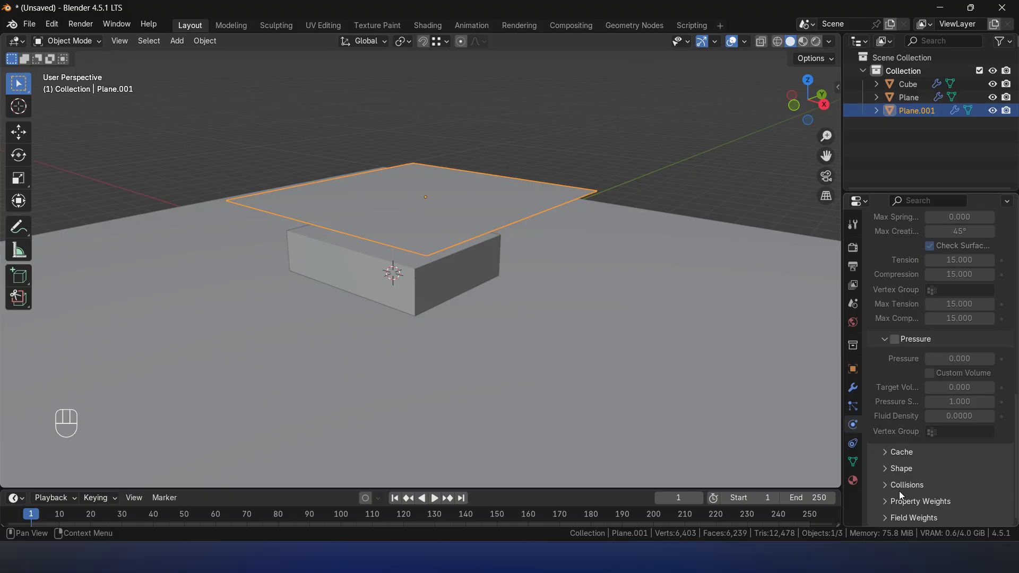
left_click(900, 486)
scroll(903, 485, "down", 8)
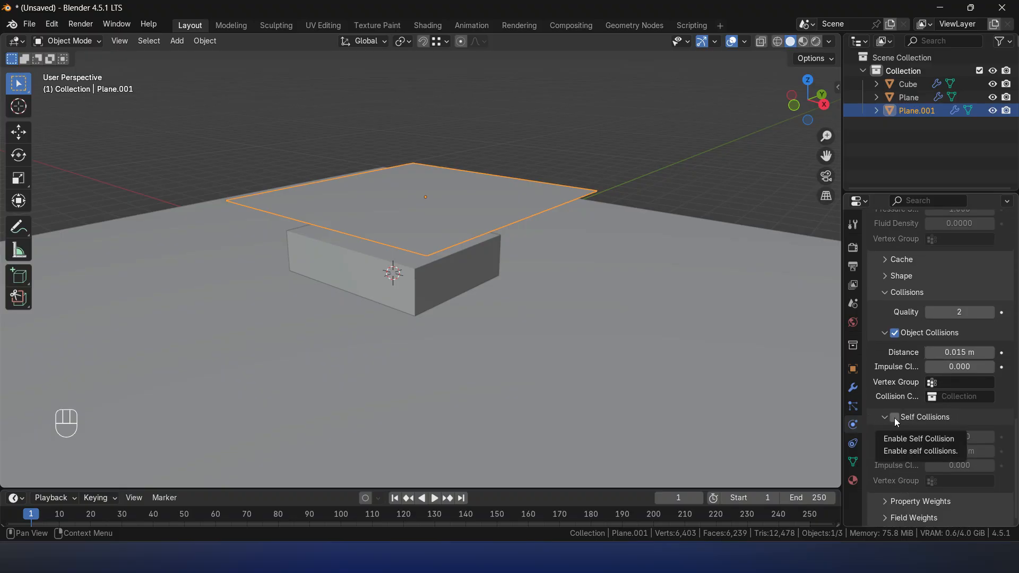
left_click(895, 418)
left_click(653, 115)
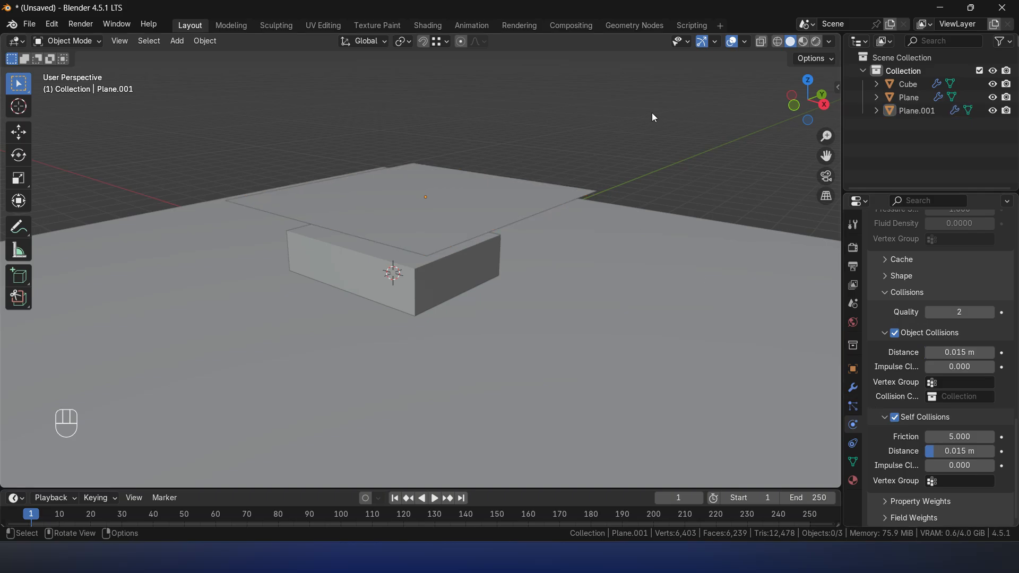
- Play the cloth simulation with self collisions and stop it at frame 59
key("space")
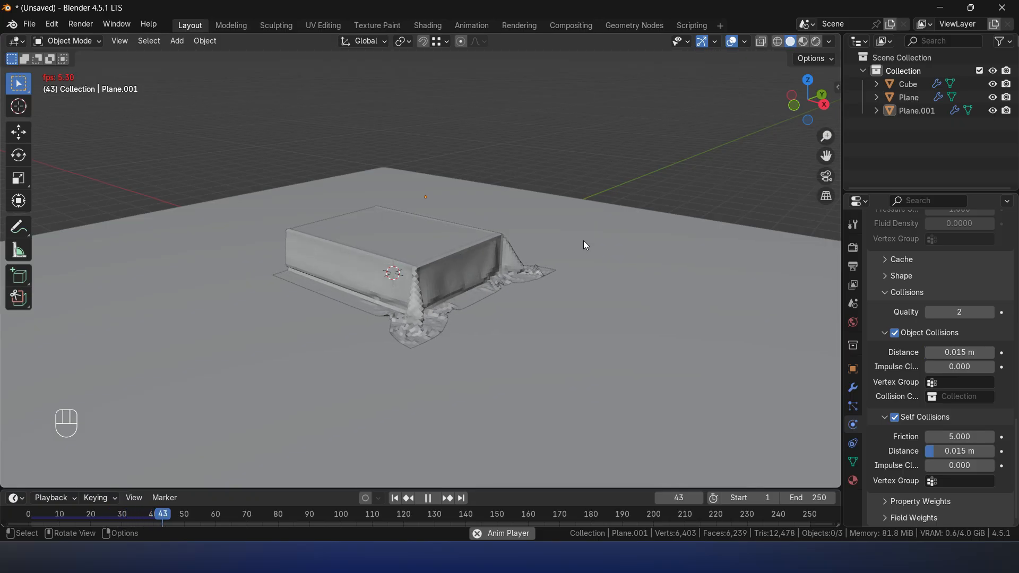
middle_click_drag(536, 321, 524, 323)
key("space")
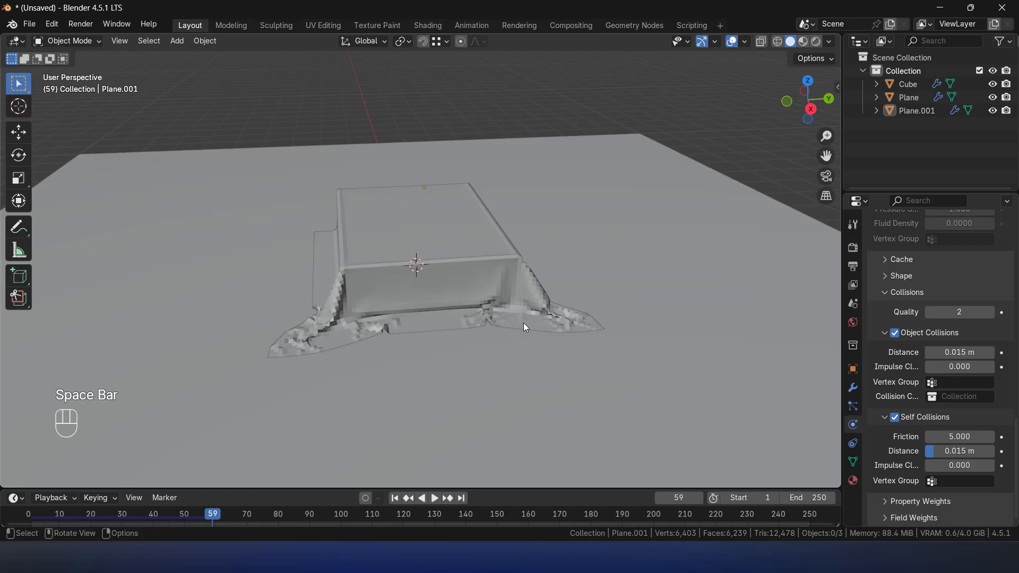
- Apply Shade Smooth to the draped sheet and inspect its front corner up close
left_click(521, 272)
right_click(521, 272)
left_click(467, 248)
middle_click_drag(357, 234, 473, 343)
scroll(499, 248, "up", 3)
scroll(498, 252, "down", 3)
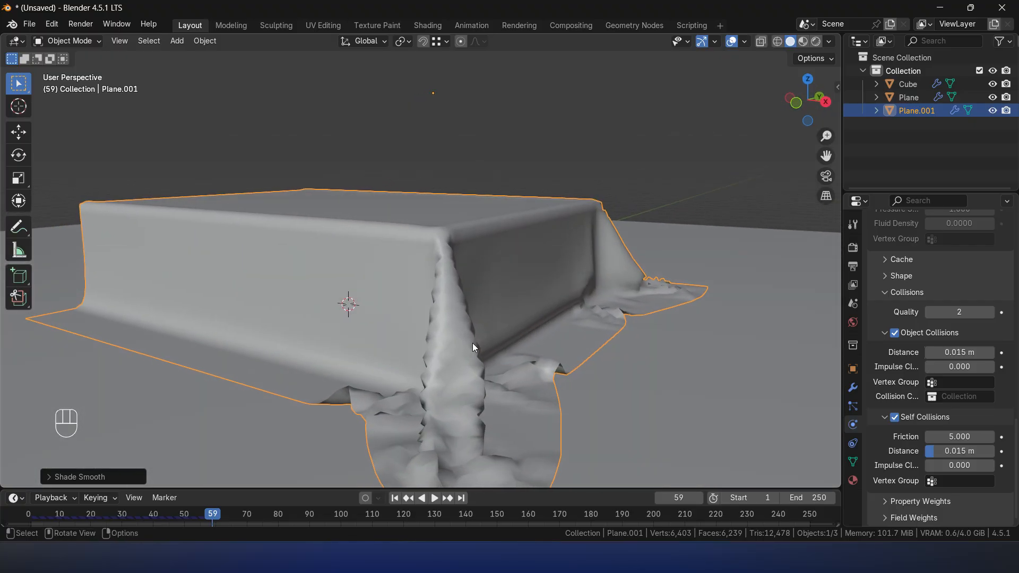
- Add a Subdivision Surface modifier to the sheet and set its viewport level to 3
left_click(853, 389)
left_click(916, 247)
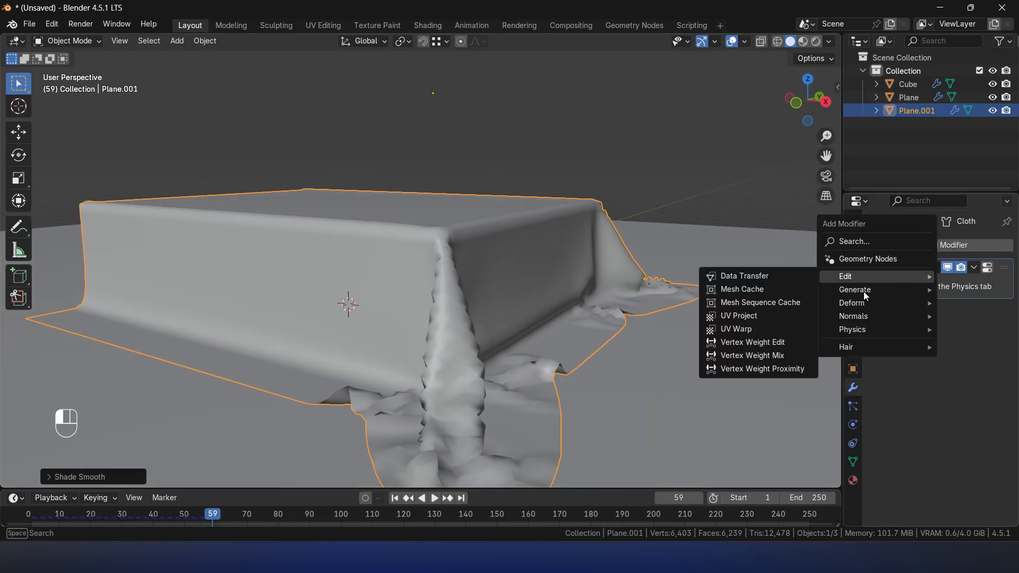
mouse_move(919, 292)
left_click(737, 236)
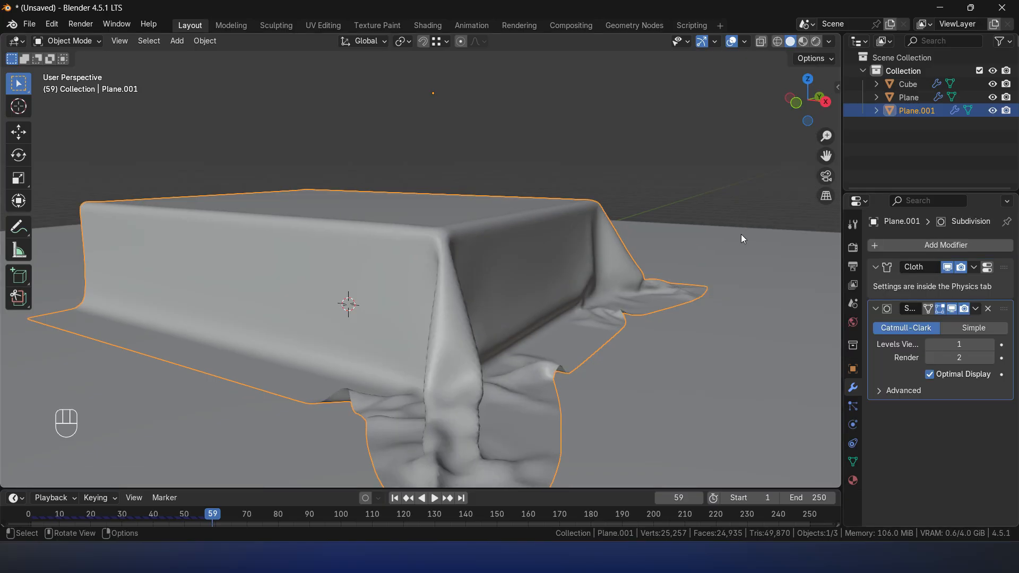
left_click(990, 345)
middle_click_drag(592, 372, 575, 363)
left_click(990, 344)
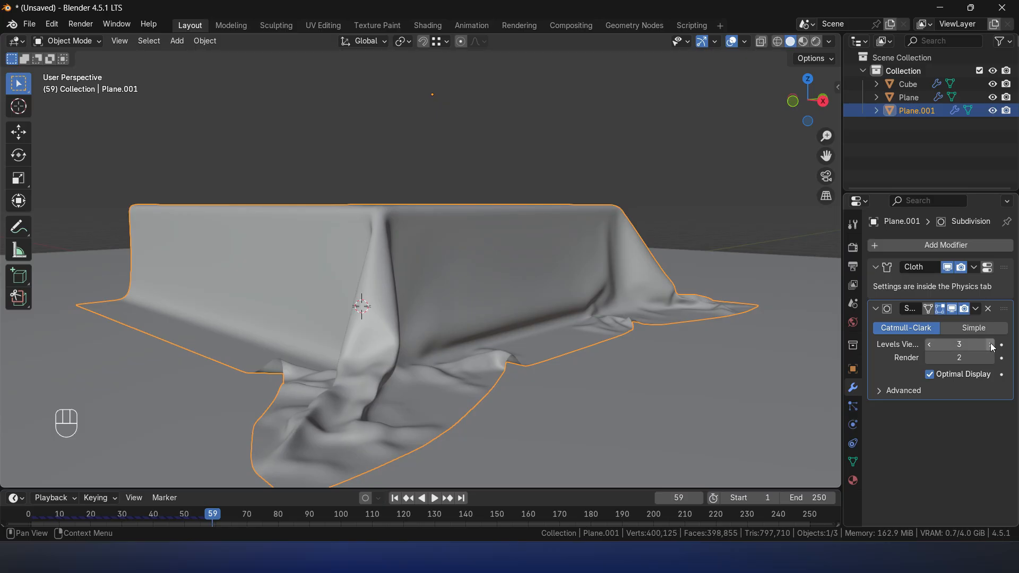
- Inspect the smoothed sheet's corner and hem, then add a Solidify modifier to give the cloth thickness
mouse_move(509, 292)
middle_mouse_down()
mouse_move(557, 329)
mouse_move(454, 302)
mouse_move(539, 305)
mouse_move(526, 314)
mouse_move(502, 303)
middle_mouse_up()
scroll(518, 310, "up", 3)
scroll(471, 348, "up", 2)
middle_click_drag(471, 349, 472, 433)
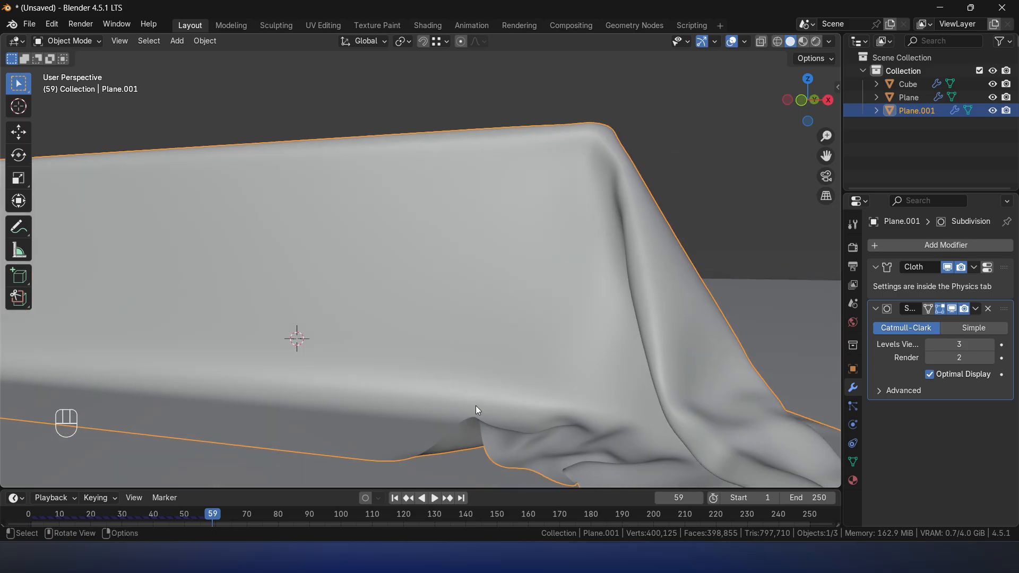
scroll(475, 405, "down", 5)
middle_click_drag(526, 219, 615, 276)
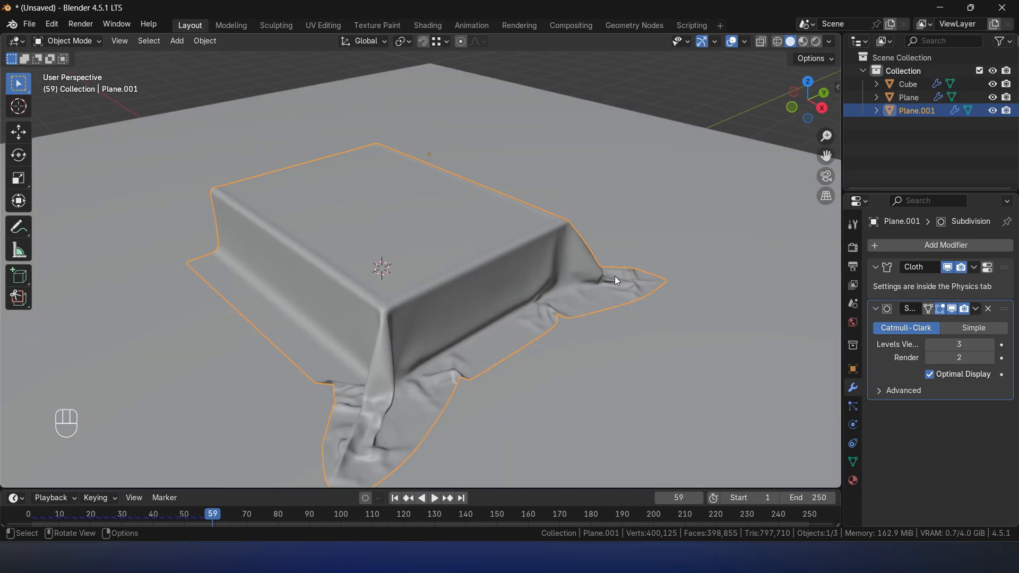
left_click(935, 247)
mouse_move(935, 246)
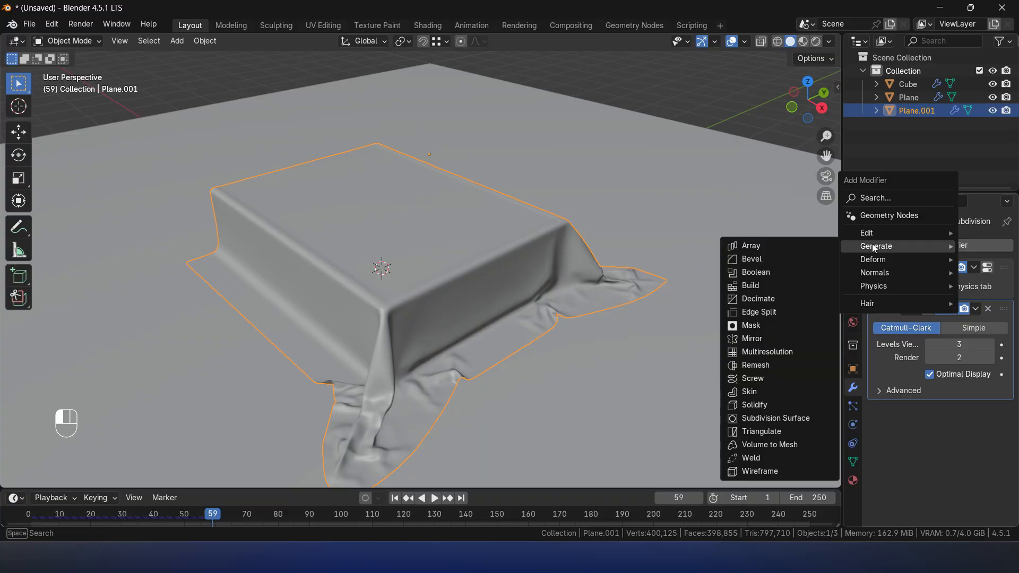
left_click(756, 406)
scroll(359, 359, "up", 3)
middle_click_drag(358, 359, 425, 338)
scroll(415, 343, "up", 2)
- Collapse the Solidify modifier and move it above the Subdivision modifier in the sheet's stack
left_click(876, 427)
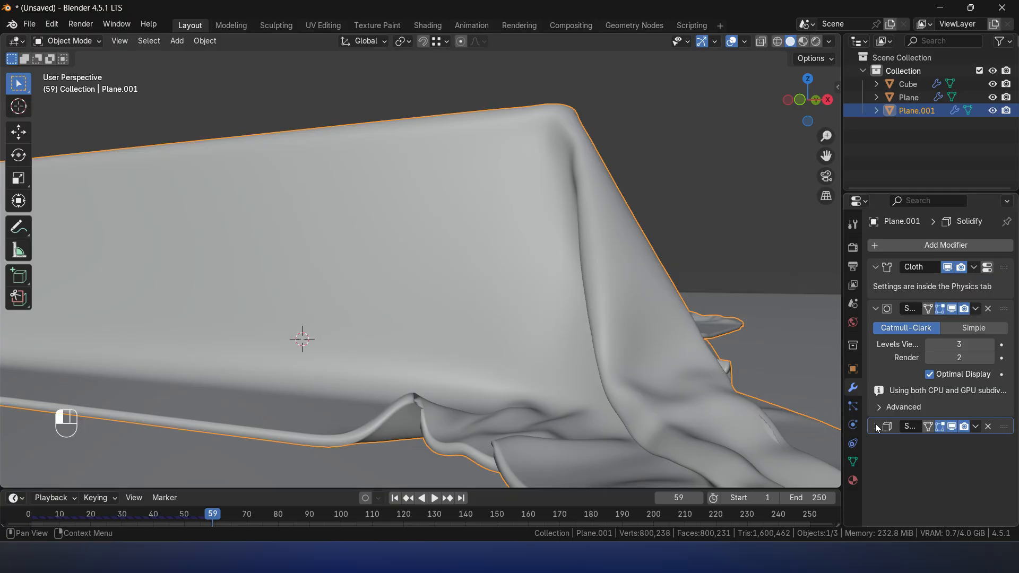
left_click_drag(1007, 430, 987, 307)
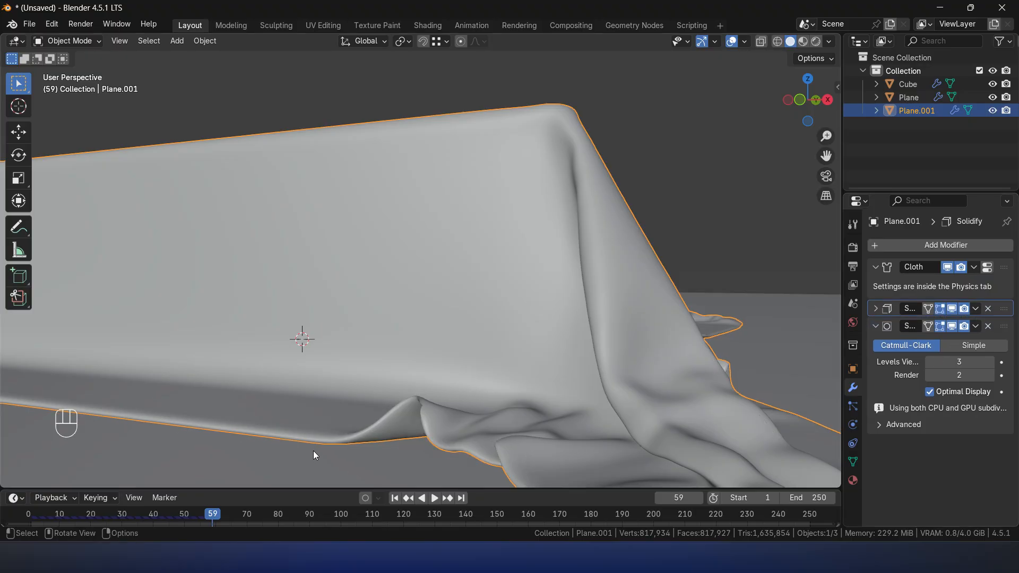
scroll(443, 413, "down", 2)
middle_click_drag(641, 376, 616, 376)
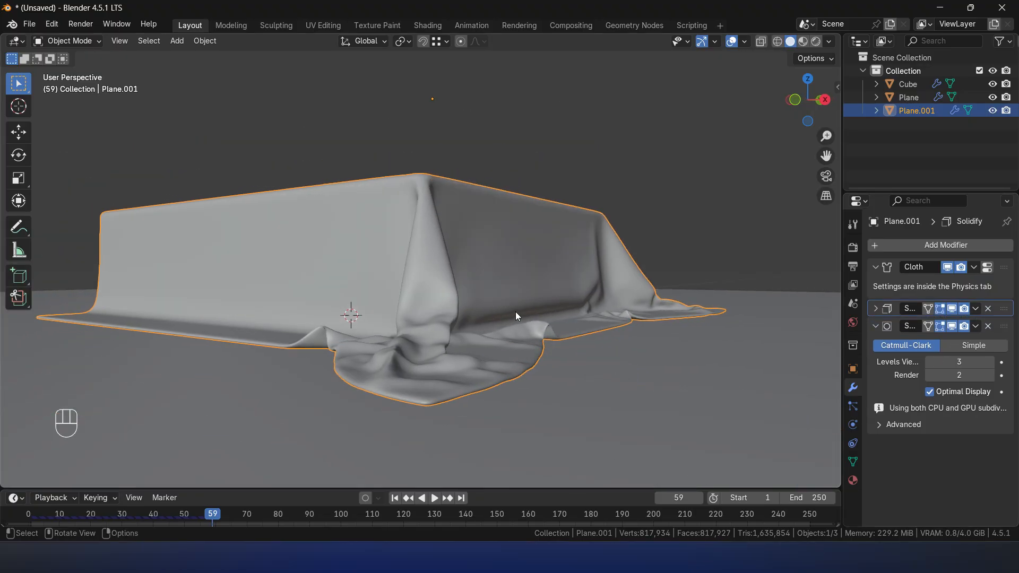
- Apply Rotation & Scale to the draped sheet
key("ctrl+a")
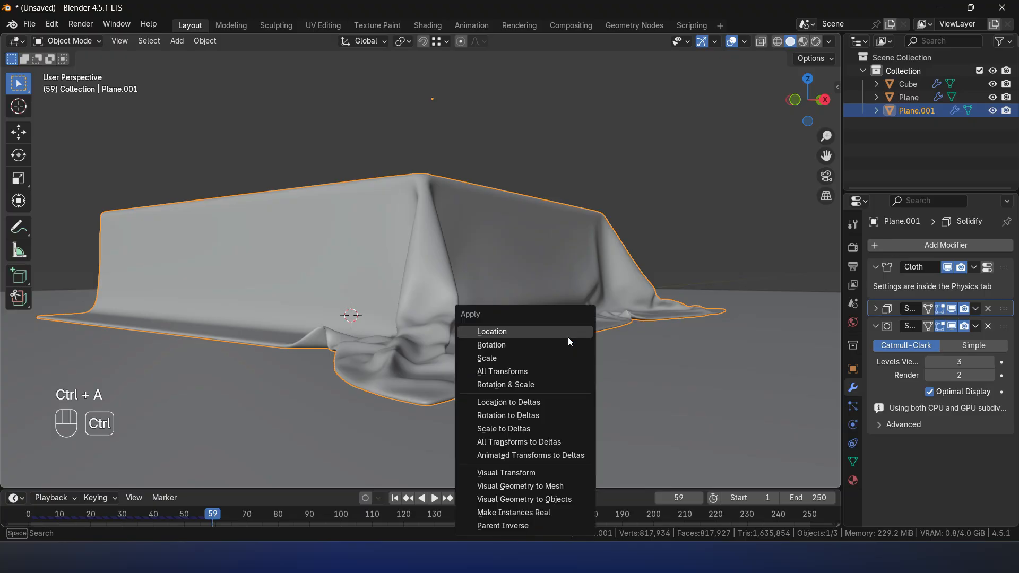
left_click(510, 386)
middle_click_drag(510, 386, 439, 368)
middle_click_drag(559, 350, 527, 336)
scroll(538, 349, "down", 3)
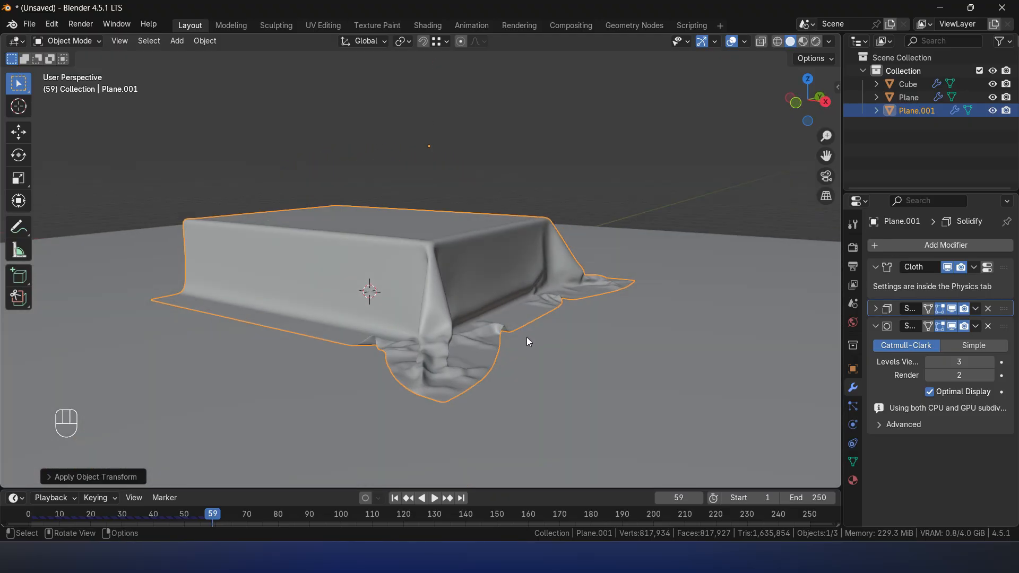
- Return to frame 1, rerun the cloth simulation on the thickened sheet and stop it at frame 41
key("Tab")
key("Tab")
key("shift+Left")
key("space")
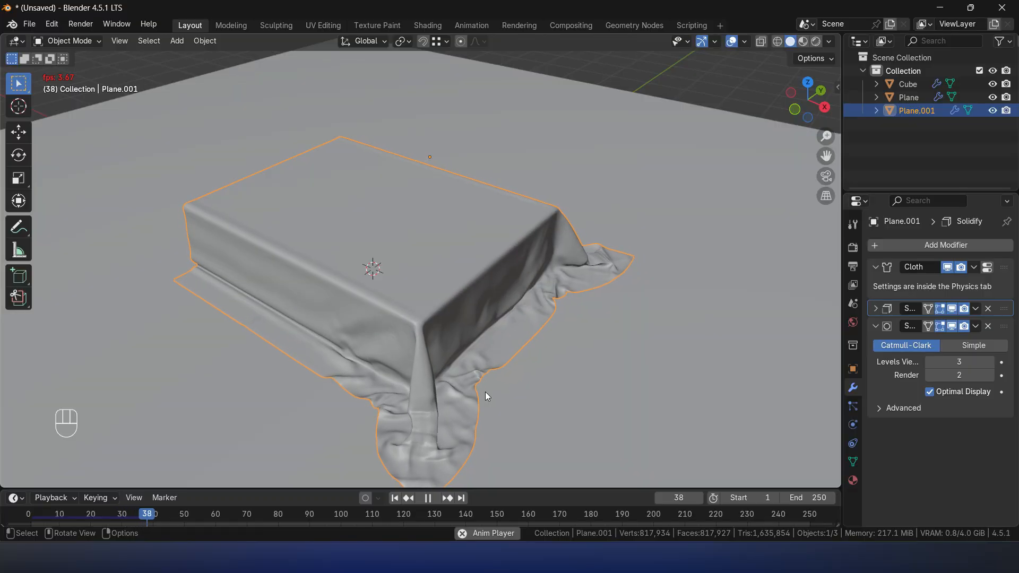
key("space")
middle_click_drag(492, 369, 455, 359)
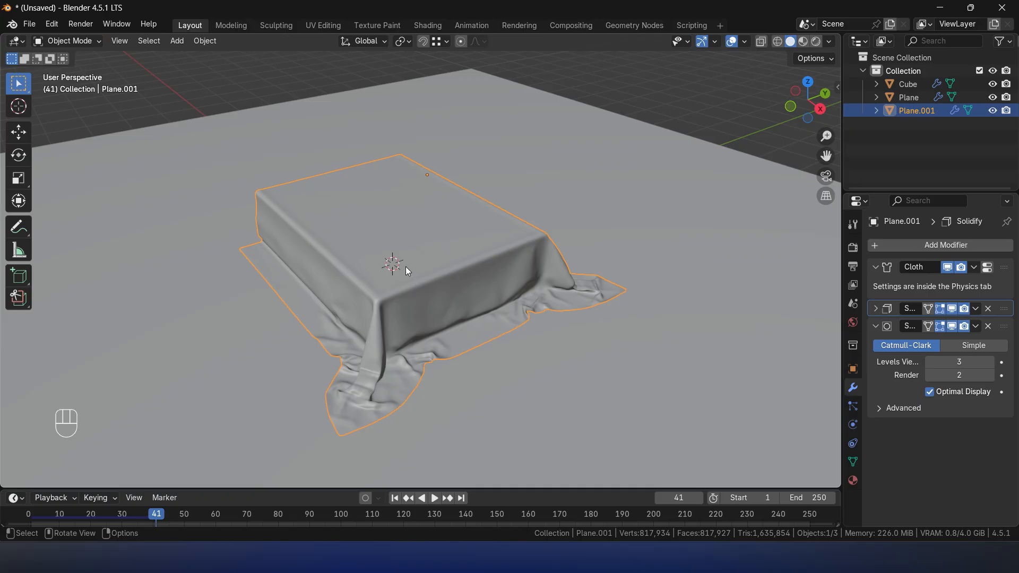
- Examine the draped sheet from several angles, including in the Sculpting workspace, and return to the Layout workspace
middle_click_drag(382, 238, 576, 249)
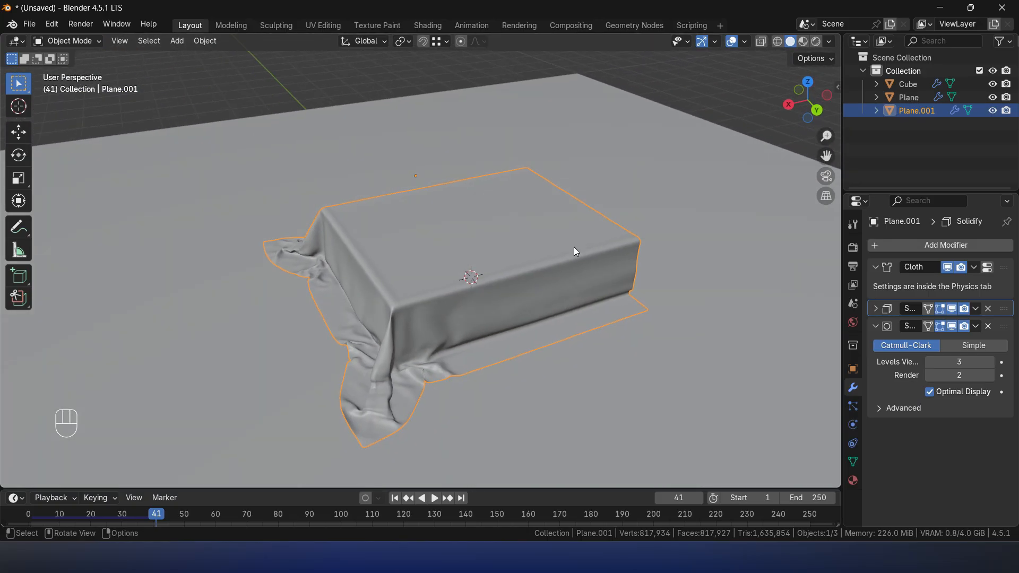
middle_click_drag(508, 266, 547, 289)
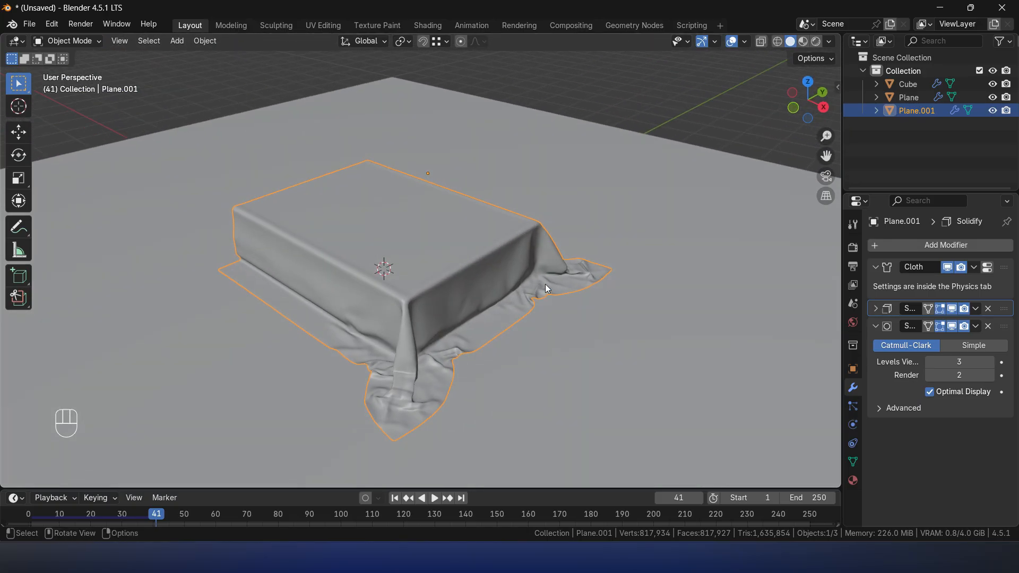
left_click(275, 26)
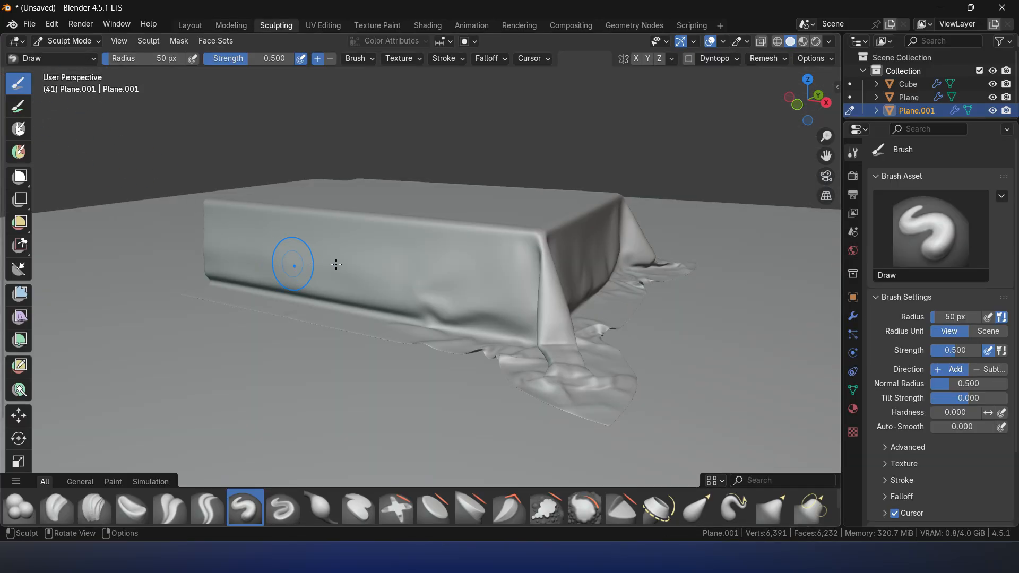
middle_click_drag(406, 210, 370, 260)
left_click_drag(372, 230, 372, 230)
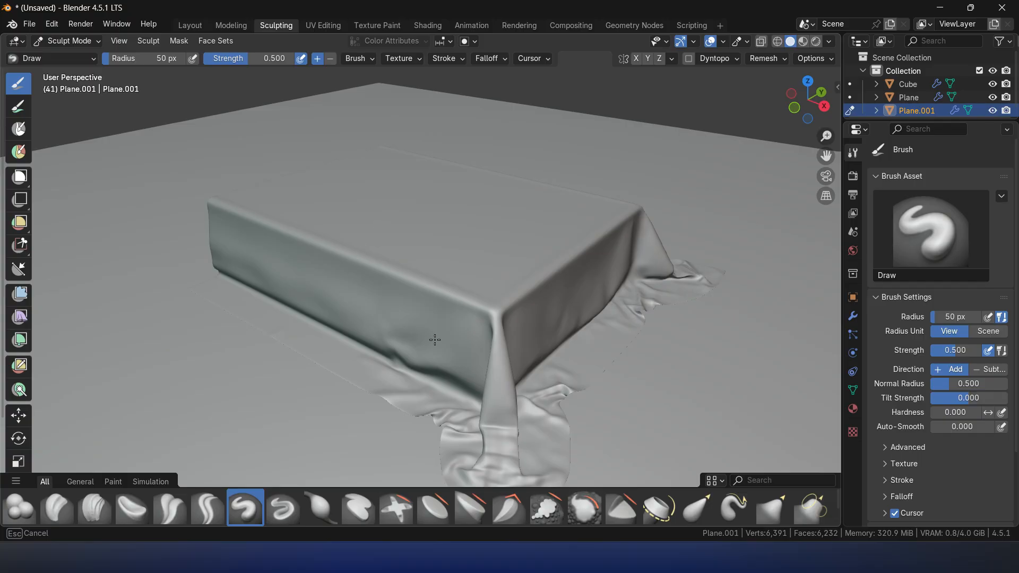
left_click_drag(546, 333, 549, 317)
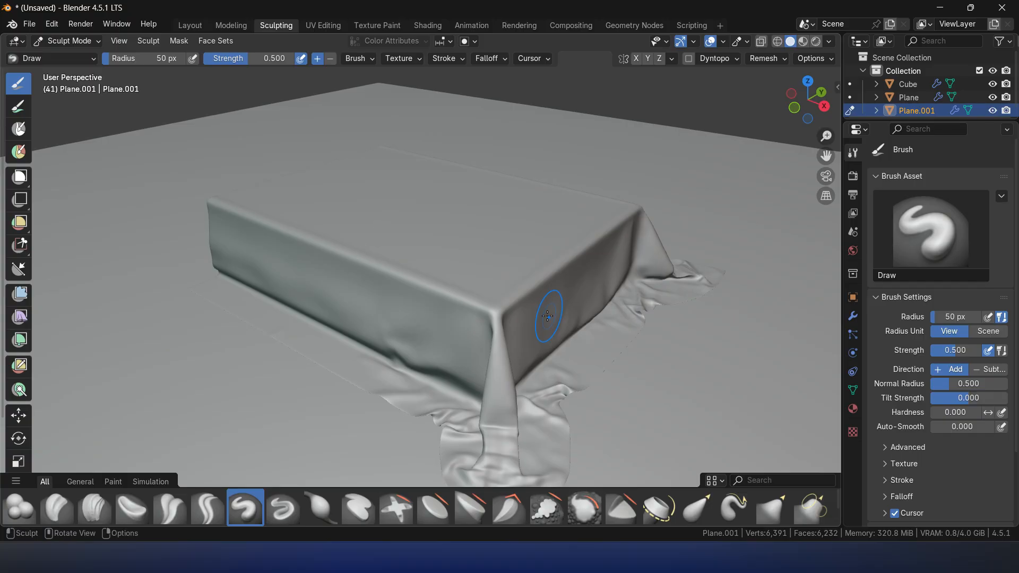
left_click(189, 26)
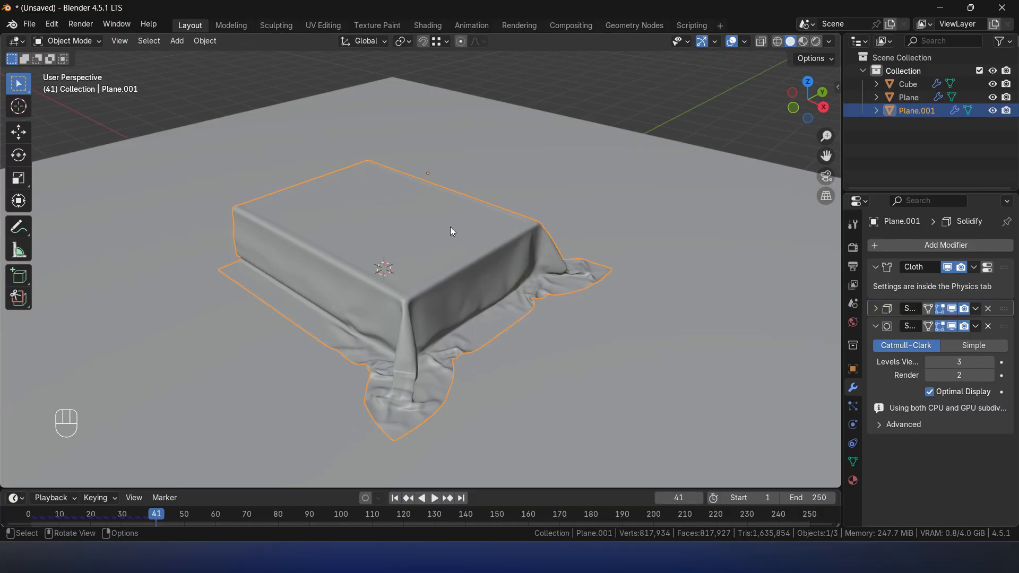
- Undo the last four actions and test-run the cloth simulation from frame 1 to frame 15
key("ctrl+z")
key("ctrl+z")
key("ctrl+z")
key("ctrl+z")
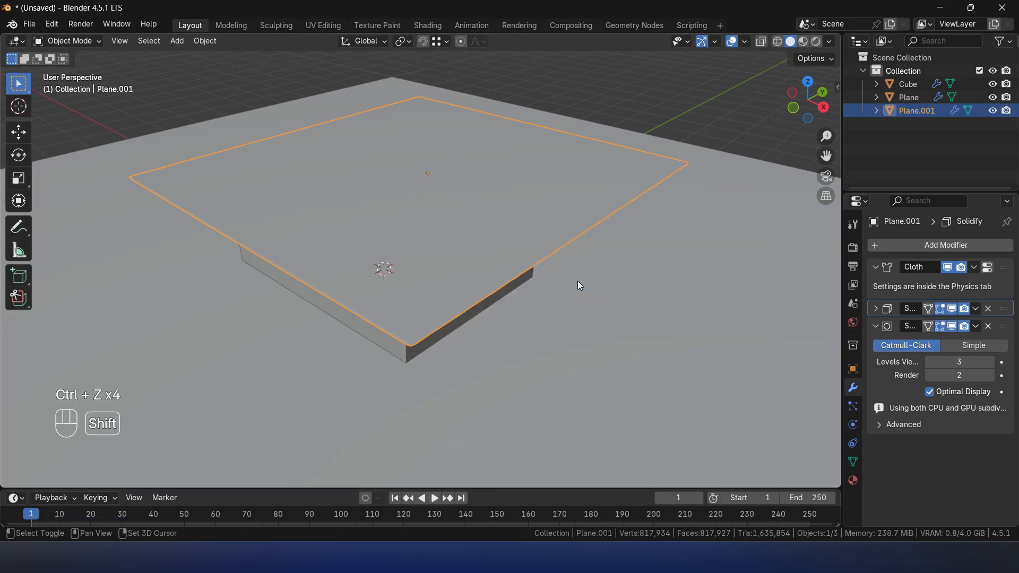
key("shift+Right")
key("shift+Left")
key("space")
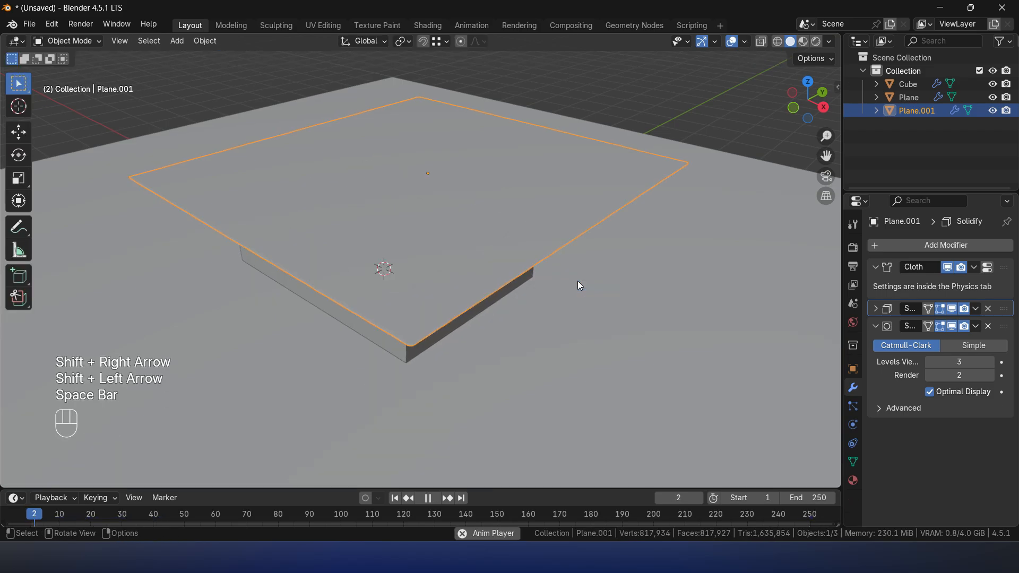
key("space")
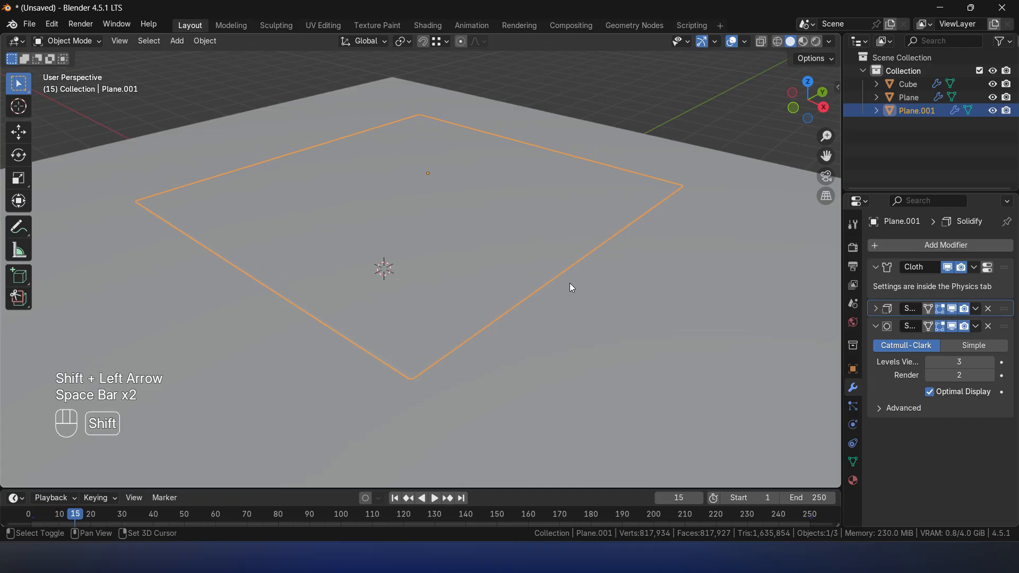
- Return to frame 1, place the 3D cursor at the selected sheet's origin and add a Turbulence force field there
key("shift+Left")
key("shift+s")
left_click(418, 302)
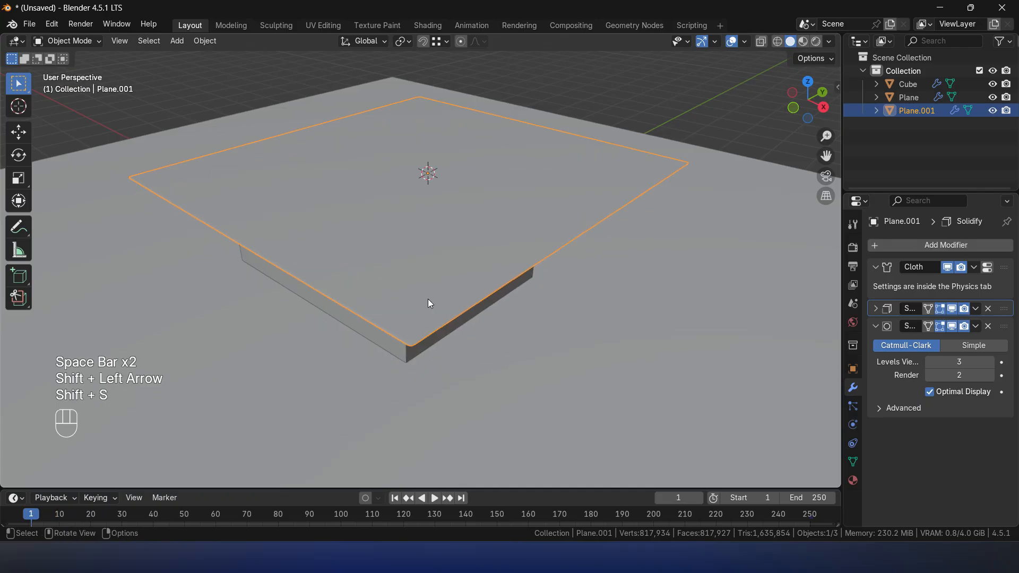
key("shift+a")
mouse_move(446, 483)
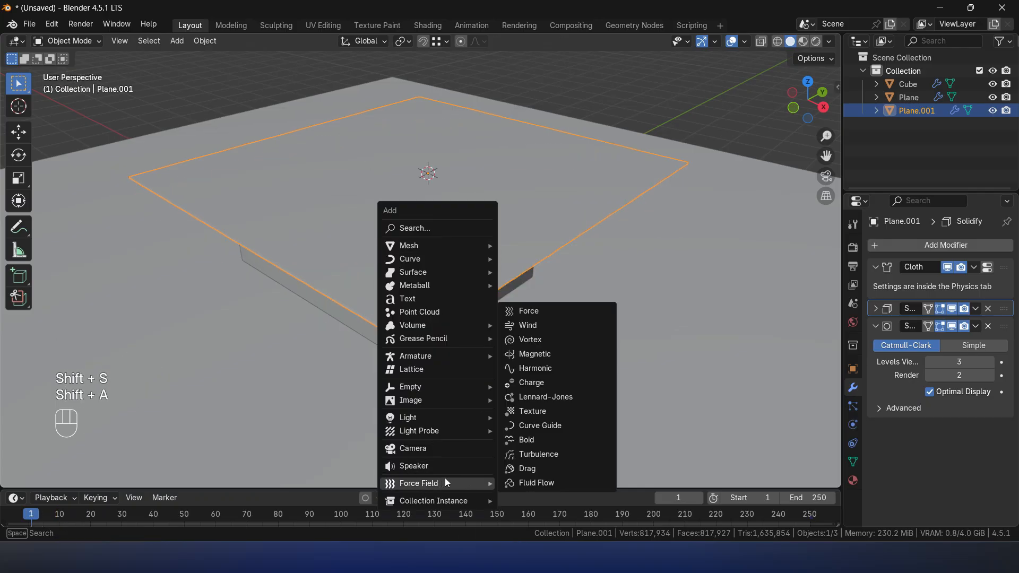
left_click(537, 454)
- Set the Turbulence force field's strength to 1000 in its physics settings
scroll(480, 288, "down", 5)
mouse_move(480, 289)
middle_mouse_down()
mouse_move(440, 271)
mouse_move(492, 276)
middle_mouse_up()
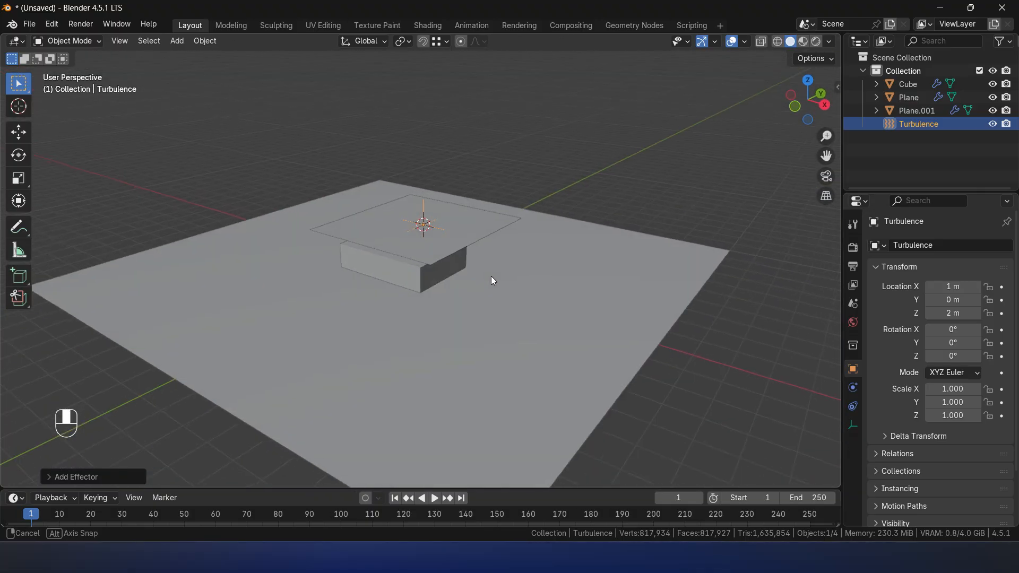
left_click(853, 388)
left_click(952, 360)
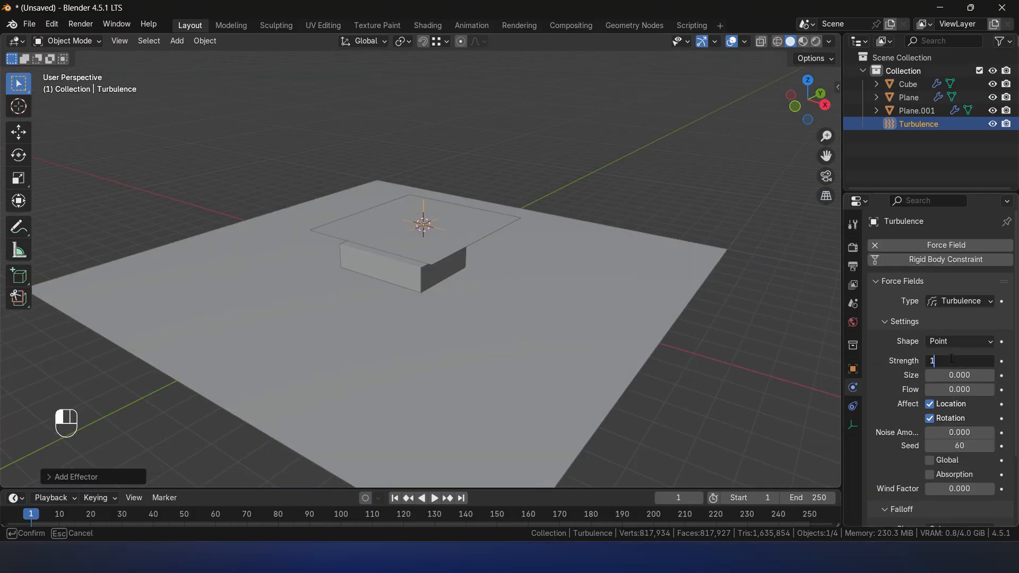
type("1000")
left_click(952, 360)
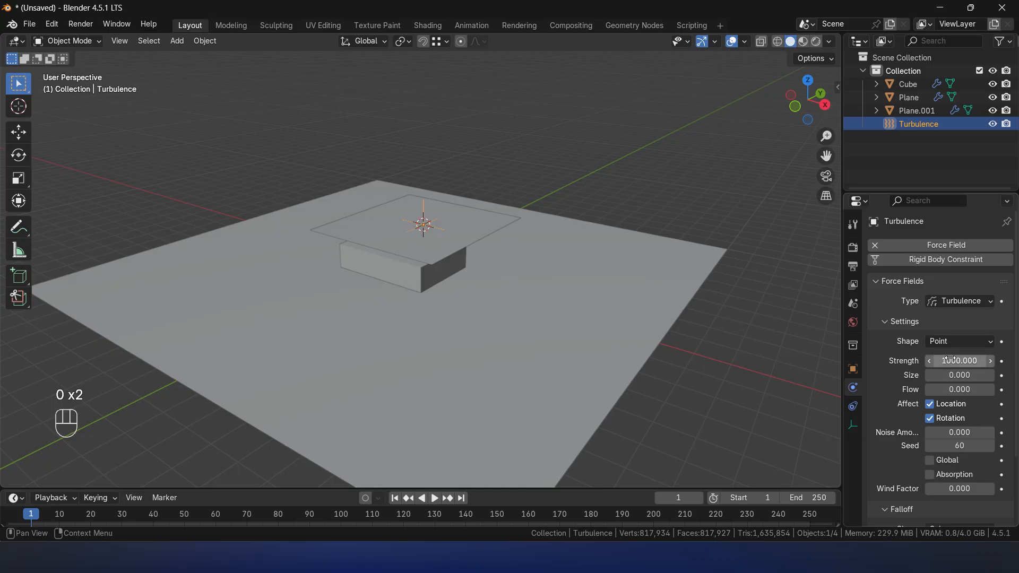
right_click(870, 368)
mouse_move(872, 370)
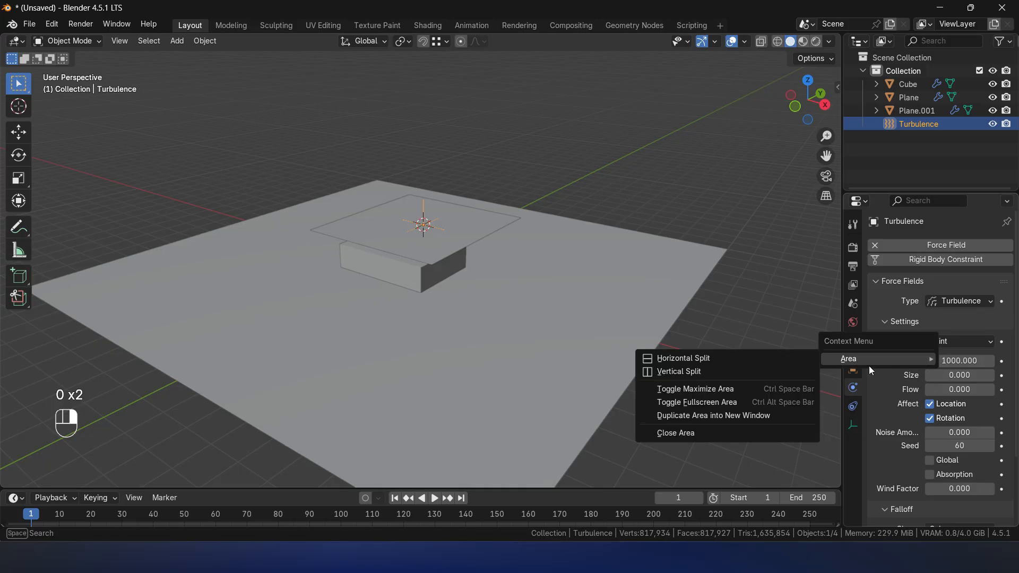
left_click(840, 376)
left_click(840, 303)
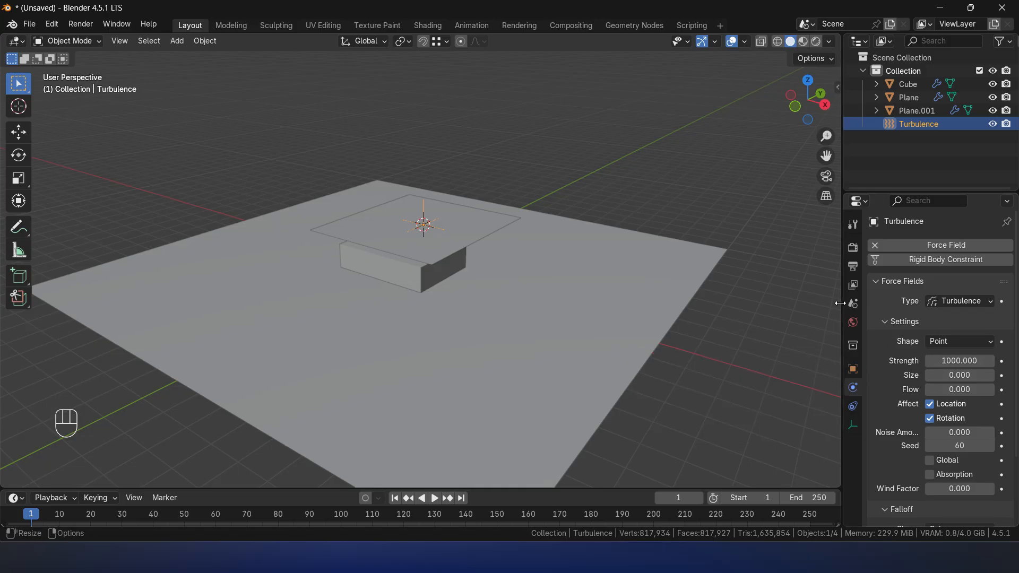
- Deselect everything, run the cloth simulation with turbulence to about frame 36 to check the folds, and return to frame 1
left_click(741, 240)
key("space")
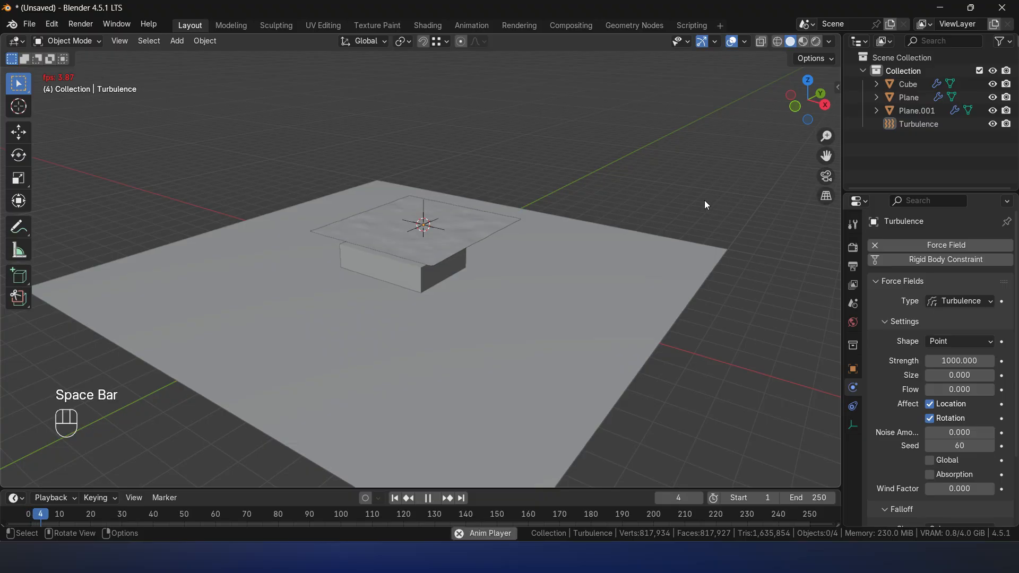
scroll(559, 273, "up", 3)
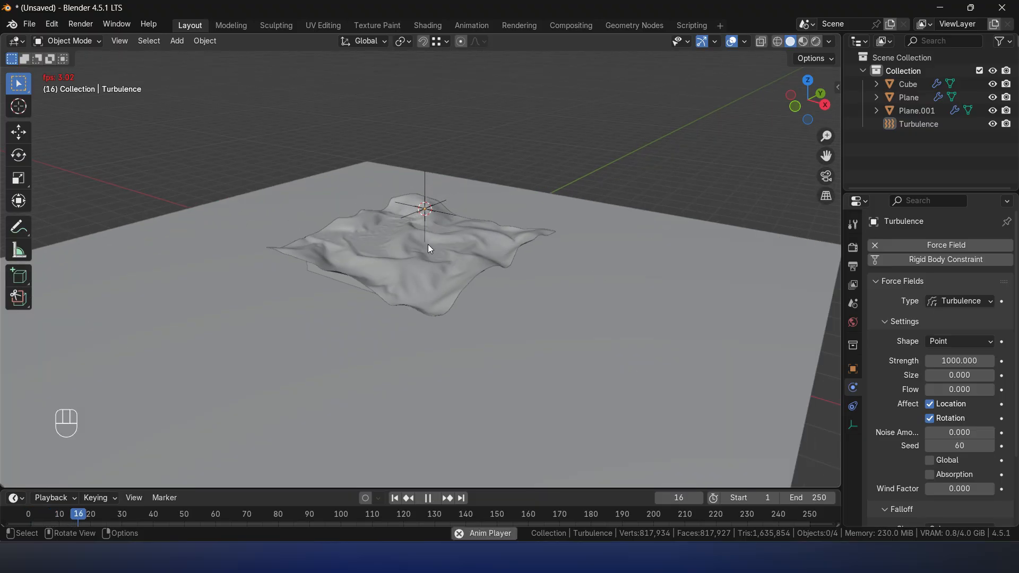
middle_click_drag(452, 214, 450, 231)
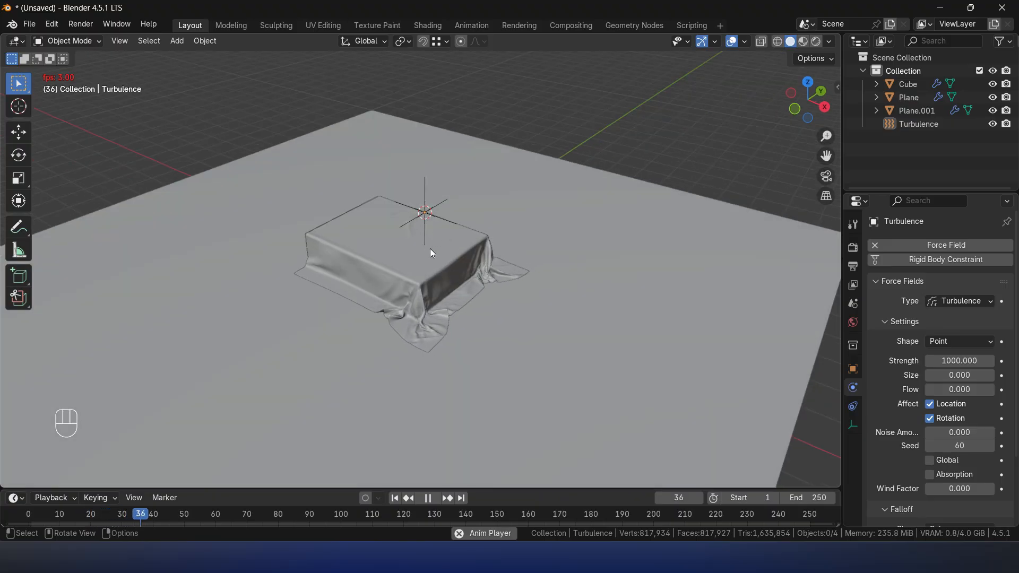
key("space")
key("shift+Left")
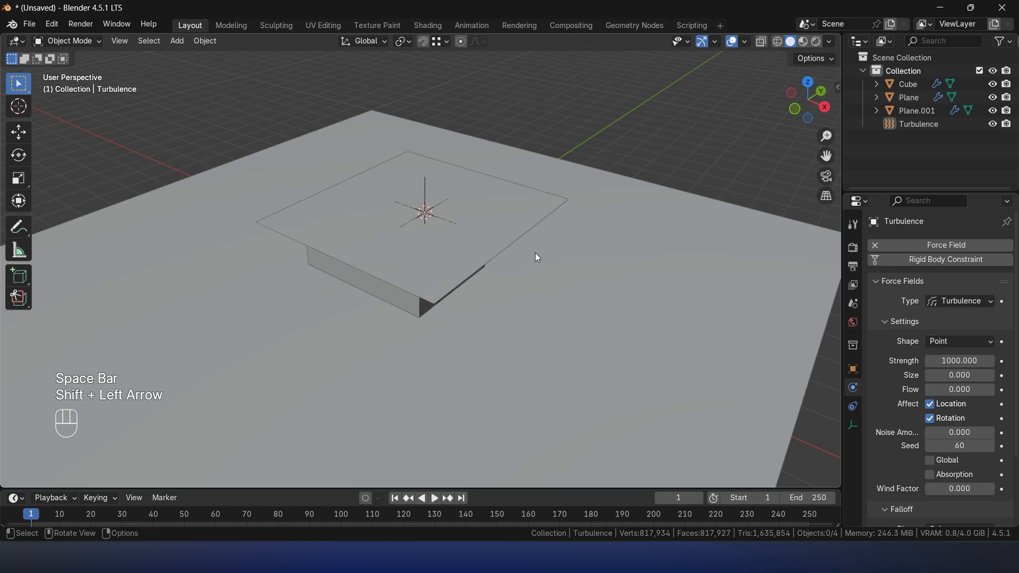
- Raise the flat sheet 2 m along the Z axis and deselect it
left_click(512, 236)
key("g")
key("z")
key("2")
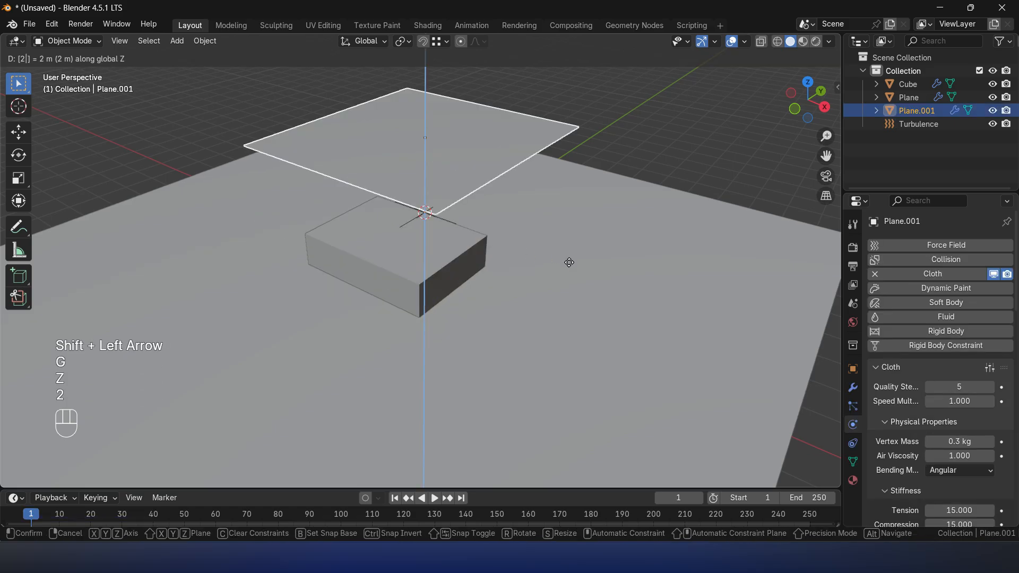
left_click(569, 263)
left_click(696, 150)
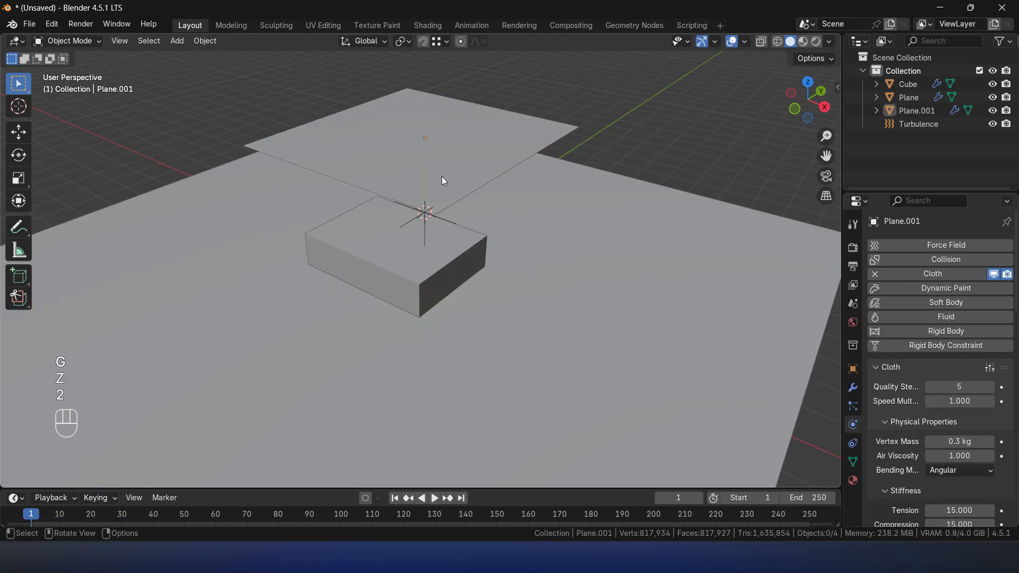
- Run the cloth simulation on the raised sheet, pausing to check the drape from different angles, and stop it at frame 51
key("space")
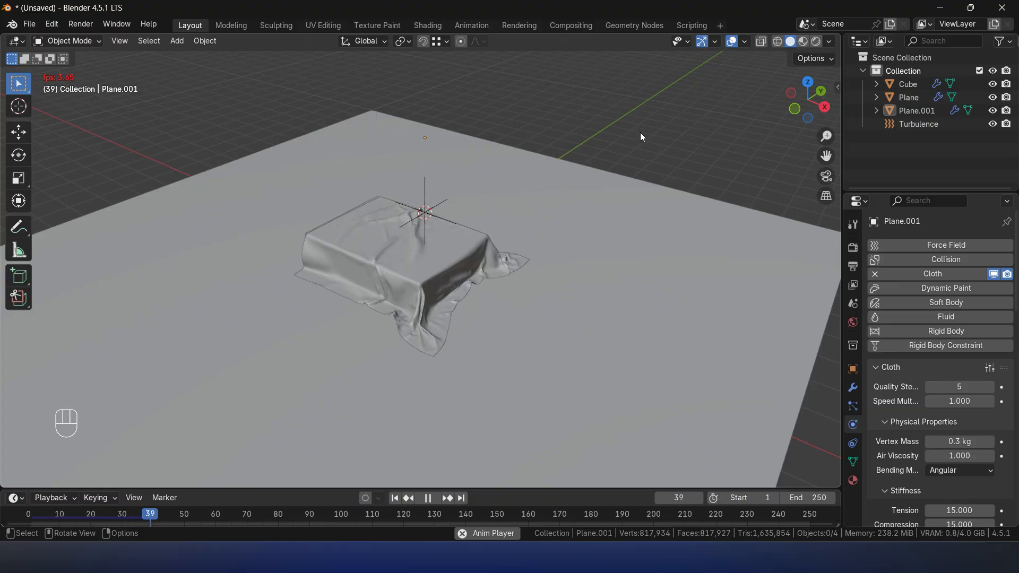
key("space")
middle_click_drag(600, 227, 566, 230)
scroll(563, 234, "up", 3)
key("space")
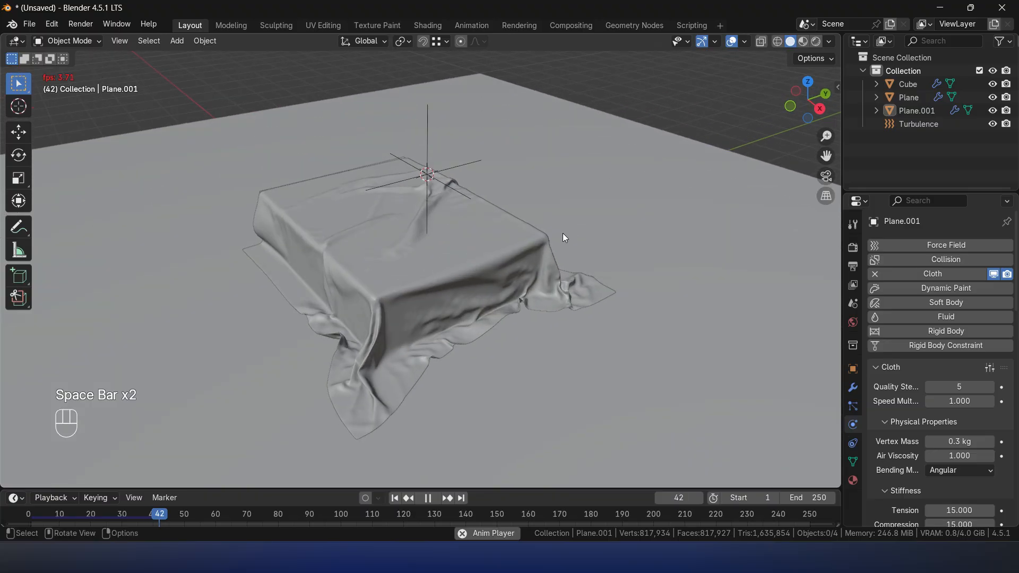
key("space")
middle_click_drag(546, 232, 410, 231)
middle_click_drag(552, 204, 509, 326)
scroll(510, 302, "up", 3)
key("space")
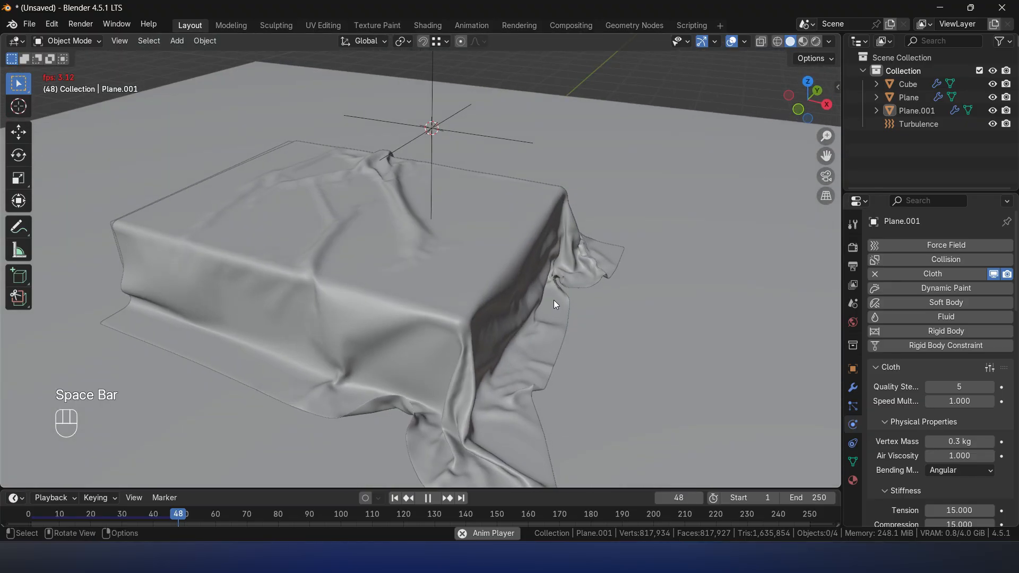
key("space")
- Select the draped sheet, show its modifiers and examine the wrinkles on its top, sides and corners
middle_click_drag(631, 242, 471, 265)
scroll(471, 265, "up", 3)
left_click(472, 265)
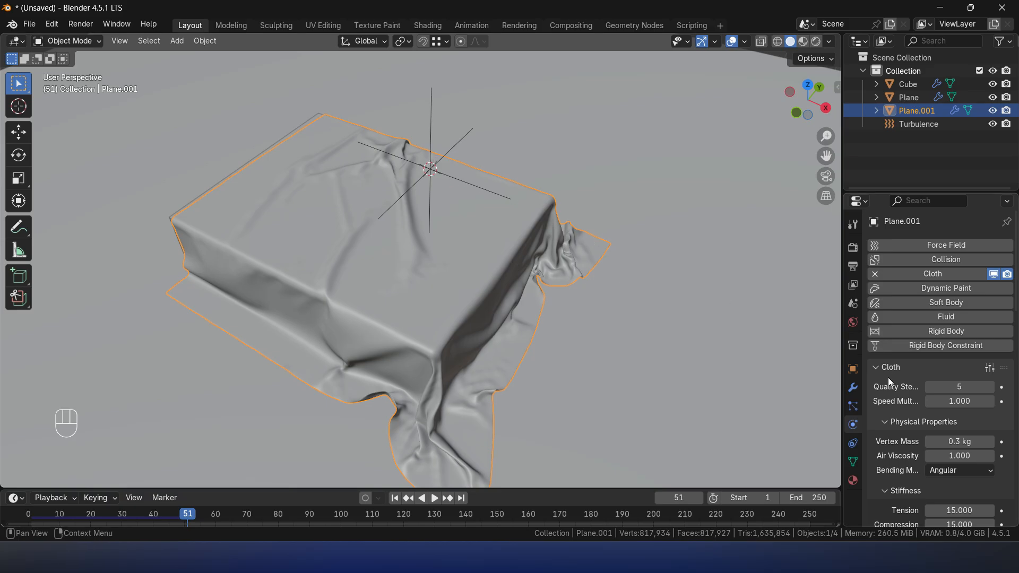
left_click(854, 388)
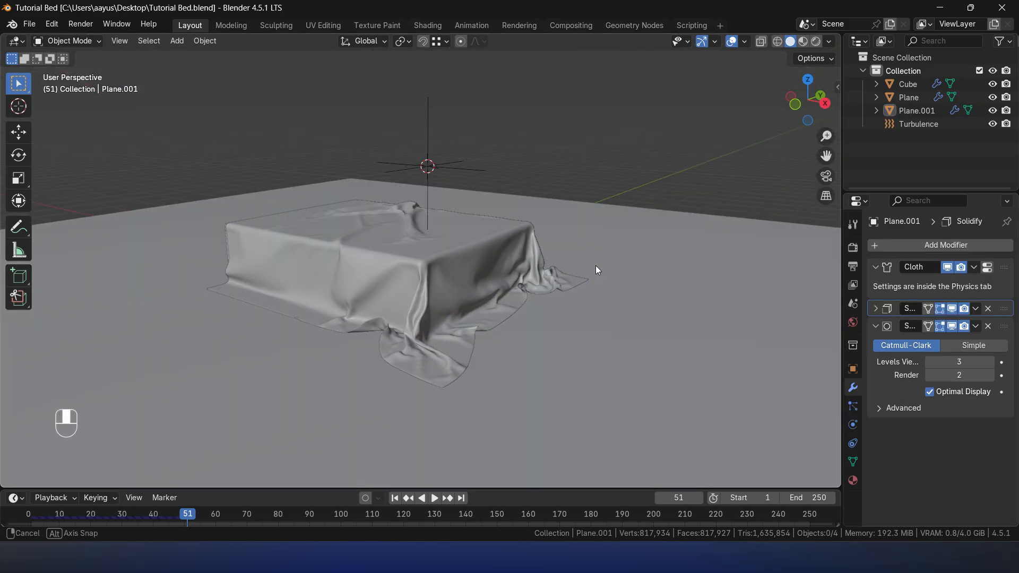
middle_click_drag(595, 266, 471, 250)
scroll(495, 295, "down", 4)
left_click(402, 256)
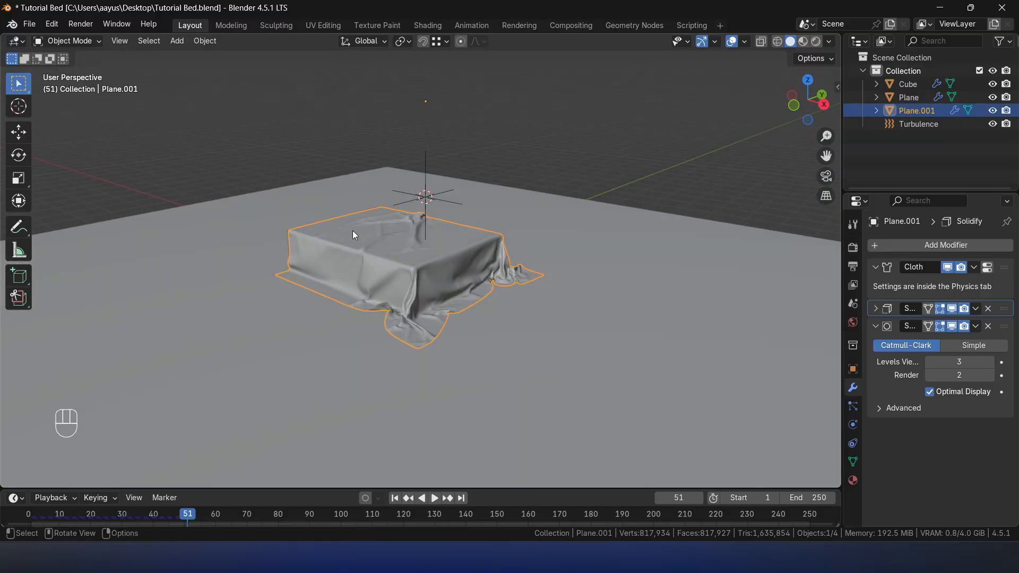
middle_click_drag(352, 230, 400, 276)
scroll(285, 299, "up", 3)
middle_click_drag(256, 313, 416, 302, "shift")
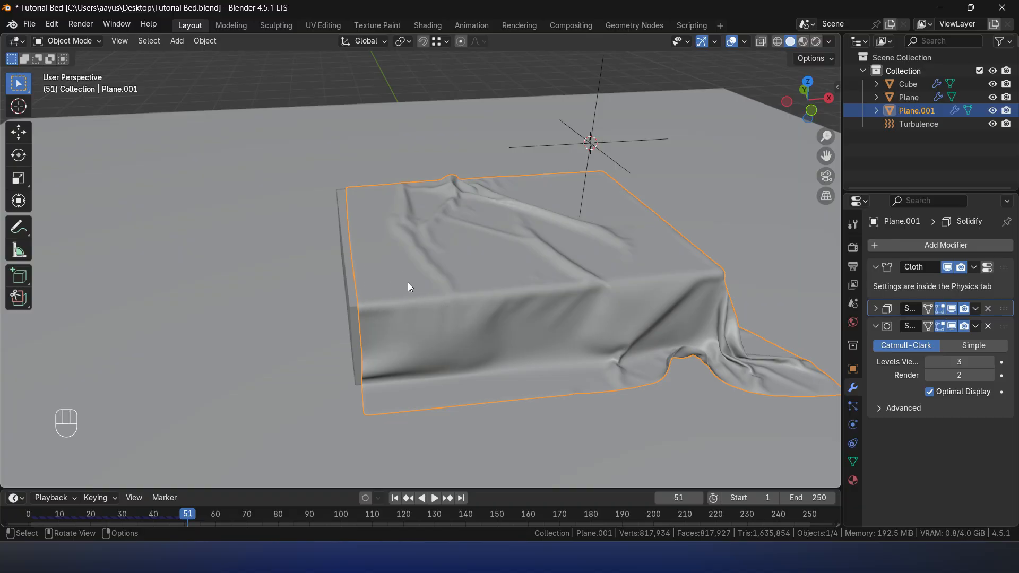
- Return to frame 1, enter Edit Mode on the raised sheet and select its entire edge on the negative X side
key("shift+Left")
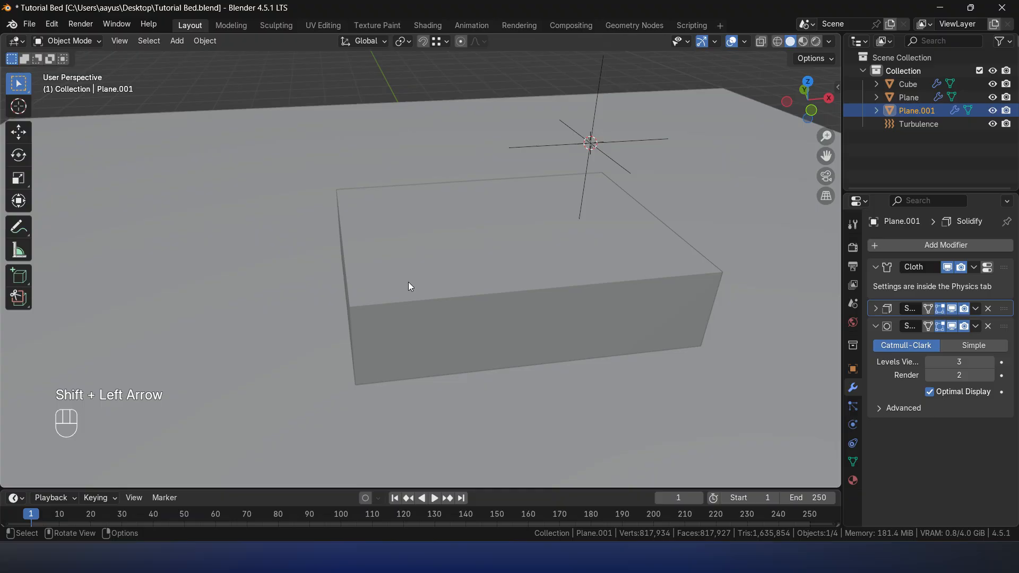
scroll(586, 228, "down", 5)
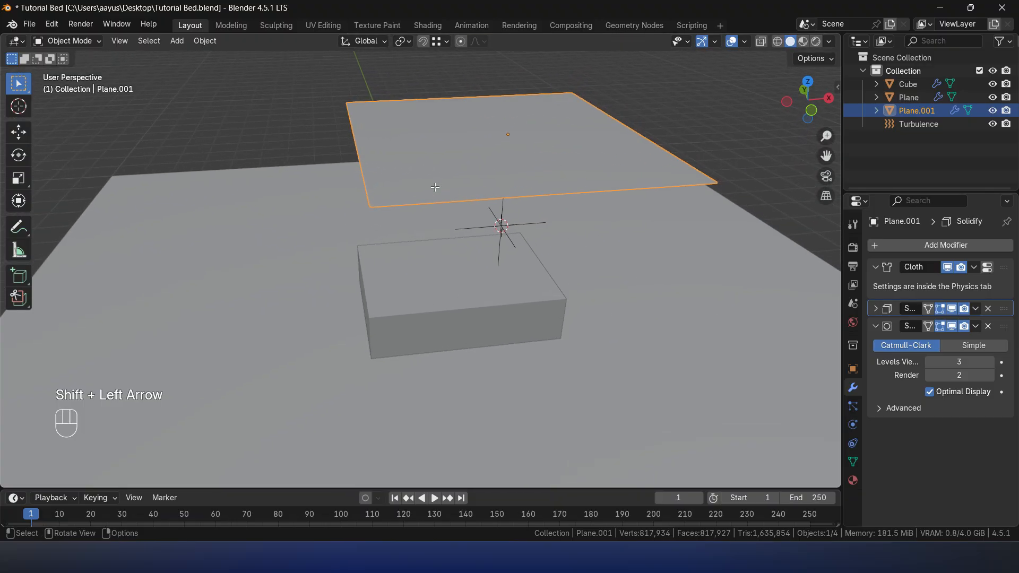
key("Tab")
scroll(466, 194, "up", 4)
middle_click_drag(466, 193, 480, 264, "shift")
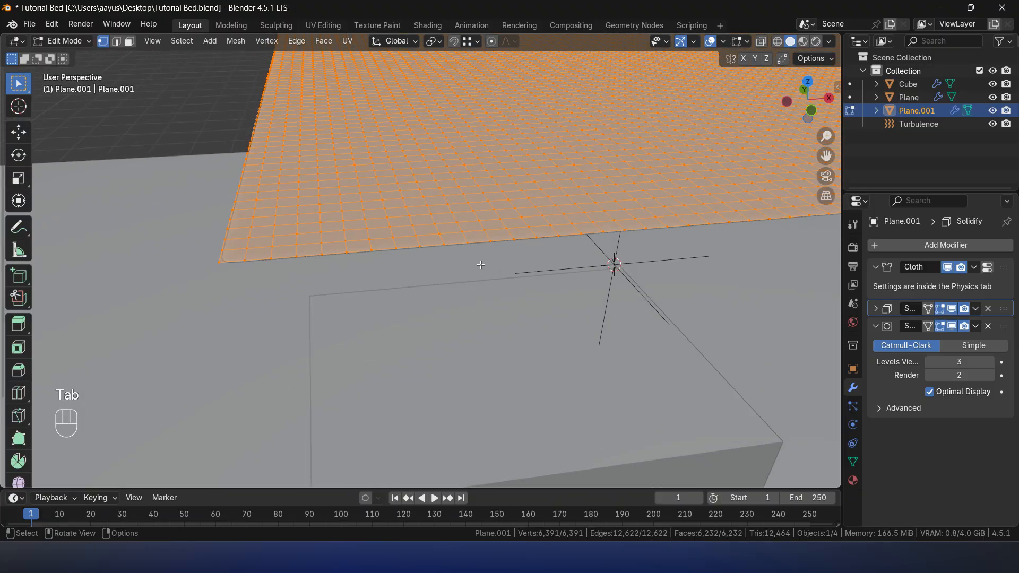
left_click(238, 183, "alt")
key("KP_Decimal")
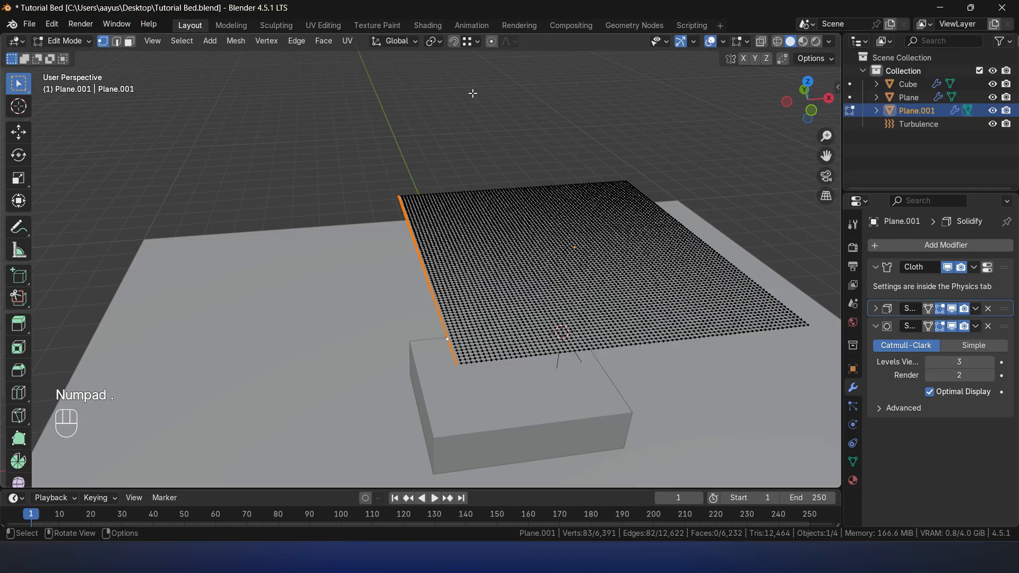
- Set the transform pivot point to Active Element and expand the edge selection seven rows into the sheet
left_click(436, 42)
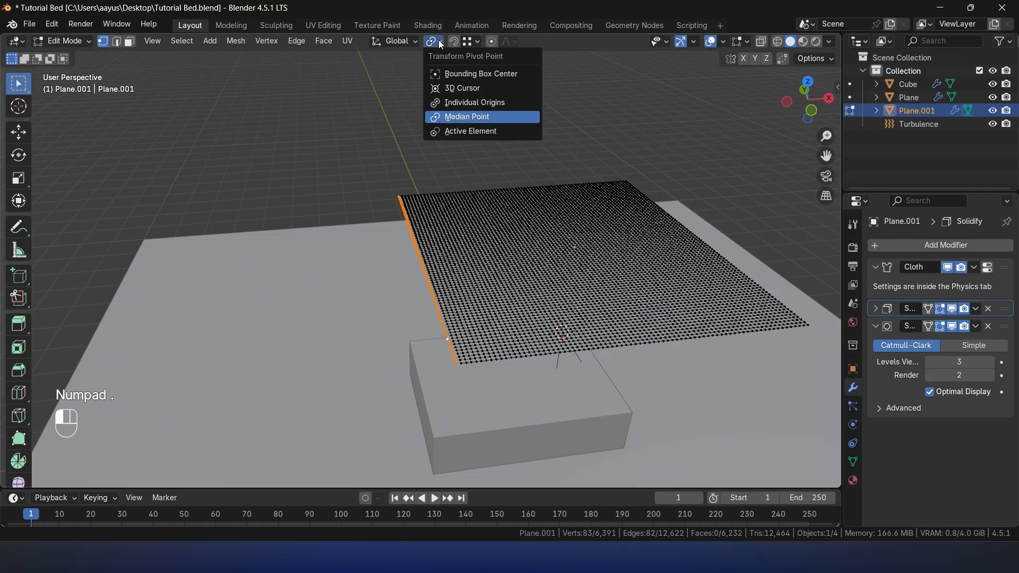
left_click(465, 133)
scroll(575, 298, "up", 3)
middle_click_drag(556, 301, 550, 263, "shift")
middle_click_drag(550, 263, 535, 255)
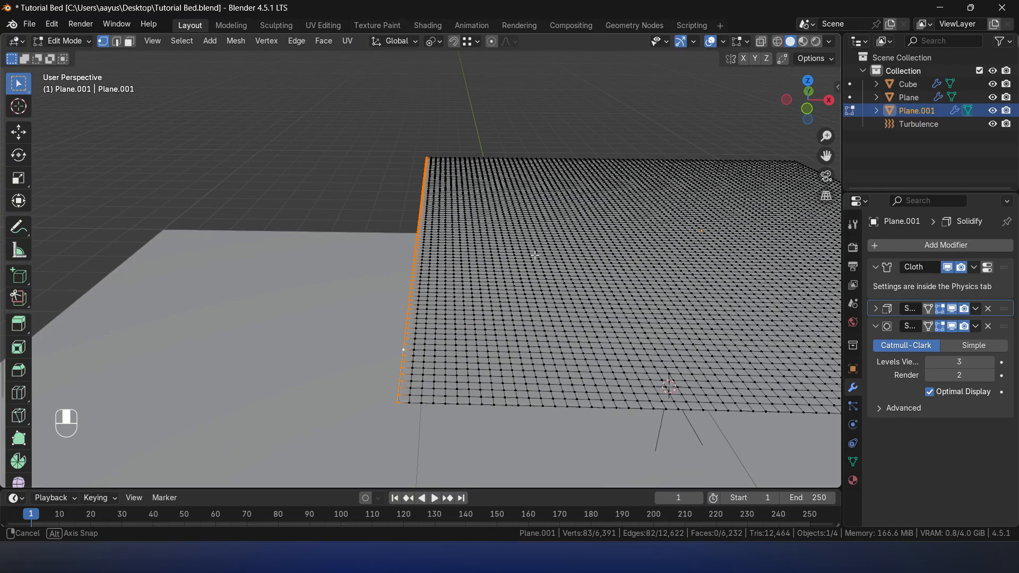
key("ctrl+KP_Add")
key("ctrl+KP_Add")
key("ctrl+KP_Add")
key("ctrl+KP_Add")
key("ctrl+KP_Add")
key("ctrl+KP_Add")
key("ctrl+KP_Add")
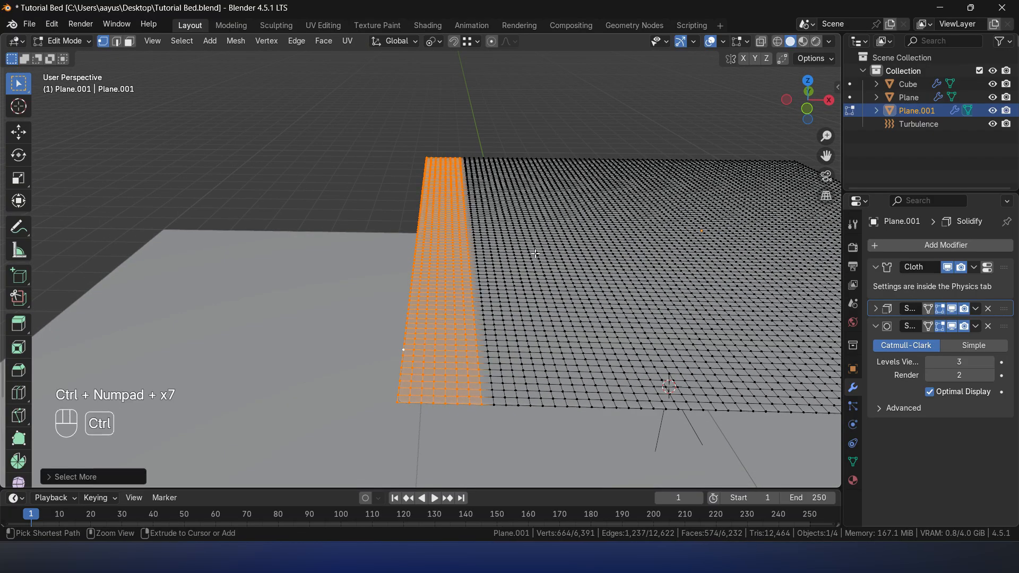
- Extend the edge selection to eleven vertex rows with the innermost row active, and rotate the strip 90° about the Y axis
key("ctrl+KP_Add")
key("ctrl+KP_Add")
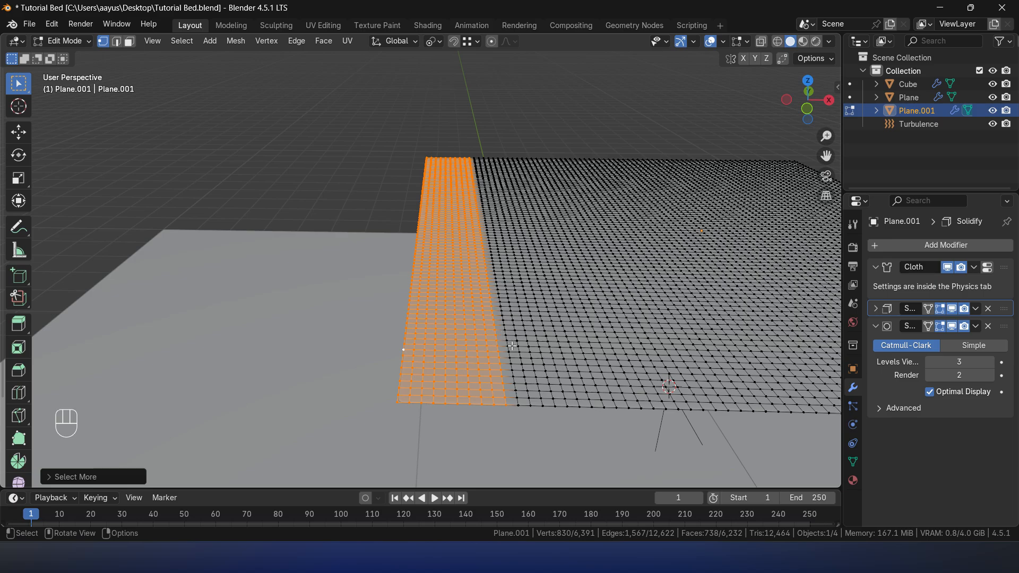
left_click(496, 273, "alt+shift")
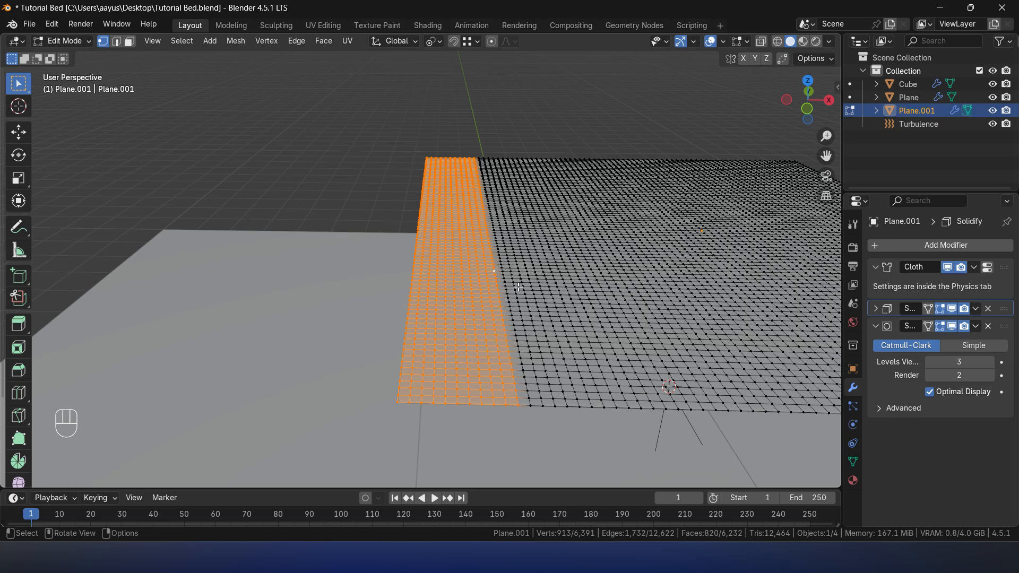
key("r")
key("y")
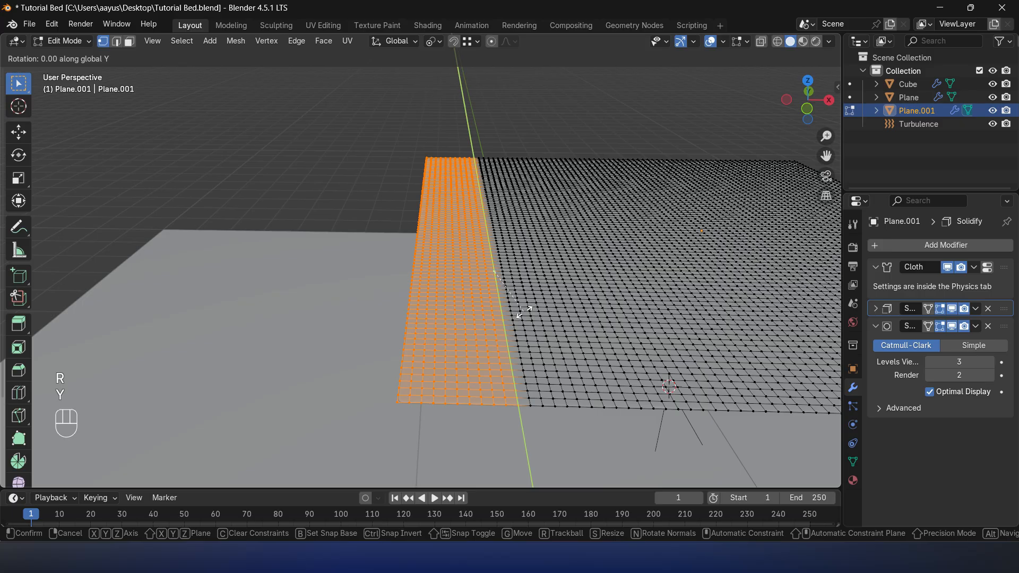
type("90")
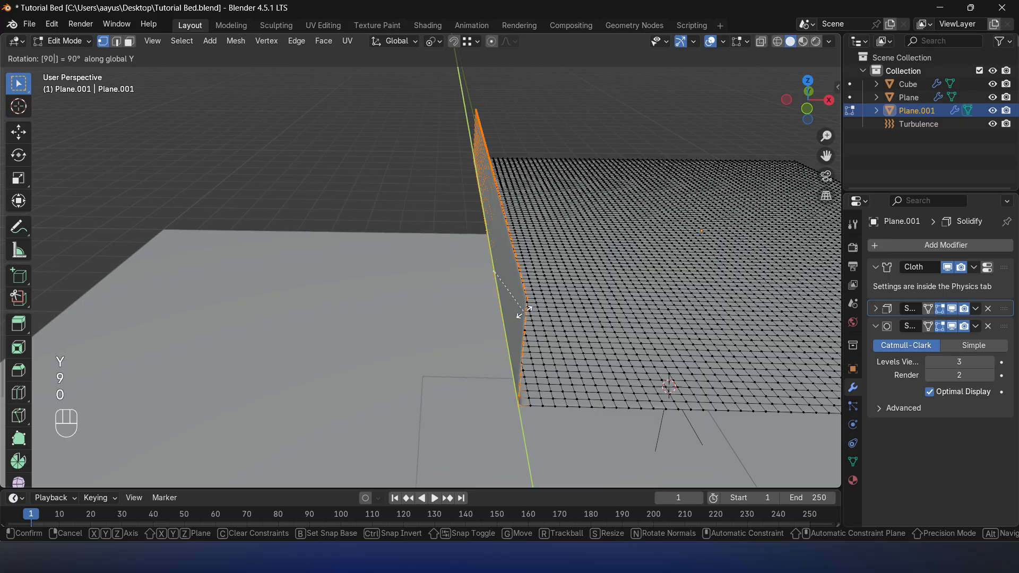
key("Return")
- Grow the selection six more rows into the sheet, make the innermost row active, and rotate everything another 90° about Y to form a fold
scroll(525, 313, "down", 4)
mouse_move(523, 311)
middle_mouse_down()
mouse_move(457, 280)
mouse_move(570, 321)
mouse_move(504, 282)
mouse_move(529, 295)
mouse_move(511, 313)
middle_mouse_up()
scroll(570, 321, "up", 3)
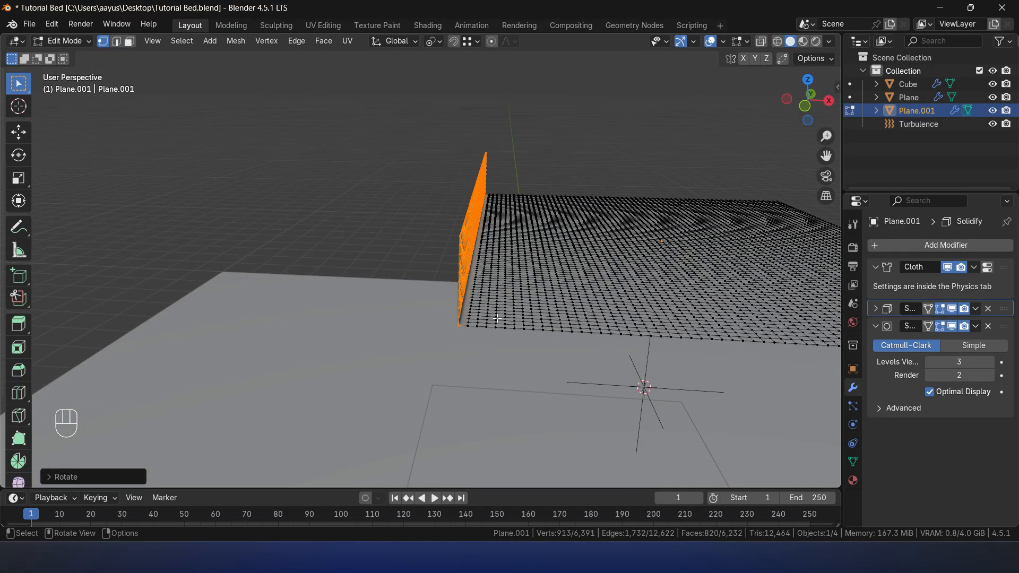
key("ctrl+KP_Add")
key("ctrl+KP_Add")
key("ctrl+KP_Add")
key("ctrl+KP_Add")
key("ctrl+KP_Add")
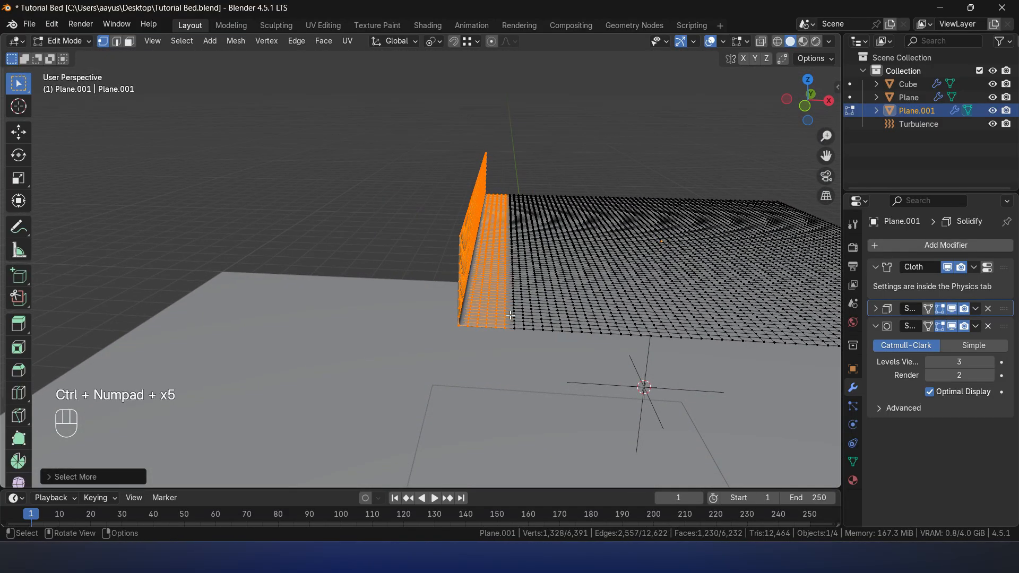
left_click(515, 280, "alt+shift")
scroll(527, 293, "up", 1)
middle_click_drag(527, 293, 524, 296)
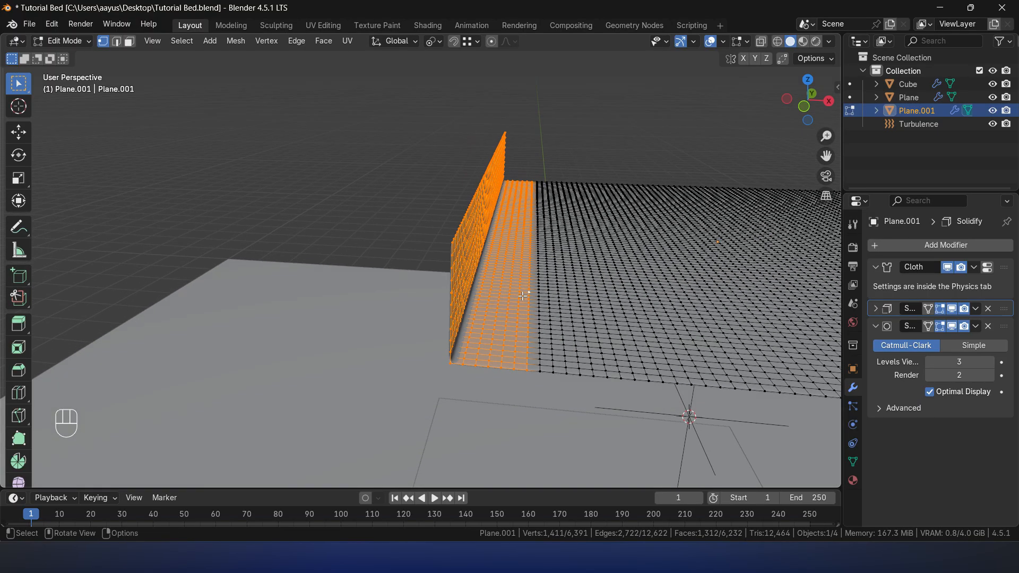
key("r")
key("y")
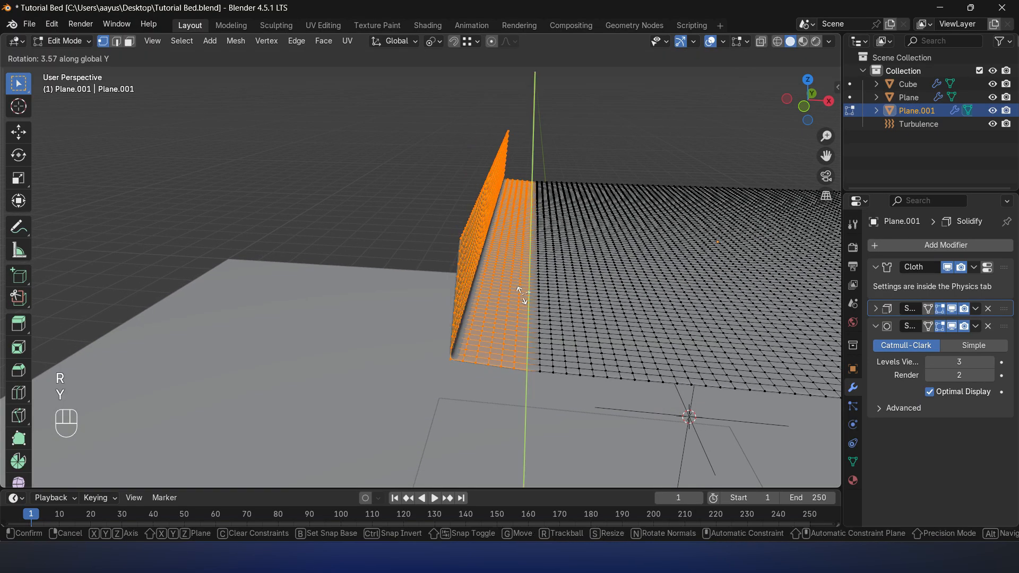
type("90")
left_click(522, 296)
- Leave Edit Mode and run the cloth simulation on the folded sheet up to frame 41, pausing at frame 29 to check it
middle_click_drag(607, 297, 480, 262)
scroll(565, 278, "down", 6)
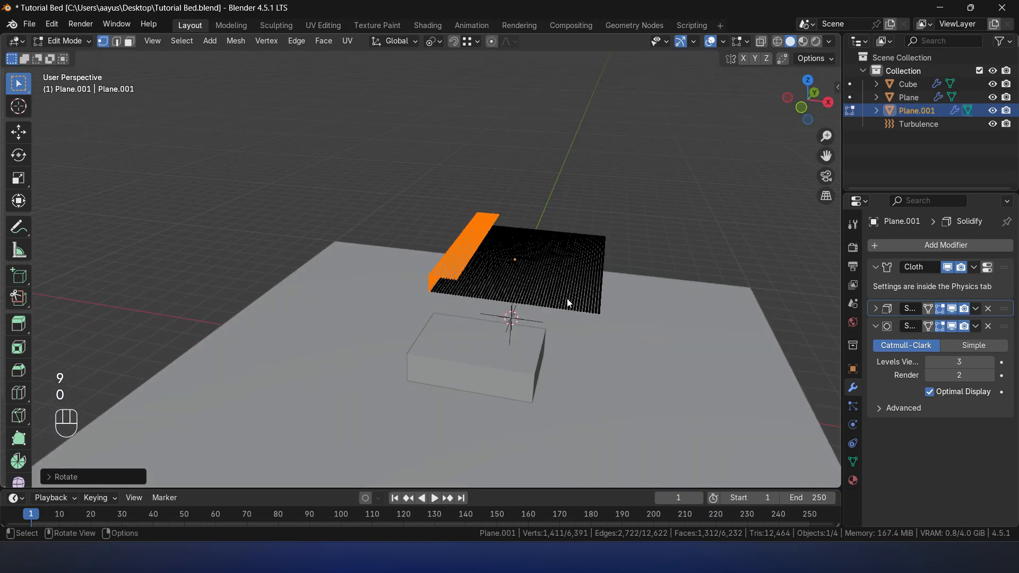
key("Tab")
left_click(623, 189)
scroll(621, 191, "up", 4)
middle_click_drag(620, 193, 576, 232)
key("space")
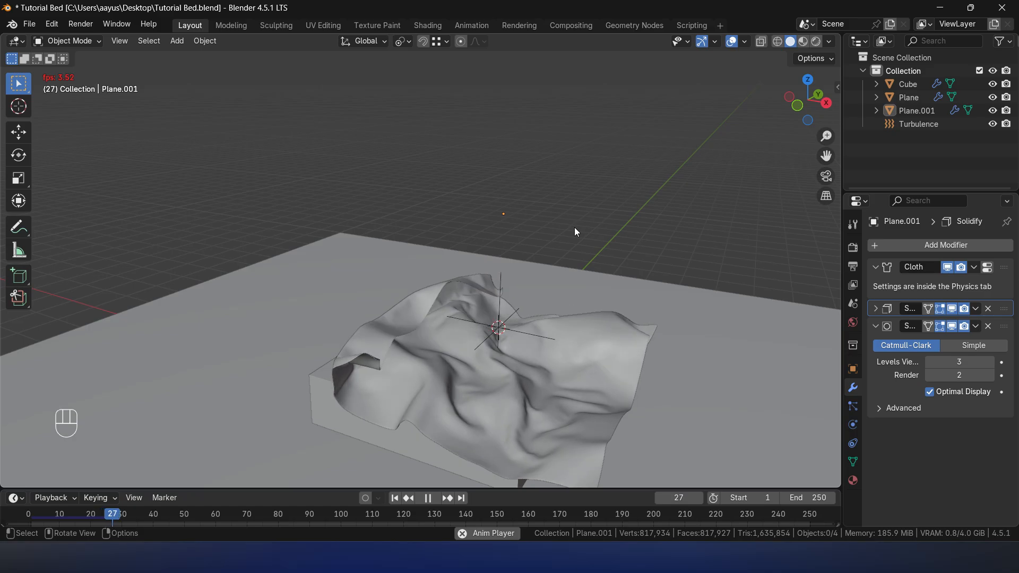
key("space")
middle_click_drag(425, 345, 454, 241)
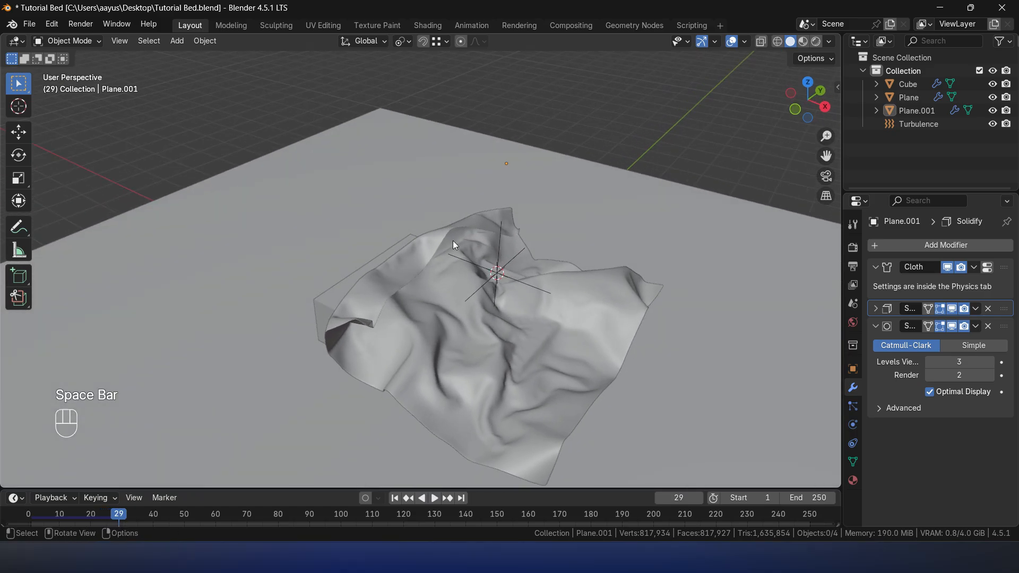
key("space")
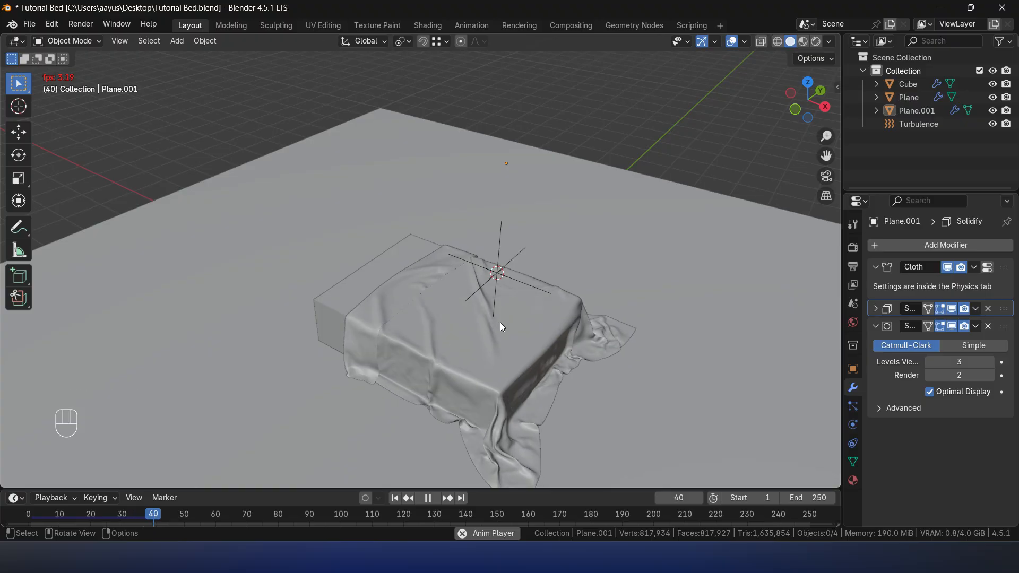
key("space")
- Examine the folded drape's sides and corners up close, and run the simulation on to frame 50
middle_click_drag(501, 323, 400, 323)
middle_click_drag(415, 416, 558, 385)
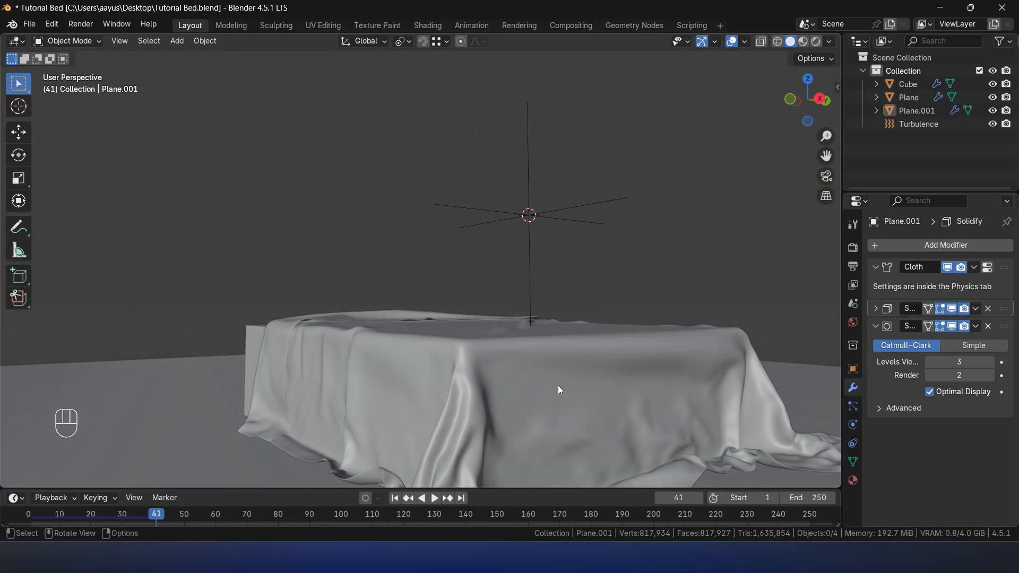
scroll(555, 384, "down", 3)
middle_click_drag(518, 342, 486, 287, "shift")
middle_click_drag(486, 286, 510, 330)
key("space")
key("space")
key("space")
key("space")
key("space")
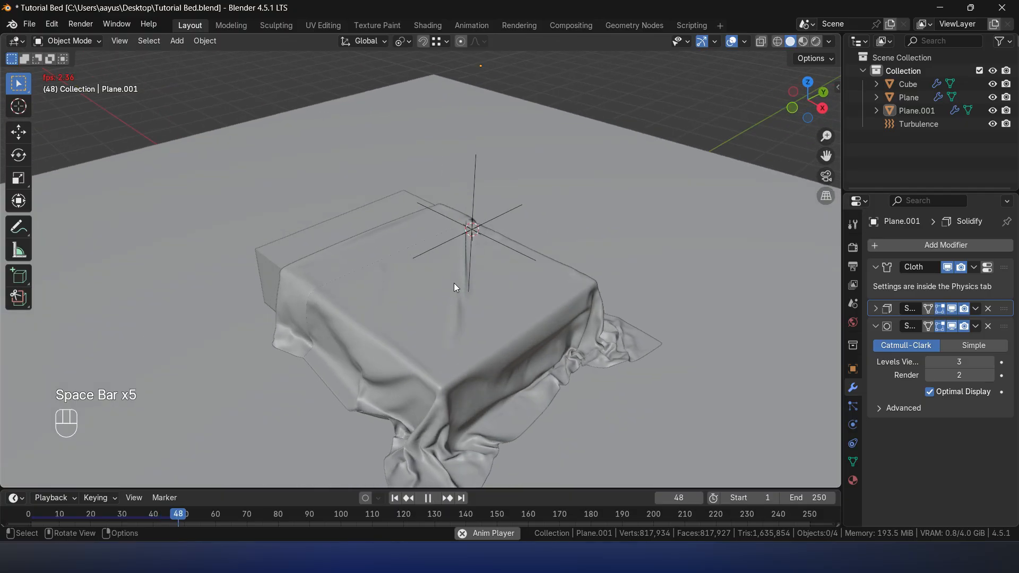
key("space")
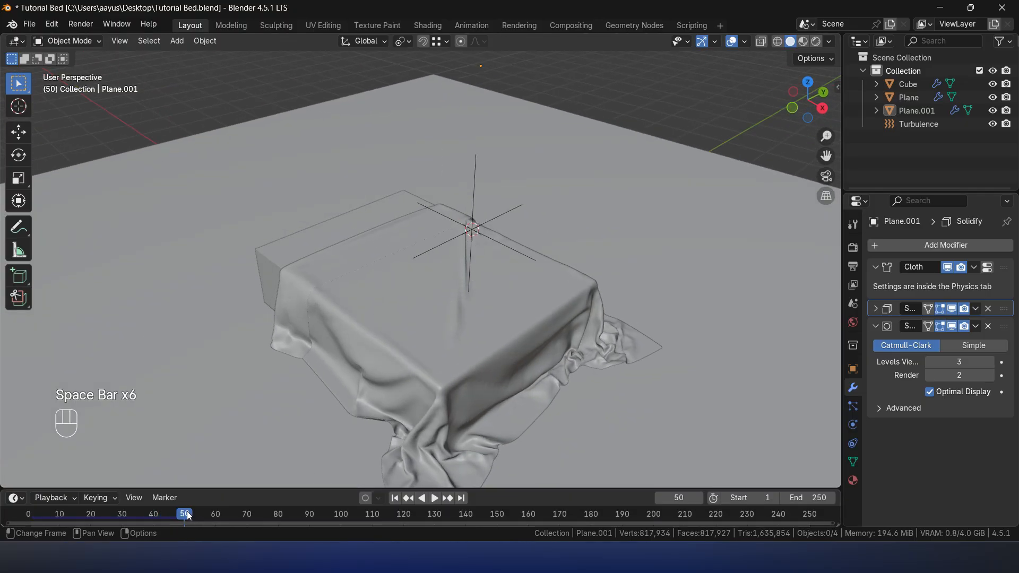
- Return to frame 40, select the draped sheet and inspect its folded edge, top wrinkles and hanging corners
left_click_drag(179, 512, 154, 514)
middle_click_drag(503, 335, 580, 372)
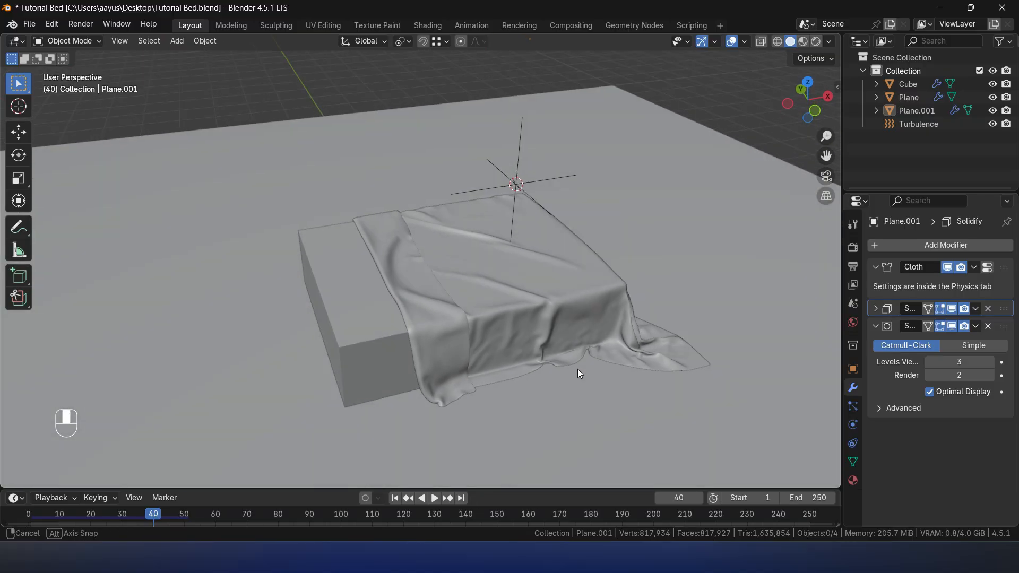
left_click(490, 344)
middle_click_drag(490, 344, 520, 286)
scroll(508, 340, "up", 4)
middle_click_drag(520, 287, 540, 277)
scroll(530, 252, "down", 2)
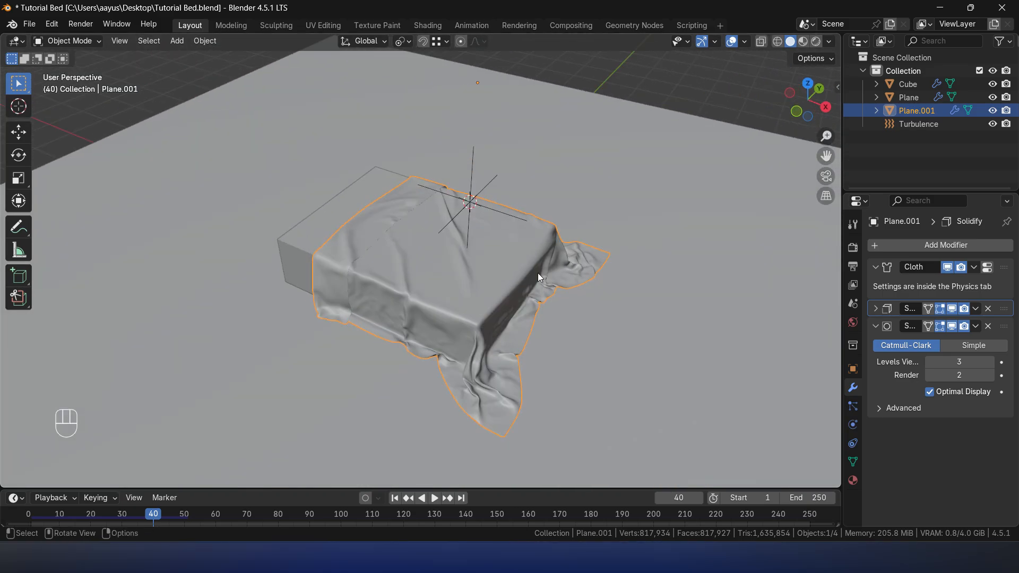
scroll(538, 273, "down", 3)
scroll(537, 273, "up", 4)
middle_click_drag(573, 265, 572, 285, "shift")
middle_click_drag(571, 285, 493, 279)
mouse_move(553, 202)
middle_mouse_down()
mouse_move(639, 174)
mouse_move(558, 189)
middle_mouse_up()
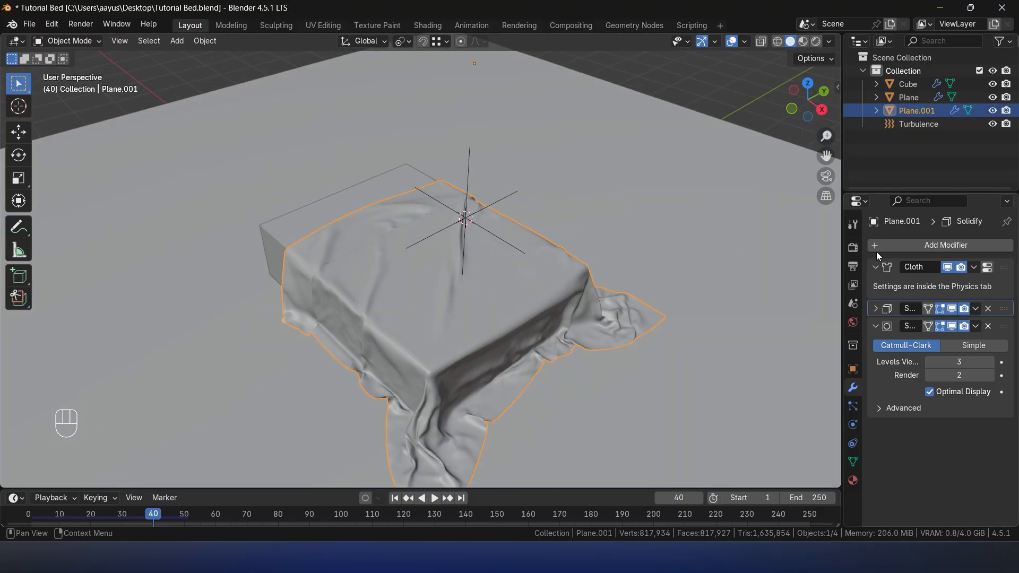
- Apply the sheet's Cloth modifier and delete the Turbulence force field
left_click(973, 268)
left_click(931, 284)
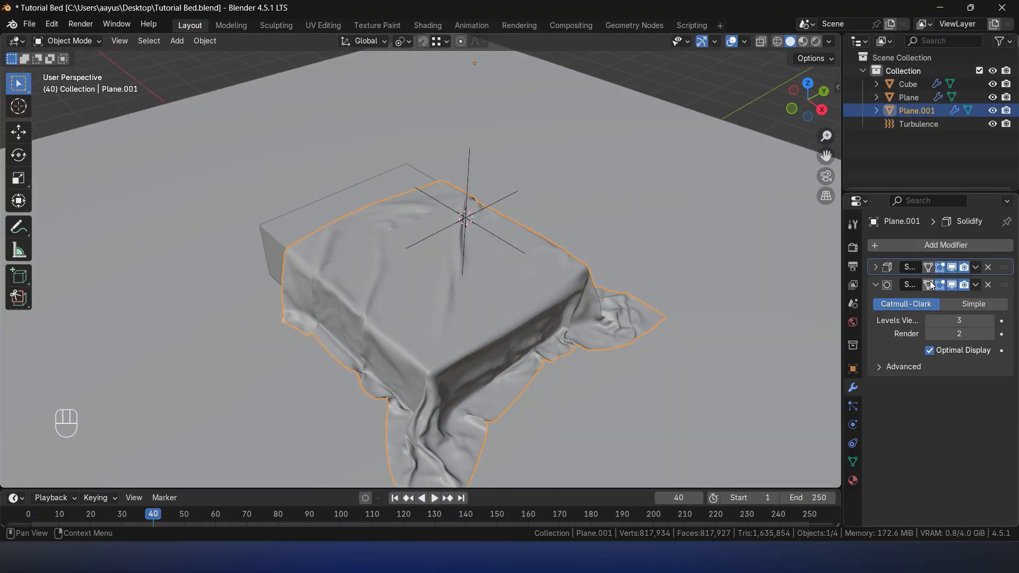
left_click(717, 90)
left_click(930, 110)
left_click(468, 170)
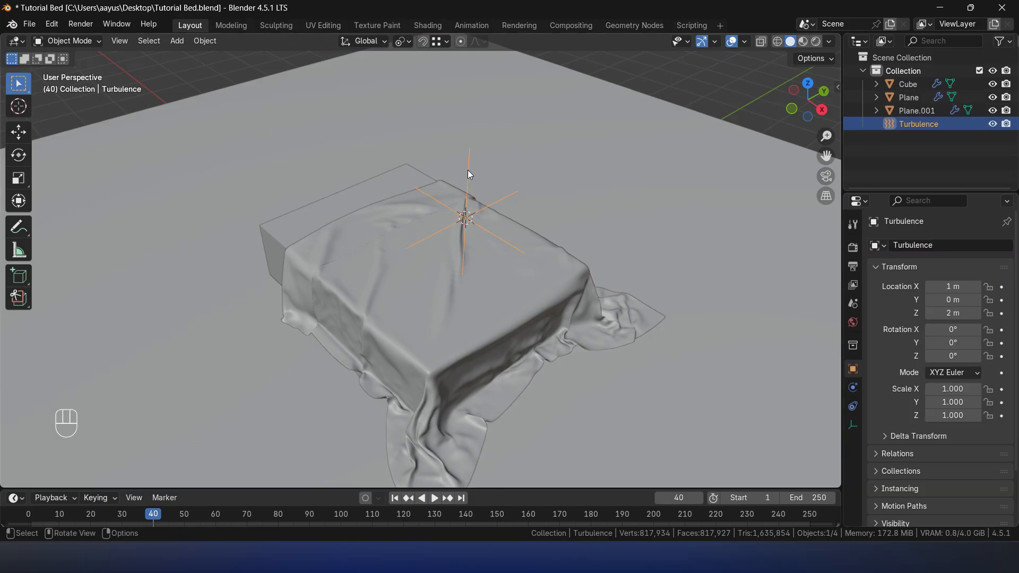
key("x")
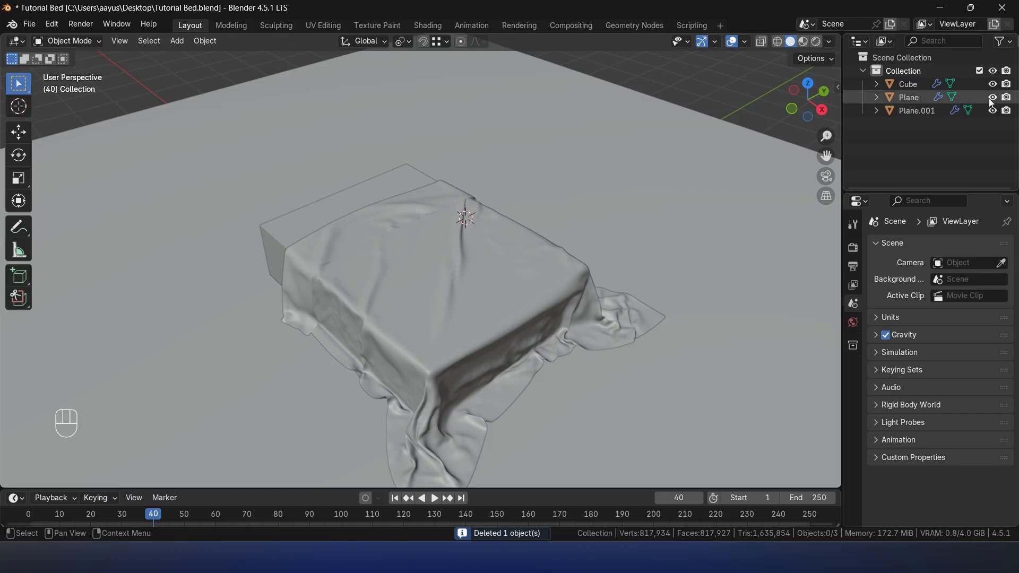
- Hide the draped sheet and snap the 3D cursor to the top edge at the head end of the bed's cube
left_click(529, 260)
key("h")
left_click(378, 219)
key("Tab")
key("2")
left_click(344, 199)
key("KP_Decimal")
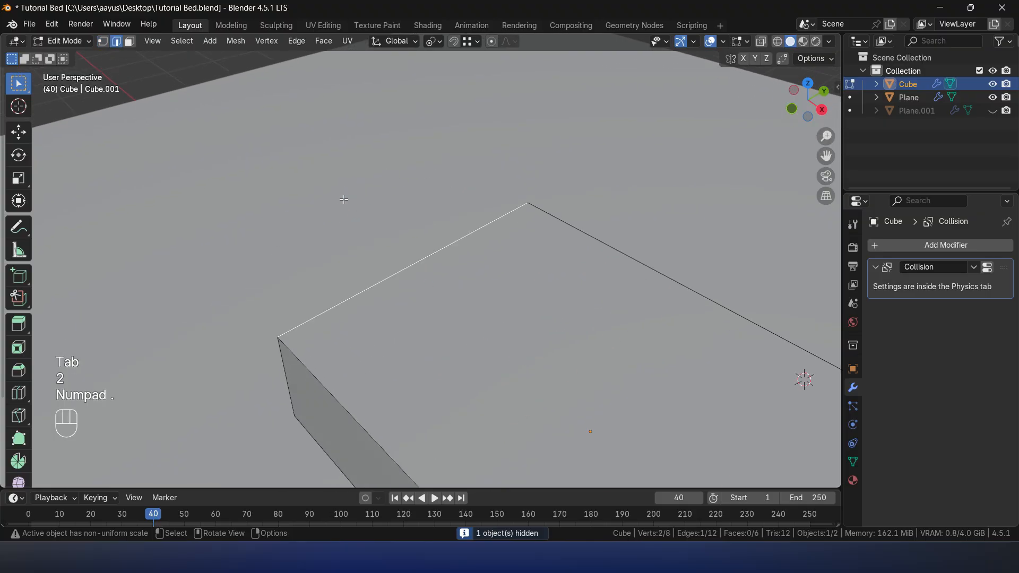
key("shift+s")
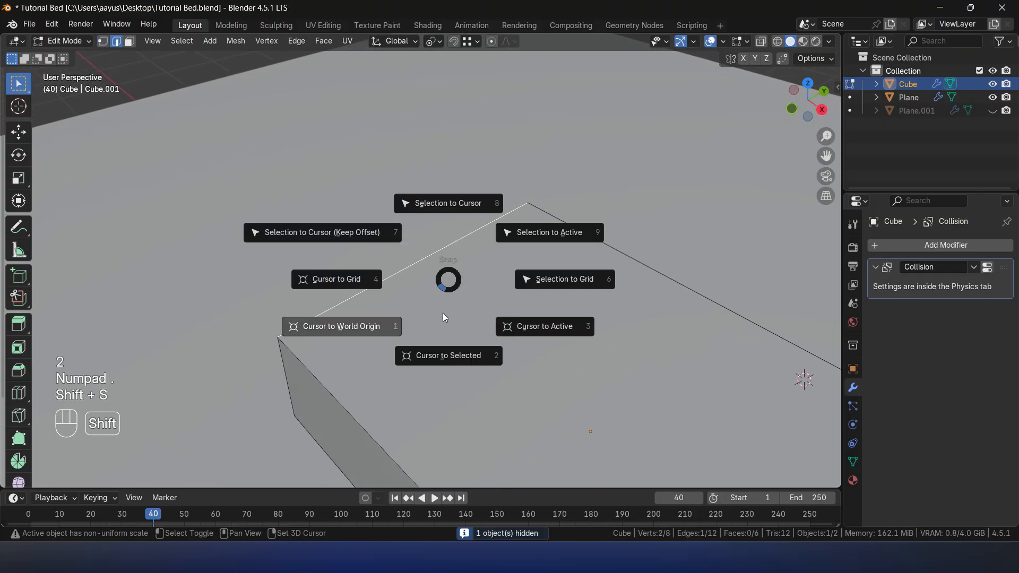
left_click(448, 342)
key("Tab")
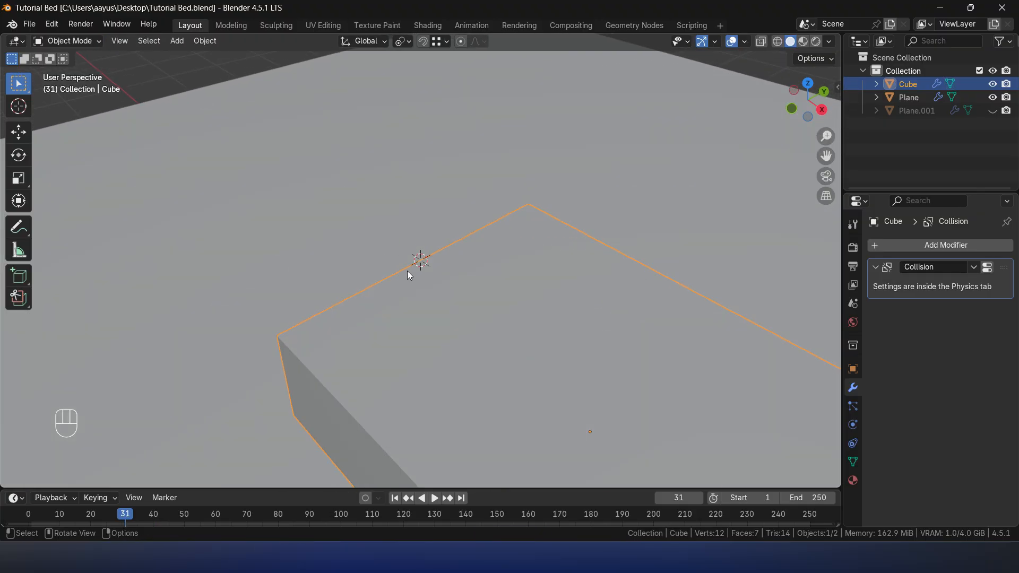
- Add a cube at the 3D cursor and scale it to 0.4 along X and 0.6 along Y
key("shift+a")
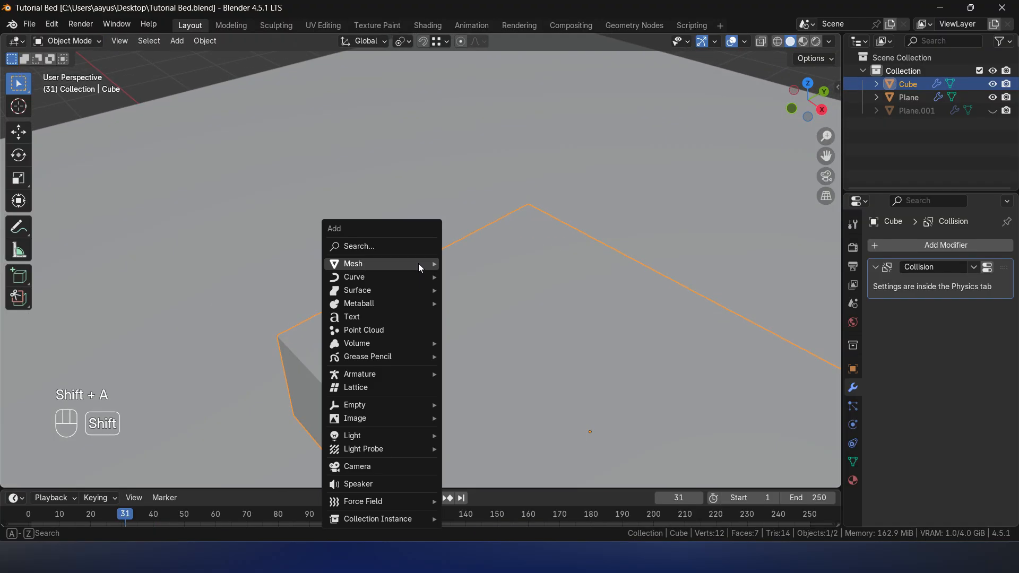
mouse_move(418, 264)
left_click(458, 275)
type("s")
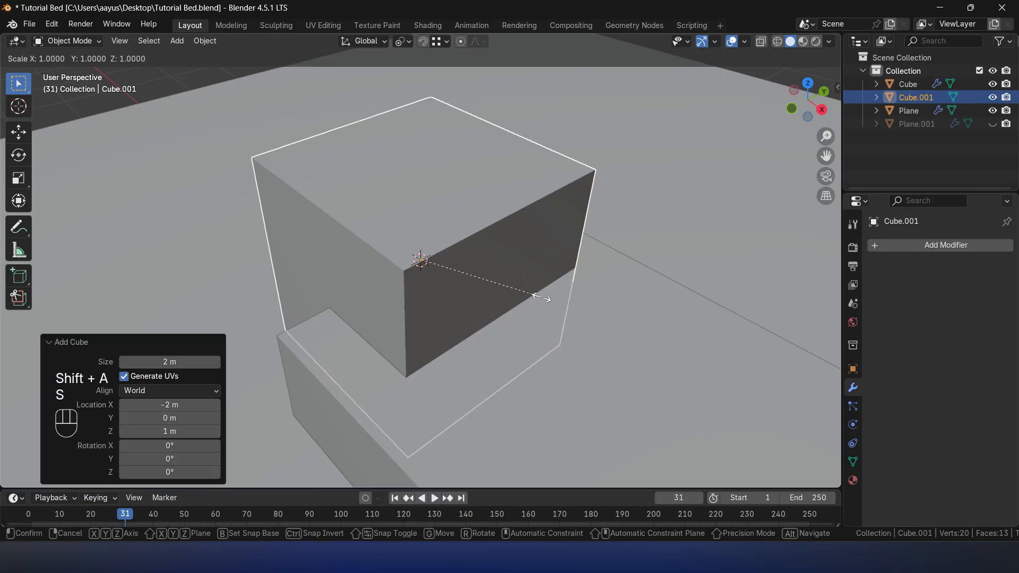
type("x0.4")
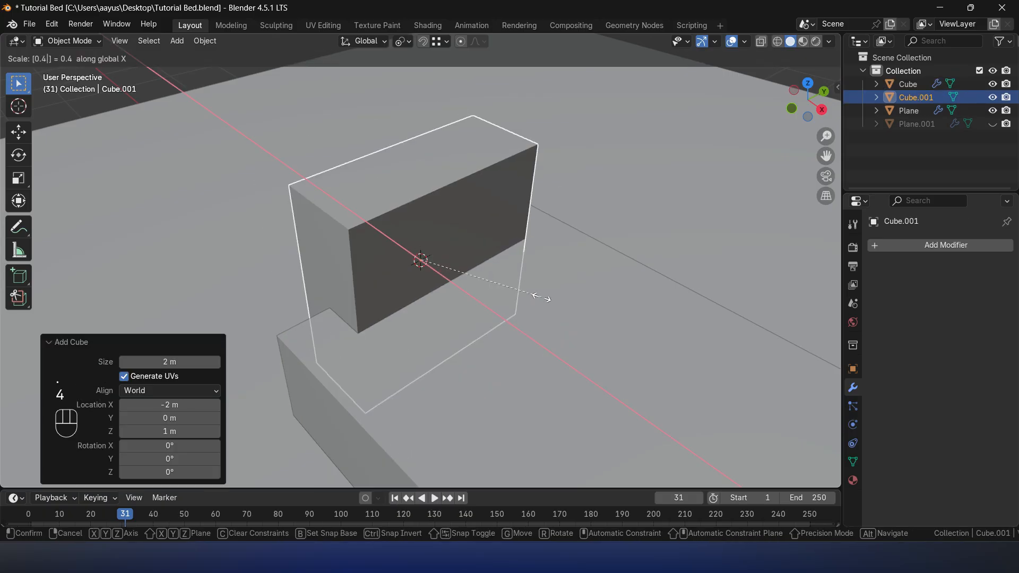
key("Return")
type("s")
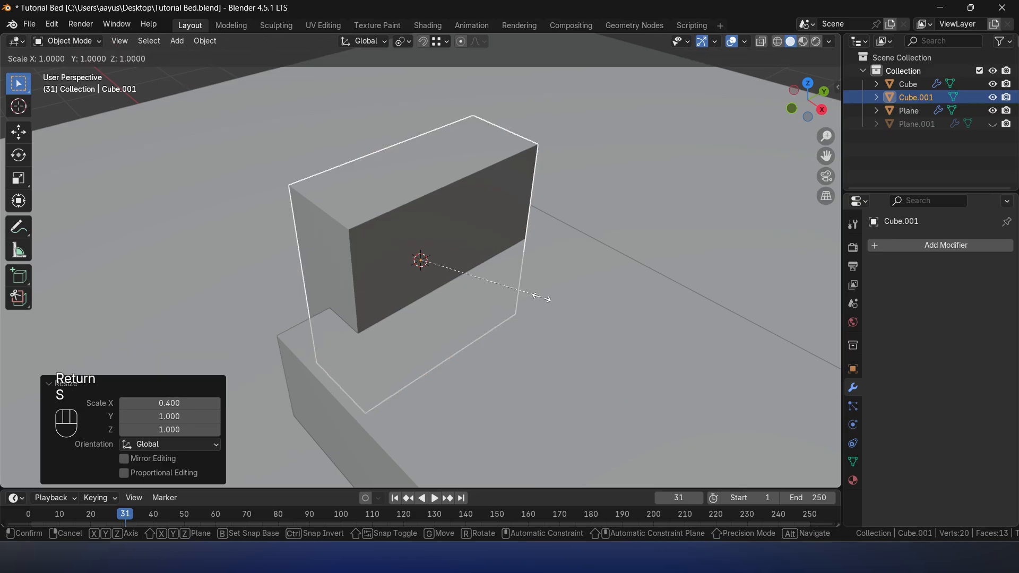
type("0.6y")
key("Return")
- Flatten the new cube to 0.01 along Z and raise it 1 m above the bed
type("sz")
type("0.01")
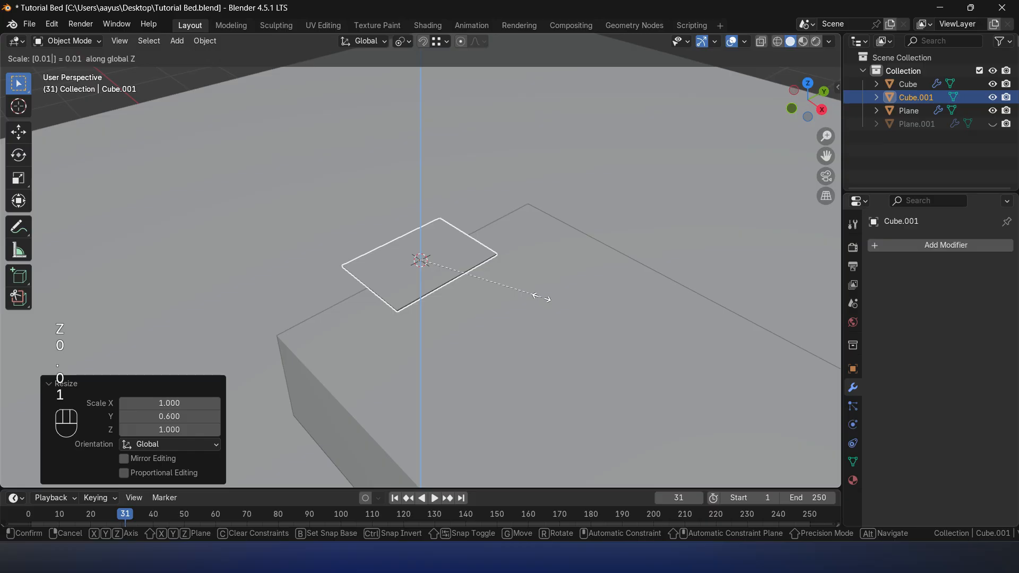
key("Return")
key("g")
key("z")
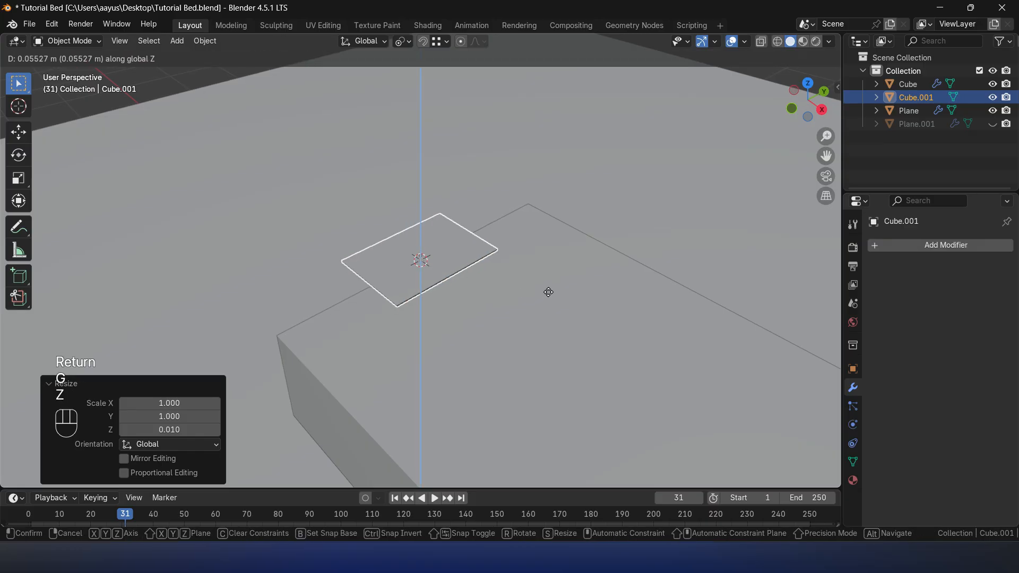
type("1")
key("Return")
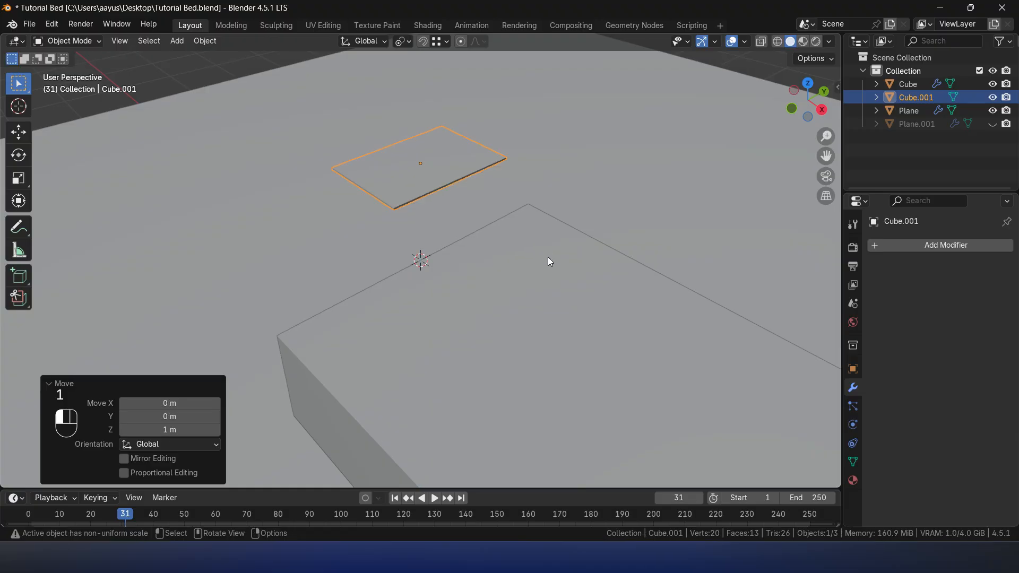
- Subdivide the thin slab with 40 centred loop cuts along its length and 25 along its width
key("KP_Decimal")
key("Tab")
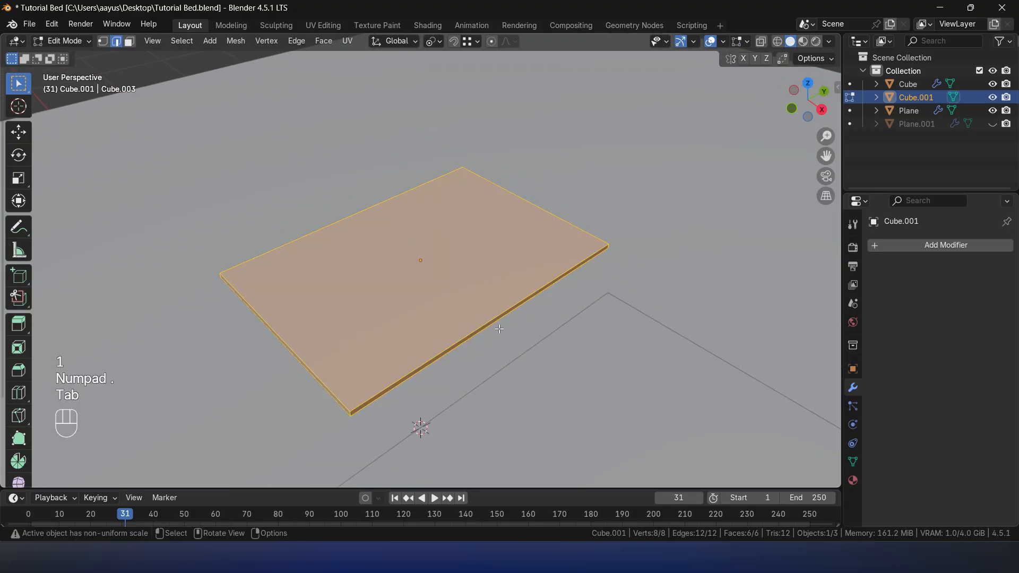
key("ctrl+r")
scroll(474, 328, "up", 16)
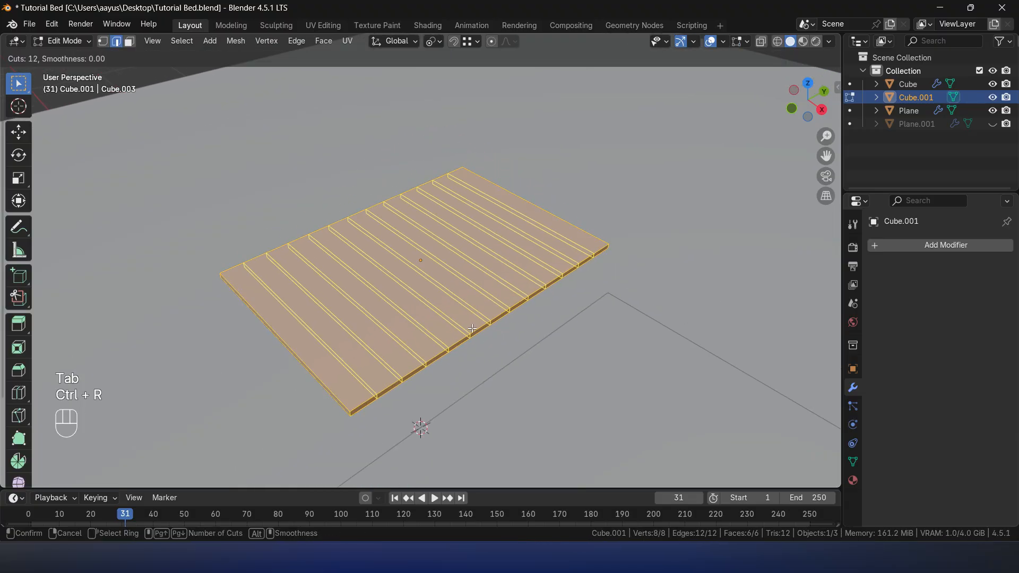
scroll(474, 328, "up", 10)
type("40")
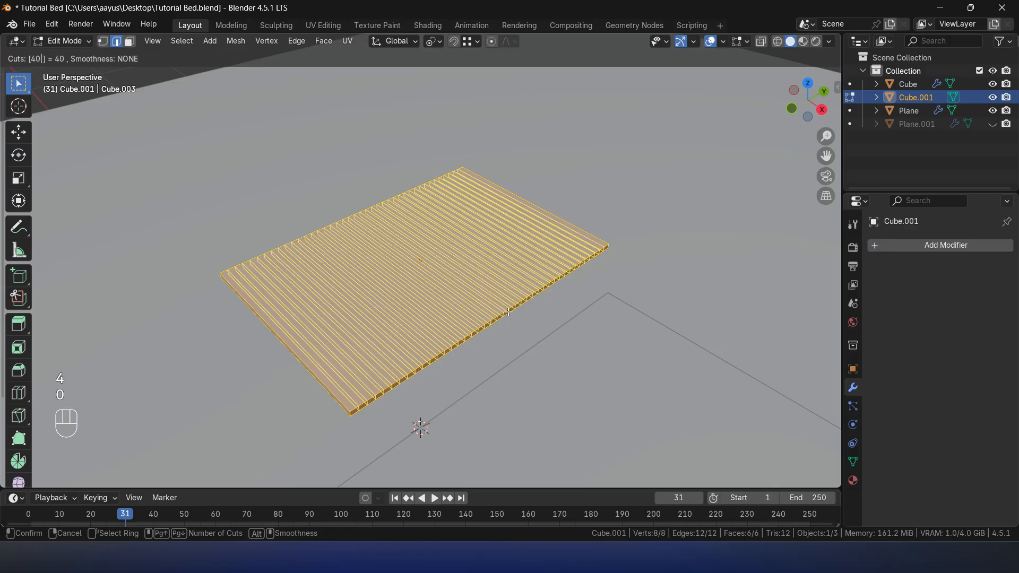
left_click(508, 313)
right_click(507, 314)
key("ctrl+r")
type("25")
left_click(330, 371)
right_click(332, 371)
- Apply the slab's scale in Object Mode and return to Edit Mode
key("Tab")
key("ctrl+a")
left_click(503, 308)
key("Tab")
- Add one centred loop cut around the slab's side edges, scale it outward to about 1.037 with Z locked, and return to Object Mode
middle_click_drag(441, 348, 443, 415)
key("ctrl+r")
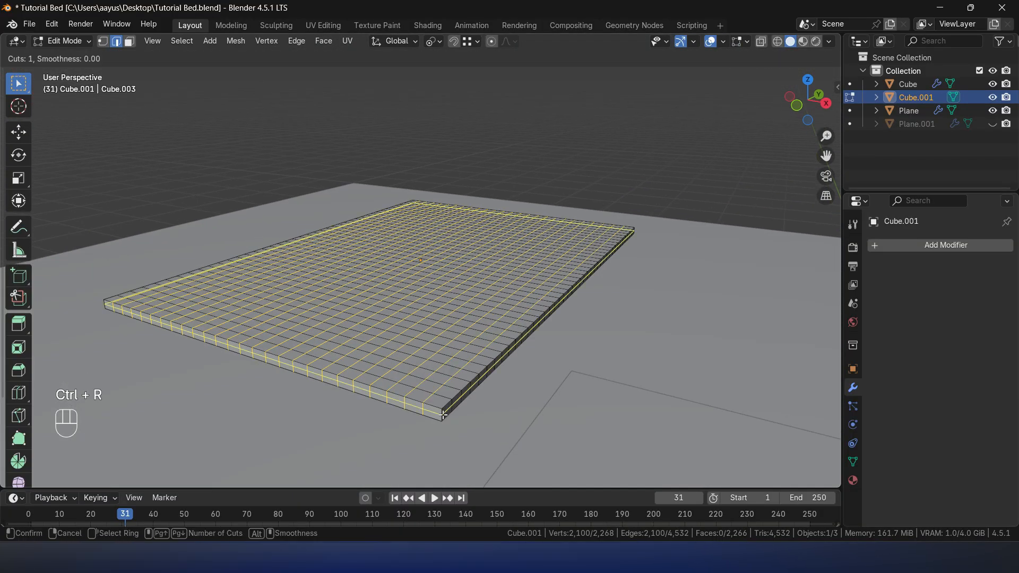
left_click(443, 415)
right_click(443, 415)
key("s")
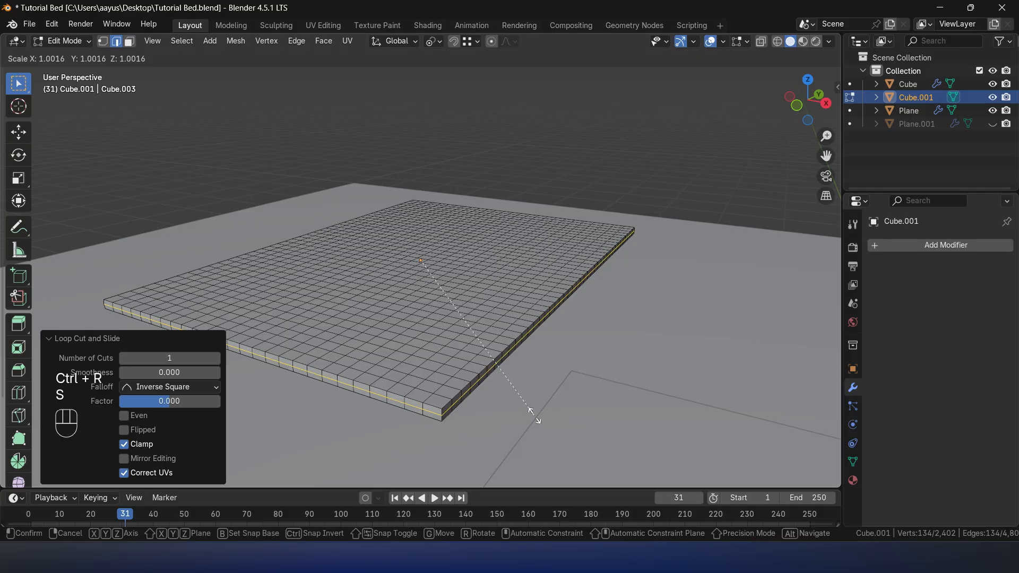
key("shift+z")
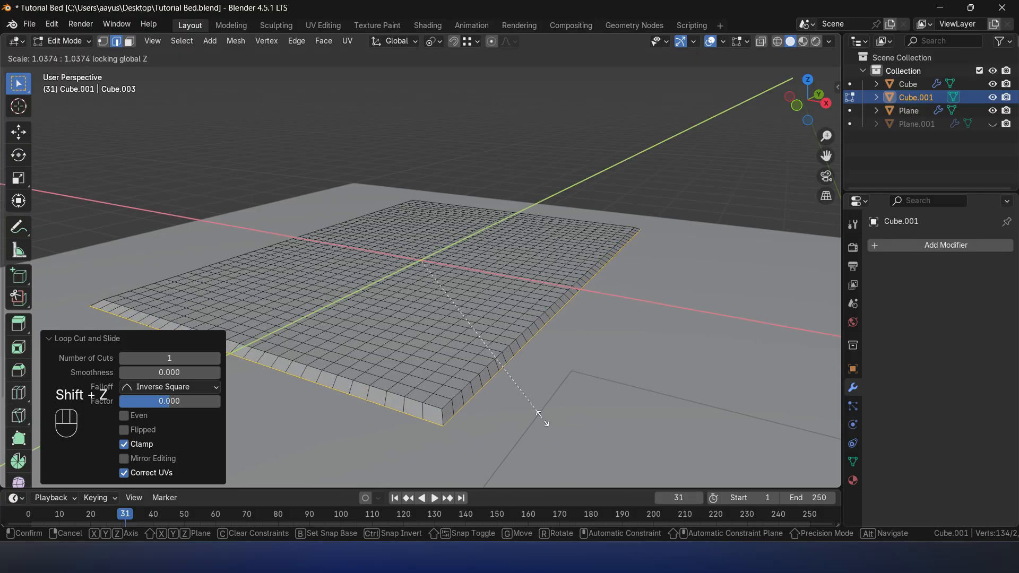
left_click(539, 414)
middle_click_drag(546, 416, 483, 371)
key("Tab")
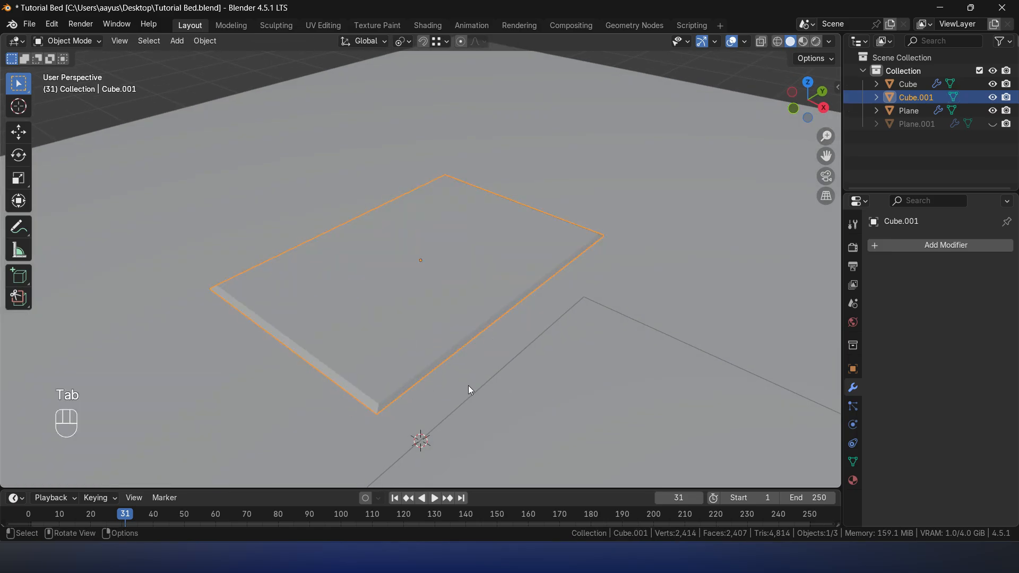
- Give the slab Cloth physics and return the timeline to the first frame
scroll(582, 300, "down", 5)
middle_click_drag(546, 306, 610, 323)
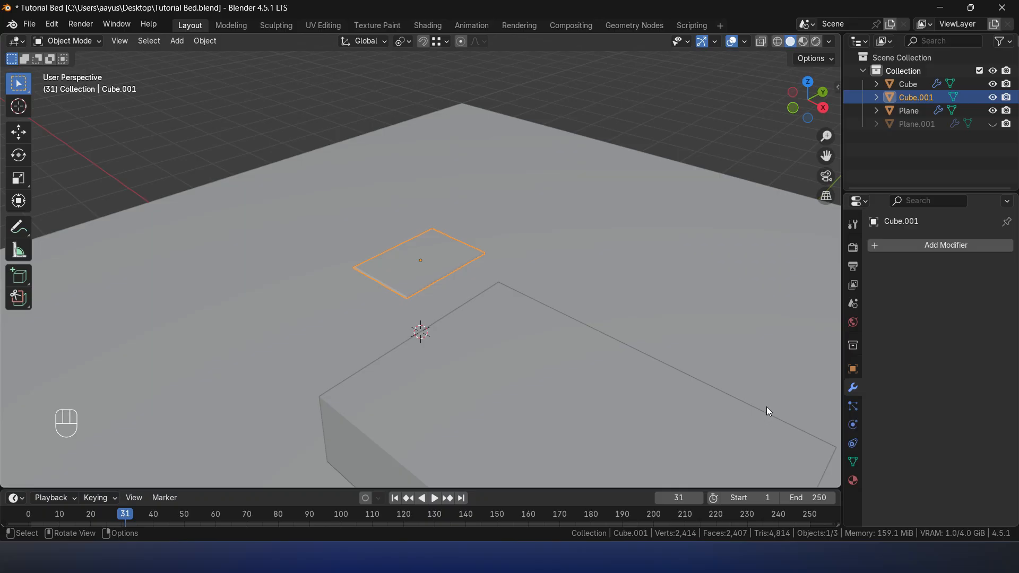
left_click(854, 426)
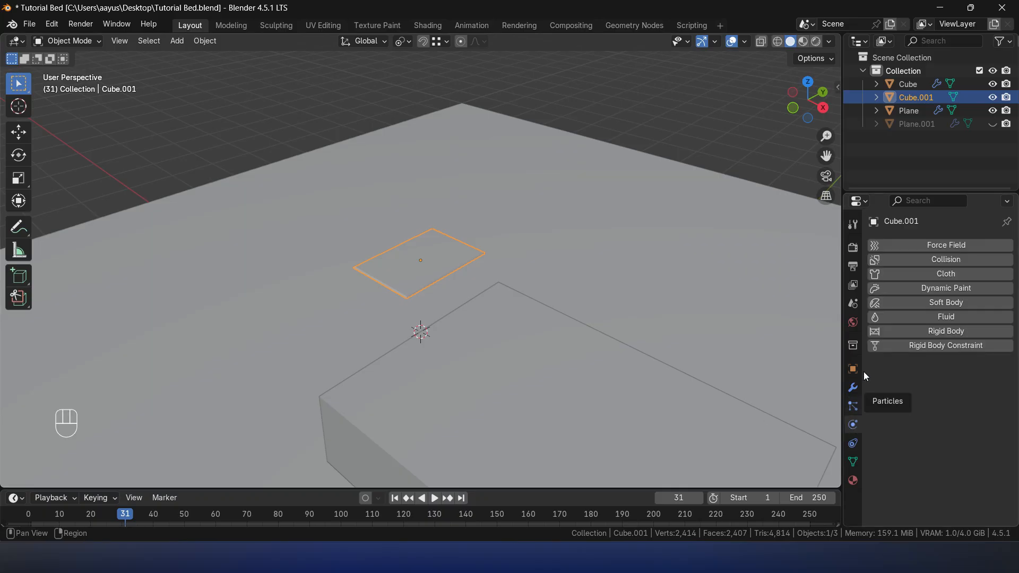
left_click(945, 275)
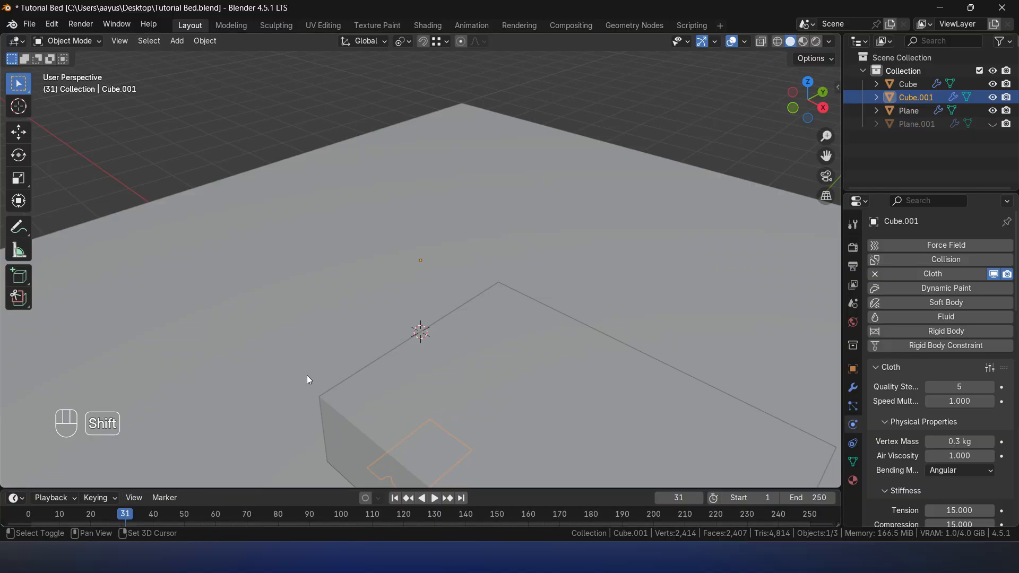
key("shift+Left")
- Set the slab's cloth Quality Steps to 10
scroll(902, 409, "down", 10)
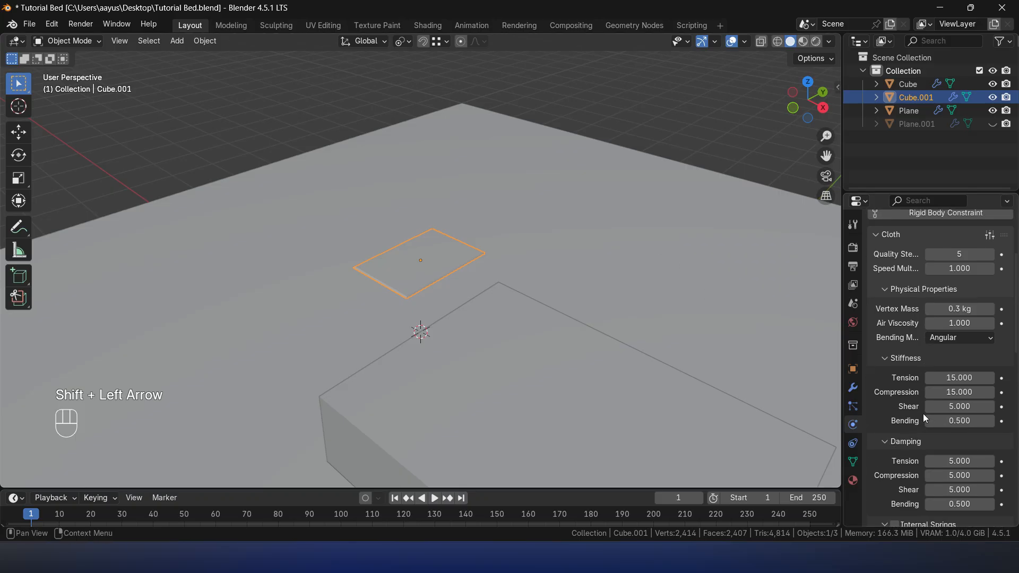
scroll(921, 402, "down", 4)
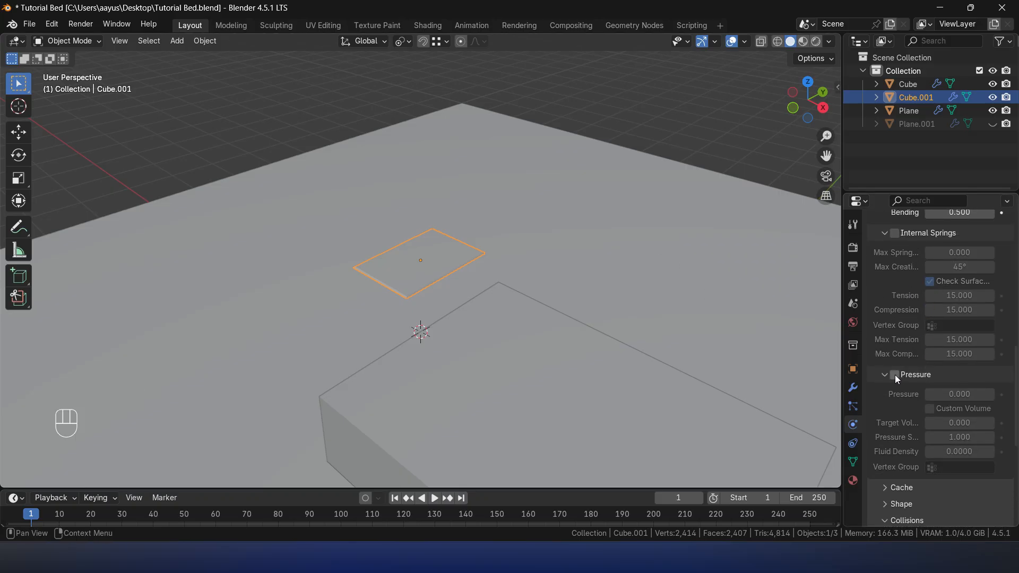
scroll(903, 379, "up", 12)
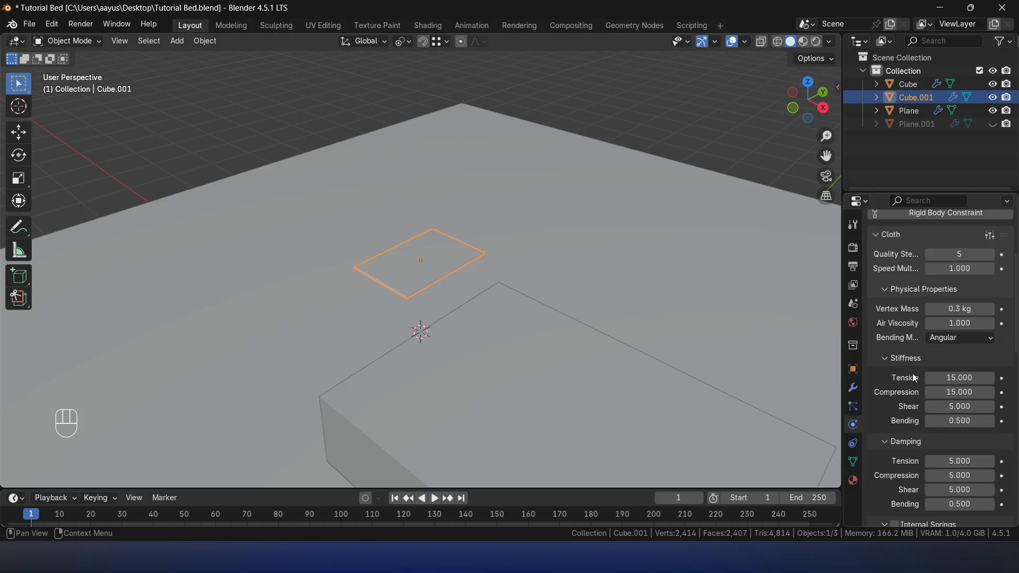
scroll(916, 378, "up", 3)
left_click(959, 307)
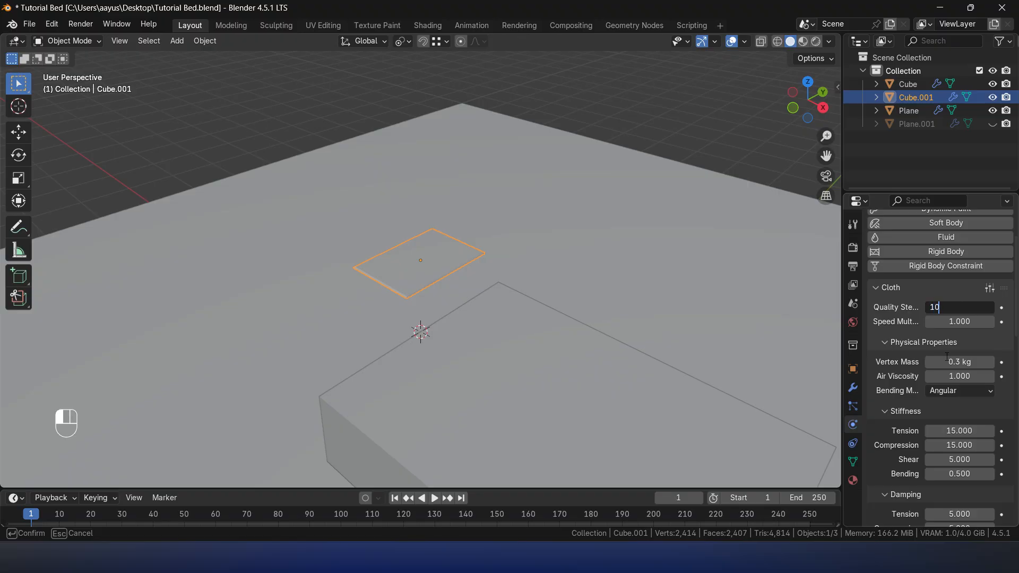
- Enable Pressure in the slab's cloth settings and set it to 60
scroll(950, 340, "down", 15)
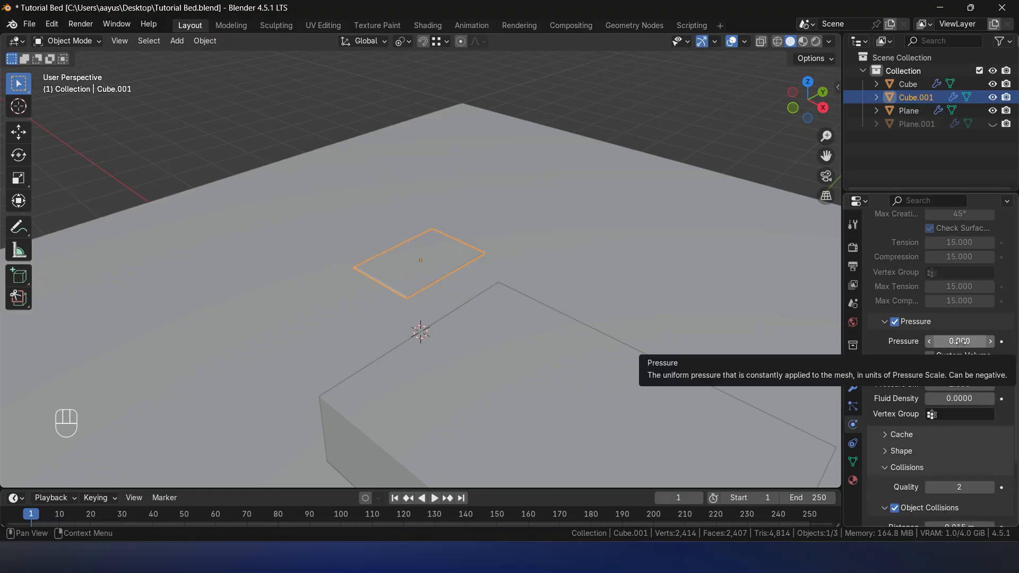
scroll(956, 371, "down", 4)
scroll(914, 393, "up", 4)
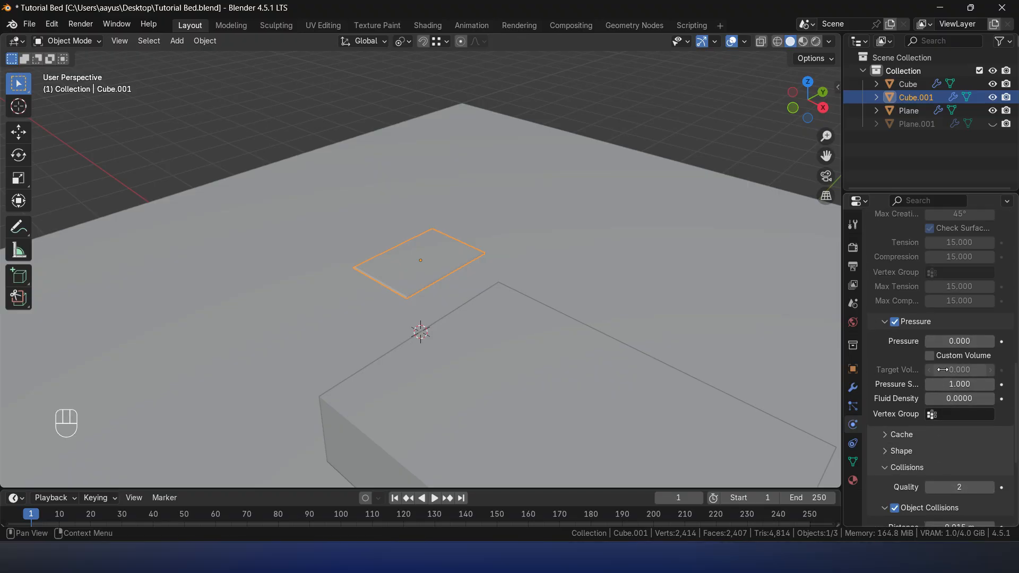
left_click(958, 345)
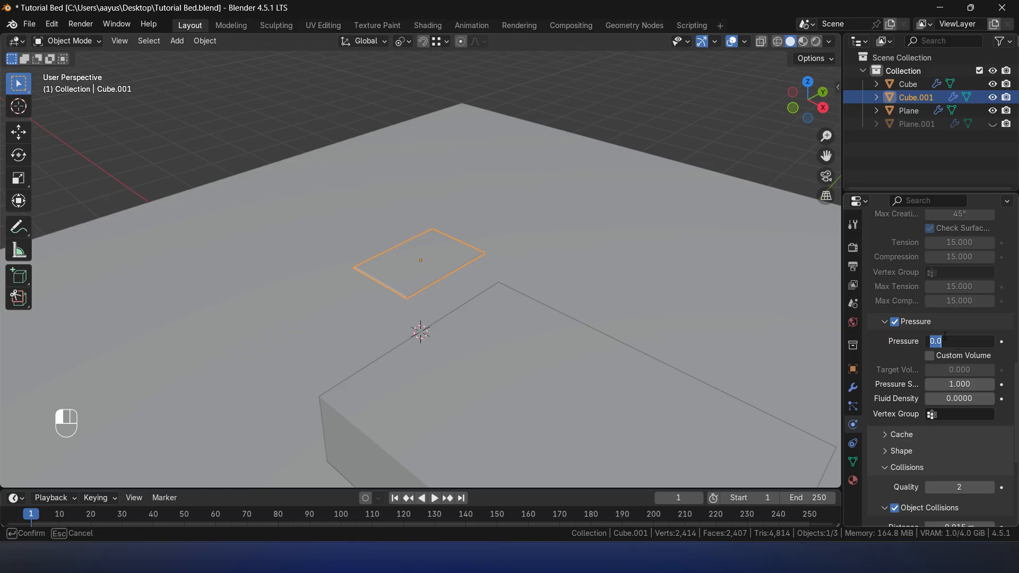
key("Return")
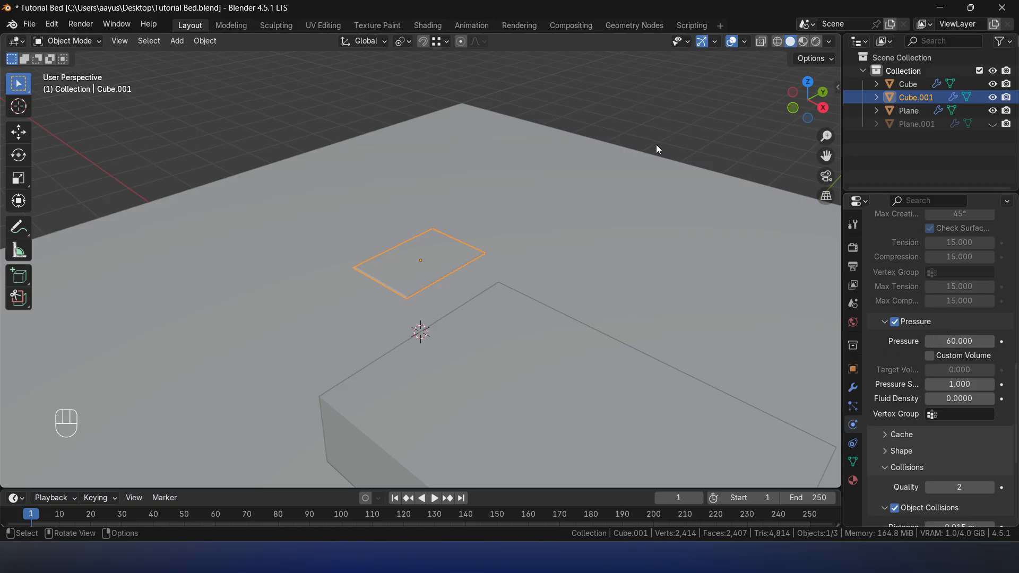
- Play the cloth simulation to check how the pillow inflates, inspect it from above, and return to the first frame
left_click(657, 127)
key("space")
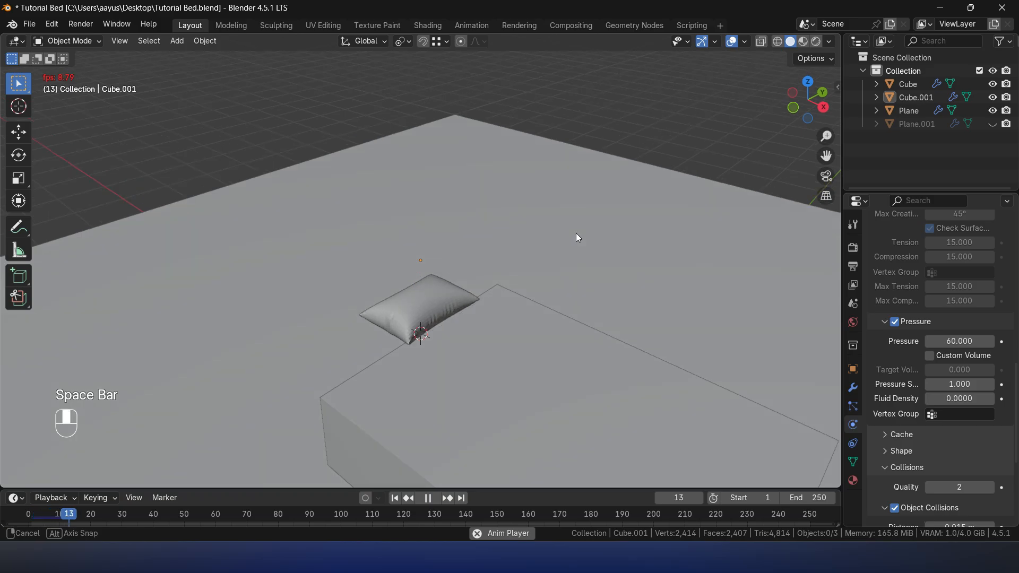
key("space")
left_click(433, 328)
middle_click_drag(433, 328, 737, 113)
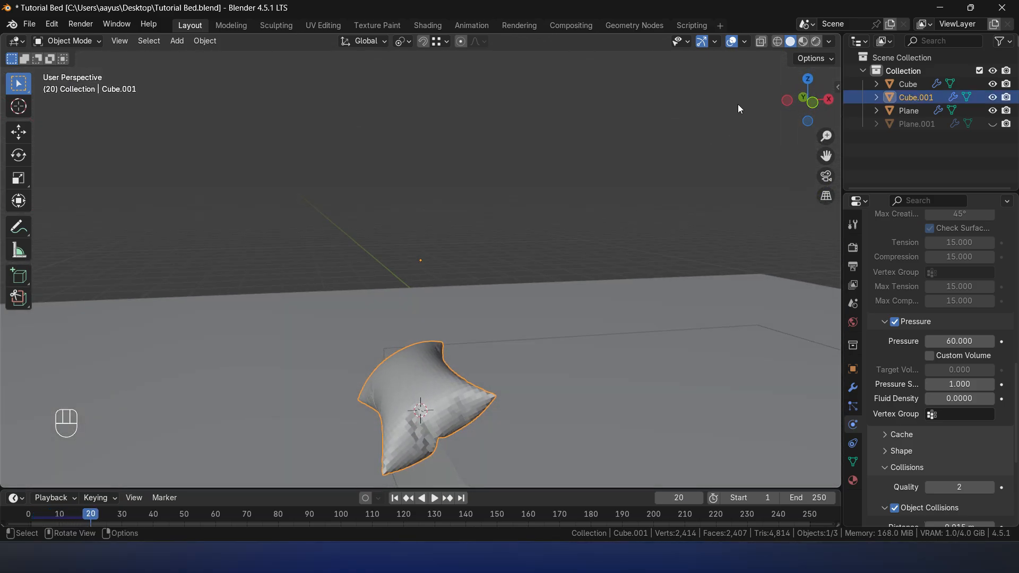
left_click(816, 78)
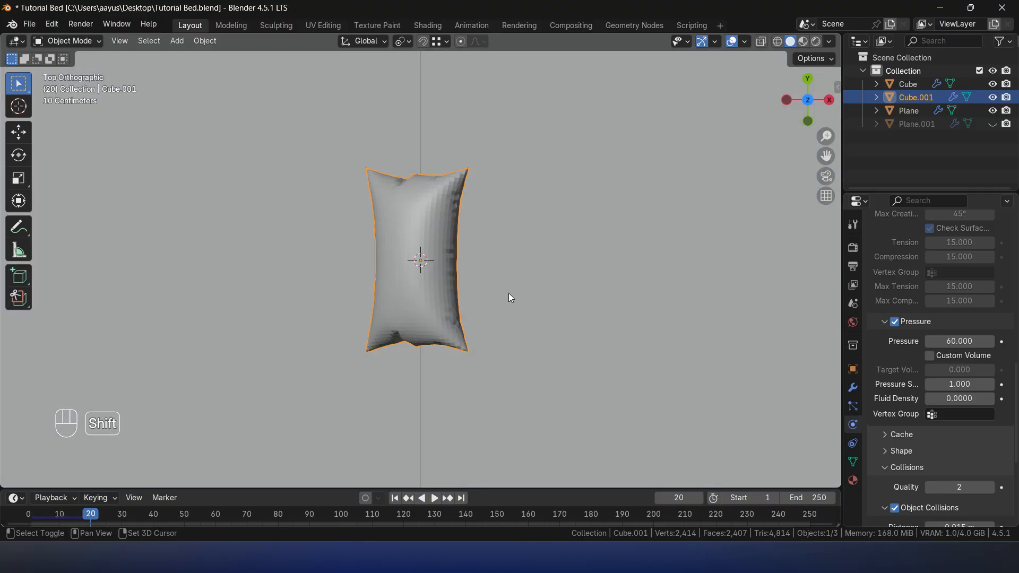
key("shift+Left")
- Move the pillow slab about 0.49 m along X and -0.80 m along Y, over one corner at the bed's head
scroll(498, 287, "down", 5)
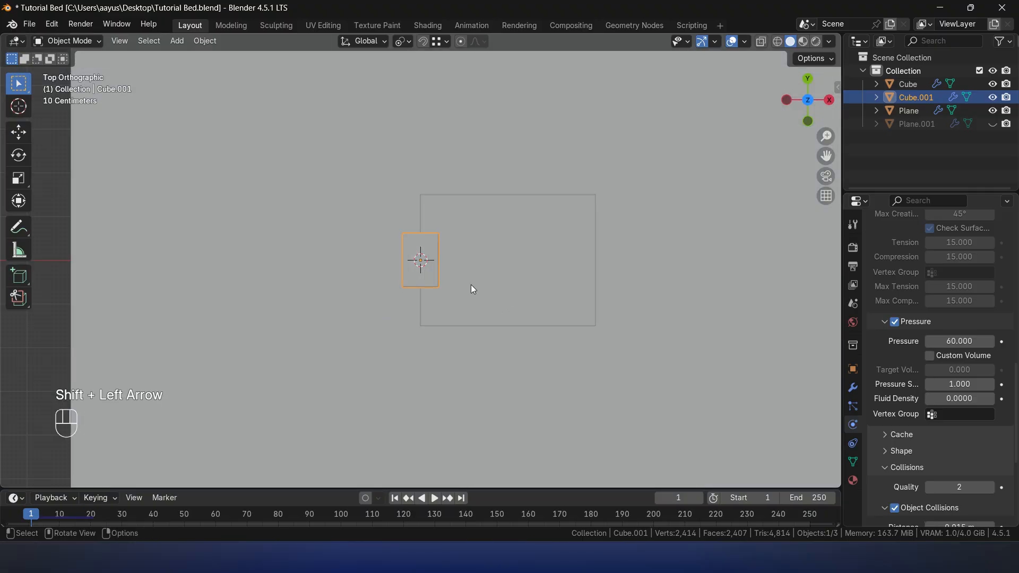
key("g")
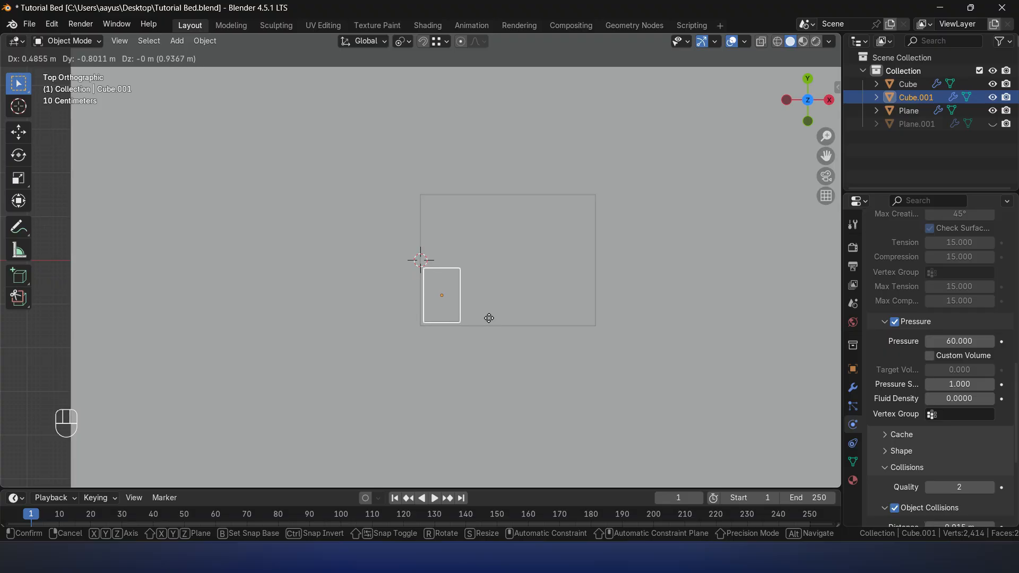
left_click(489, 318)
- Duplicate the pillow slab about 1.5 m along Y, over the other corner at the bed's head
key("shift+d")
key("y")
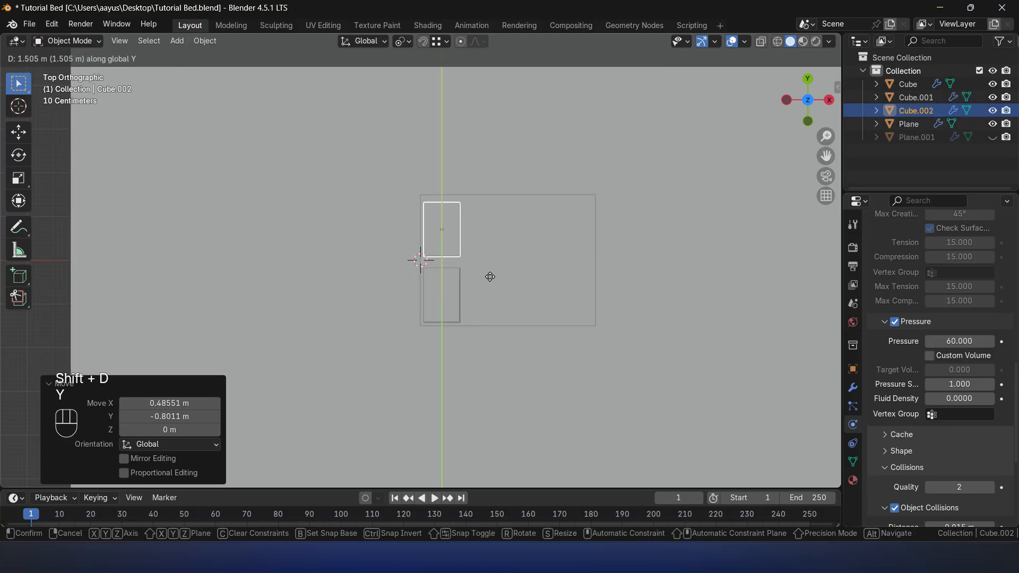
left_click(491, 274)
- Play the simulation to examine both pillows inflating and landing on the bed, and return to the first frame
middle_click_drag(567, 313, 602, 176)
left_click(638, 110)
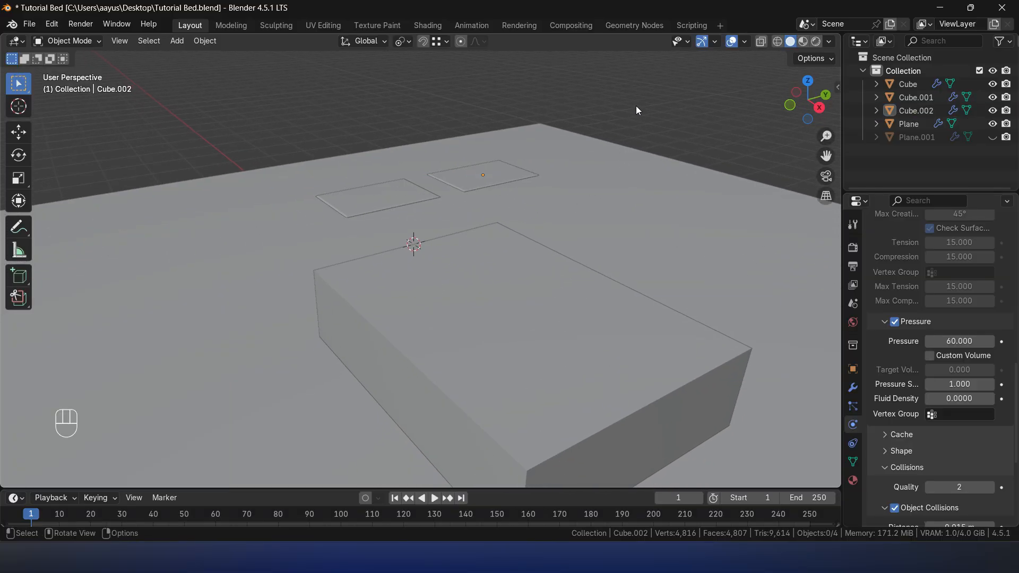
key("space")
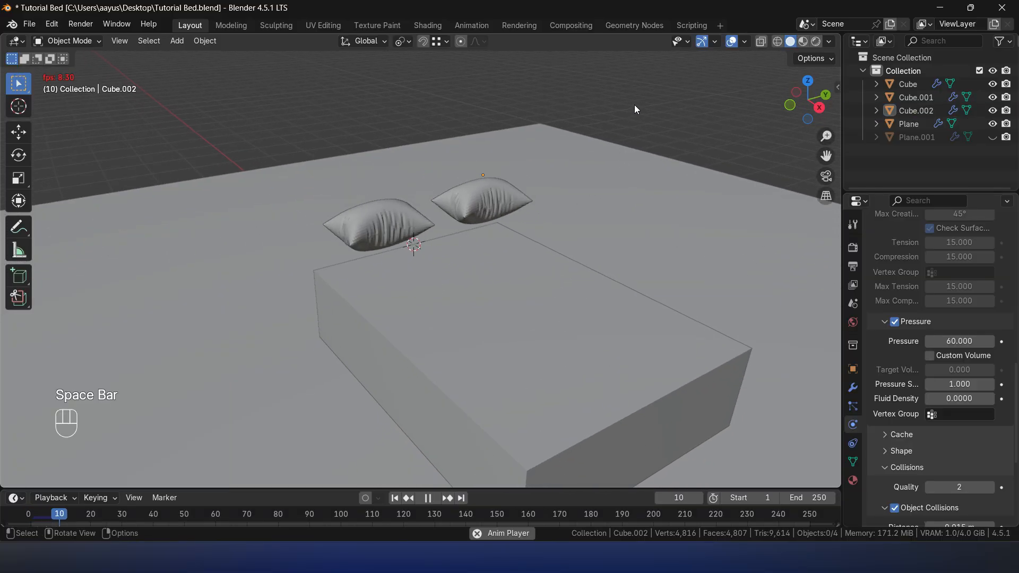
key("space")
key("space")
key("space")
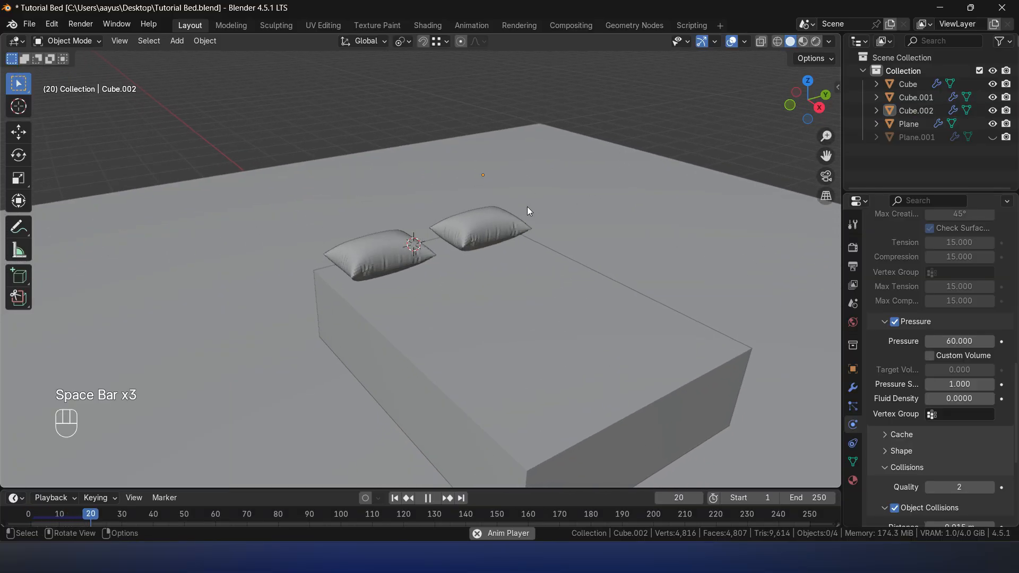
key("space")
middle_click_drag(406, 212, 440, 206)
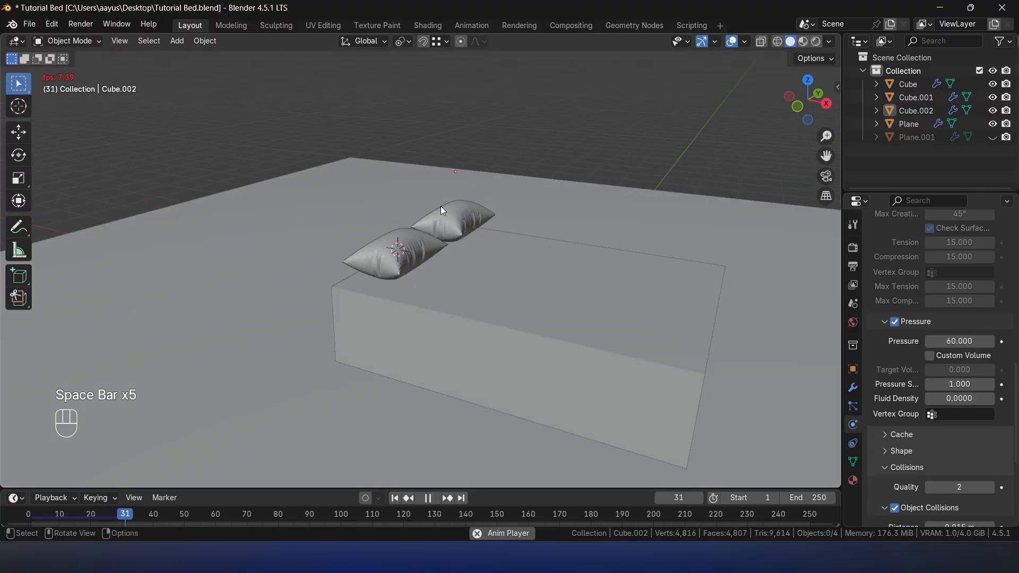
key("space")
key("shift+Left")
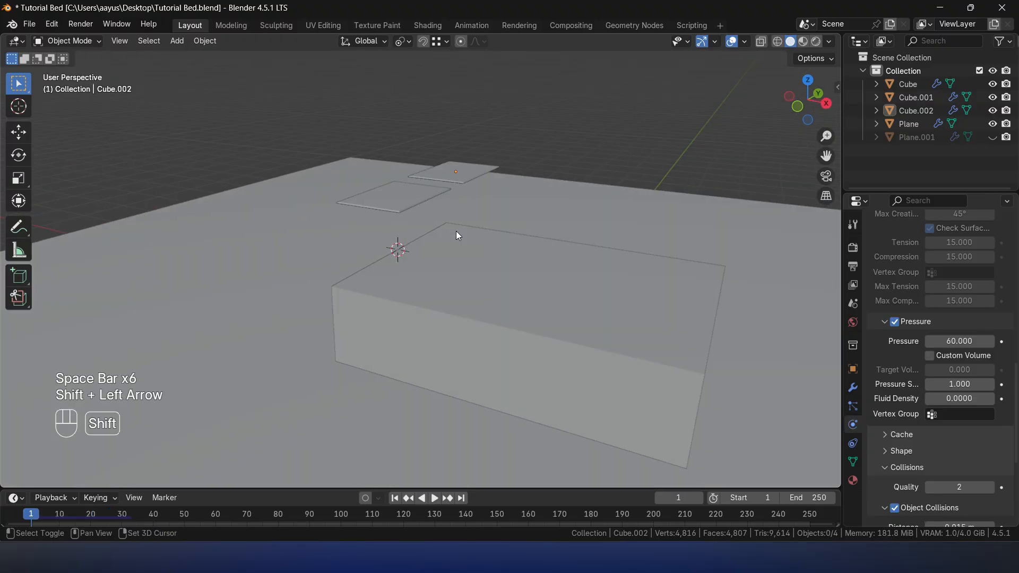
- Rotate the duplicated pillow slab 80° about the Y axis so it stands nearly upright
left_click(483, 174)
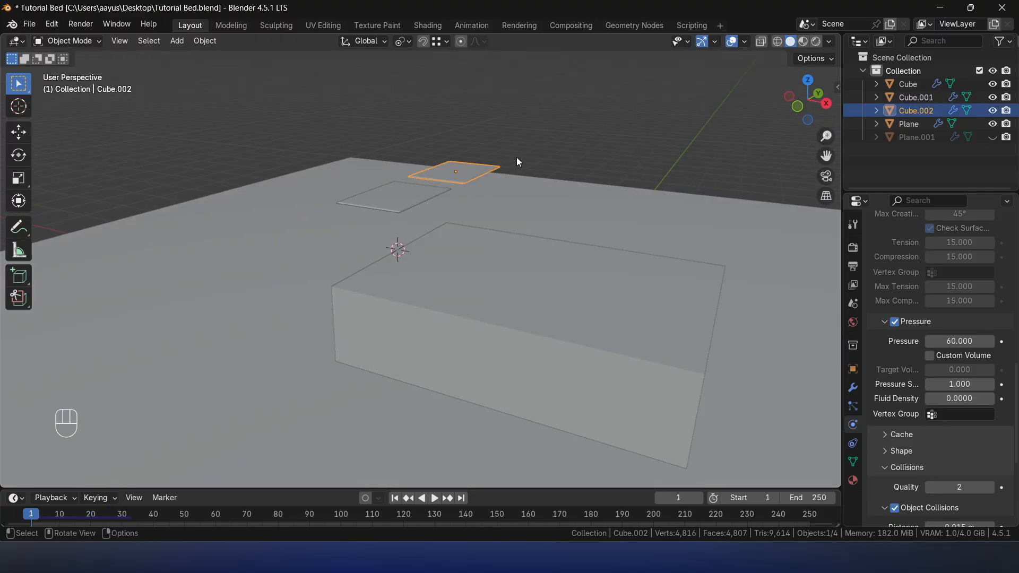
key("r")
key("y")
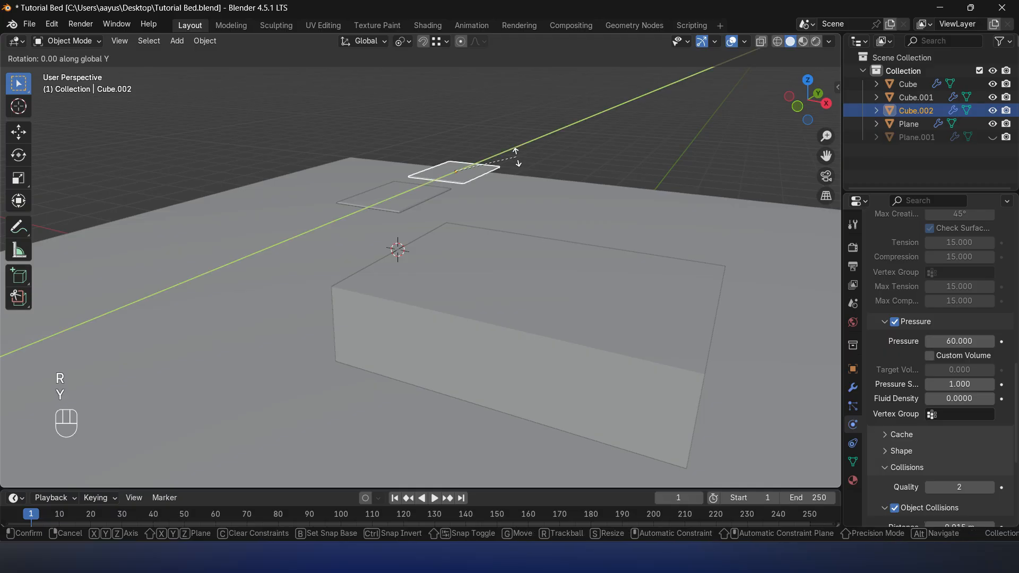
type("80")
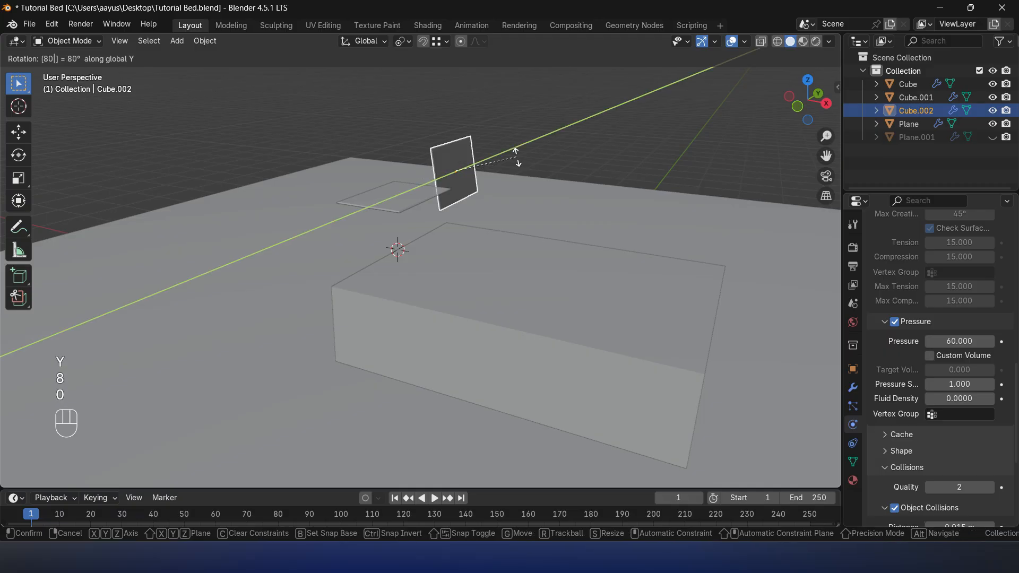
left_click(517, 157)
- Lower the upright pillow slab along Z until its lower edge sits close to the bed surface
scroll(526, 162, "up", 4)
mouse_move(531, 164)
middle_mouse_down()
mouse_move(511, 183)
mouse_move(583, 191)
mouse_move(616, 175)
mouse_move(549, 183)
mouse_move(546, 165)
middle_mouse_up()
scroll(518, 166, "down", 3)
key("g")
key("z")
left_click(527, 193)
key("g")
key("z")
right_click(603, 166)
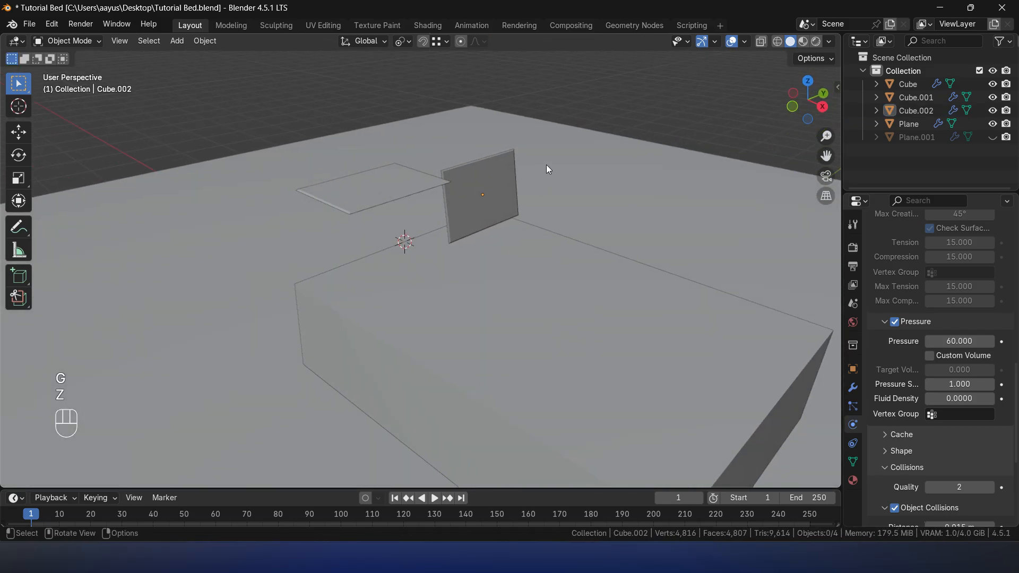
- Lower the flat pillow slab about 0.53 m along Z, close to the bed surface
left_click(374, 187)
key("g")
key("z")
left_click(577, 129)
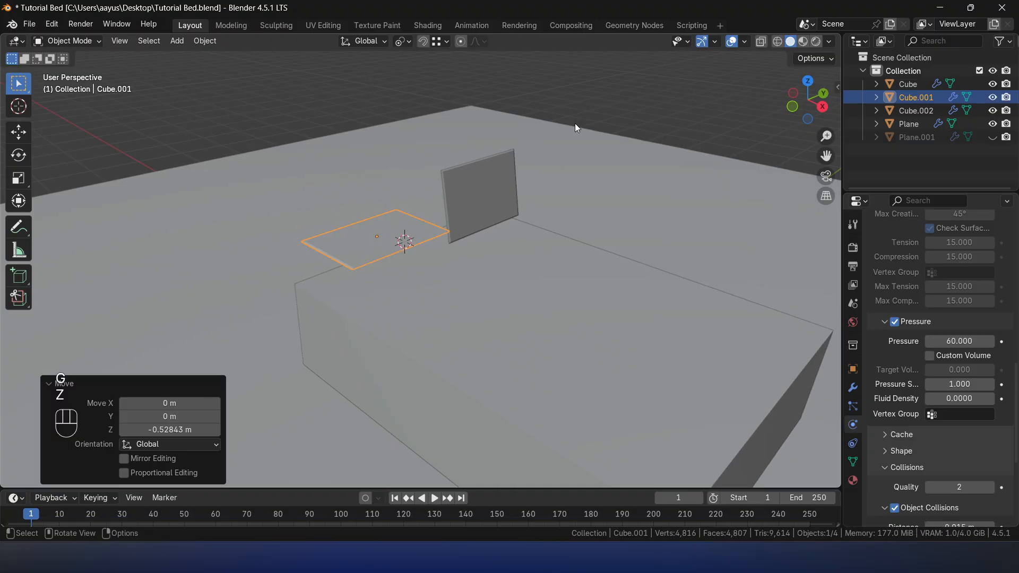
- Play the simulation to check how the flat and upright pillows settle on the bed, and return to the first frame
left_click(581, 94)
key("space")
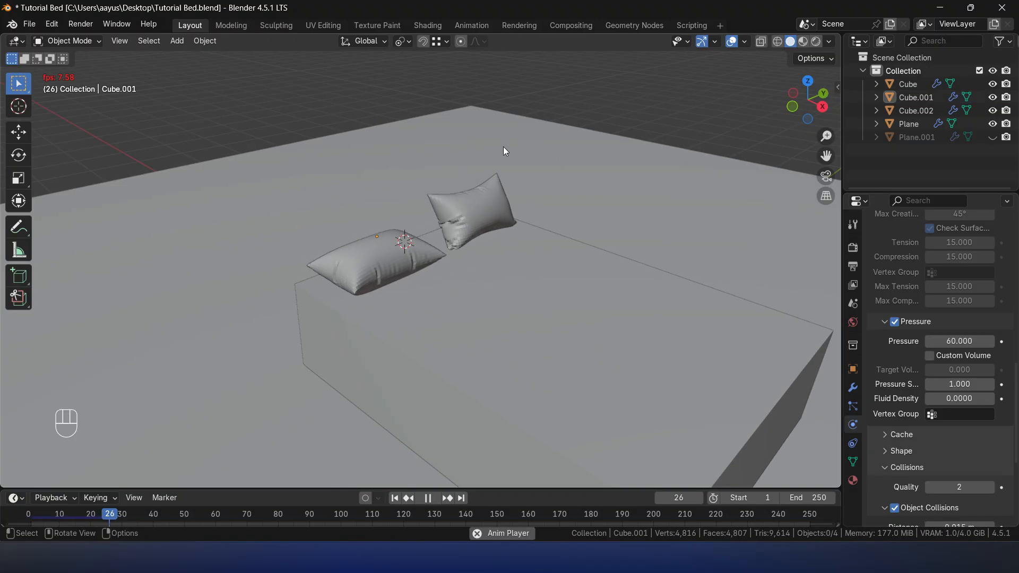
key("space")
middle_click_drag(598, 180, 638, 221)
key("shift+Left")
key("shift+Left")
- Set the cloth pressure of the upright and the flat pillow slabs to 30
middle_click_drag(445, 219, 474, 216)
scroll(473, 217, "up", 3)
scroll(900, 422, "down", 4)
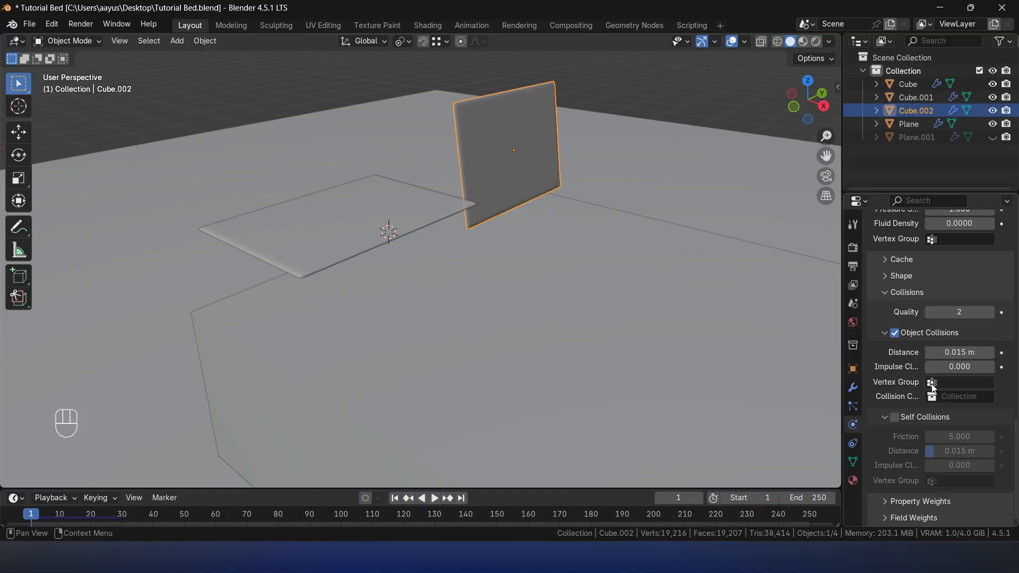
scroll(931, 393, "up", 8)
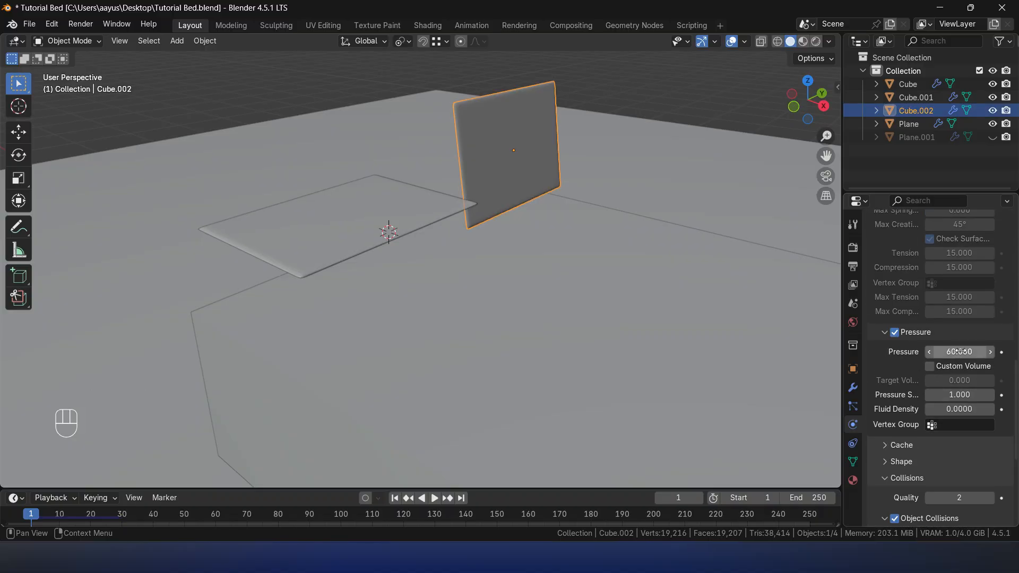
left_click(960, 352)
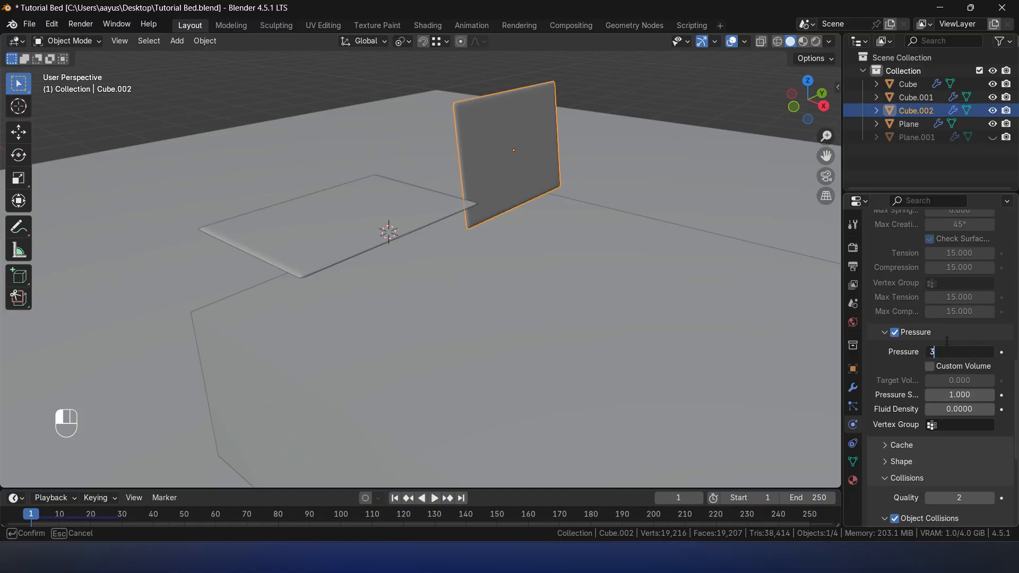
key("Escape")
left_click(402, 225)
left_click(954, 351)
type("30")
key("Return")
- Play the simulation in stages, examining both pillows from several angles, and return to the first frame
key("space")
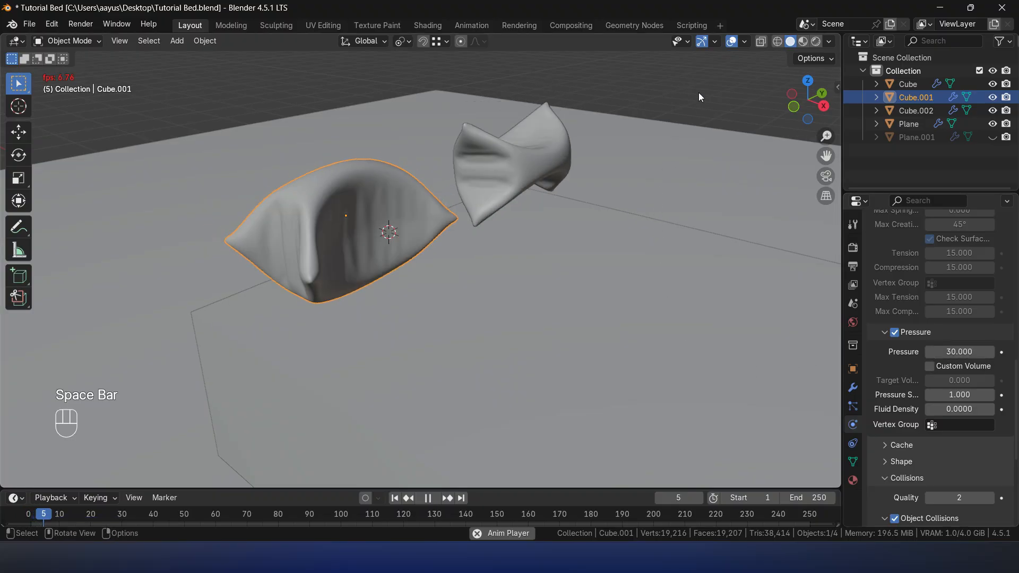
left_click(699, 92)
key("space")
middle_click_drag(594, 199, 473, 186)
key("space")
key("space")
middle_click_drag(567, 269, 535, 257)
key("space")
key("space")
middle_click_drag(614, 211, 469, 208)
key("space")
key("space")
key("Left")
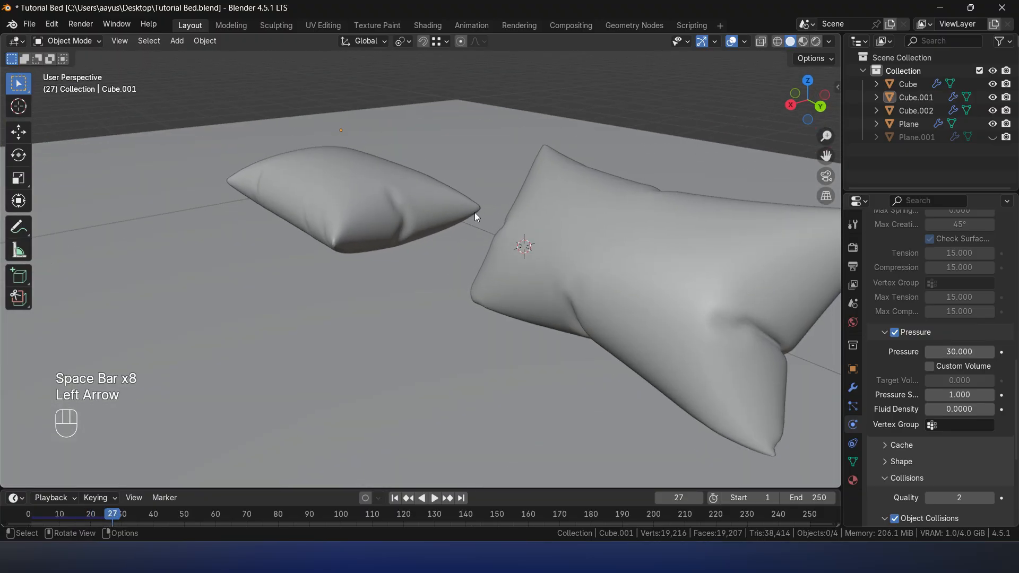
key("Left")
key("shift+Left")
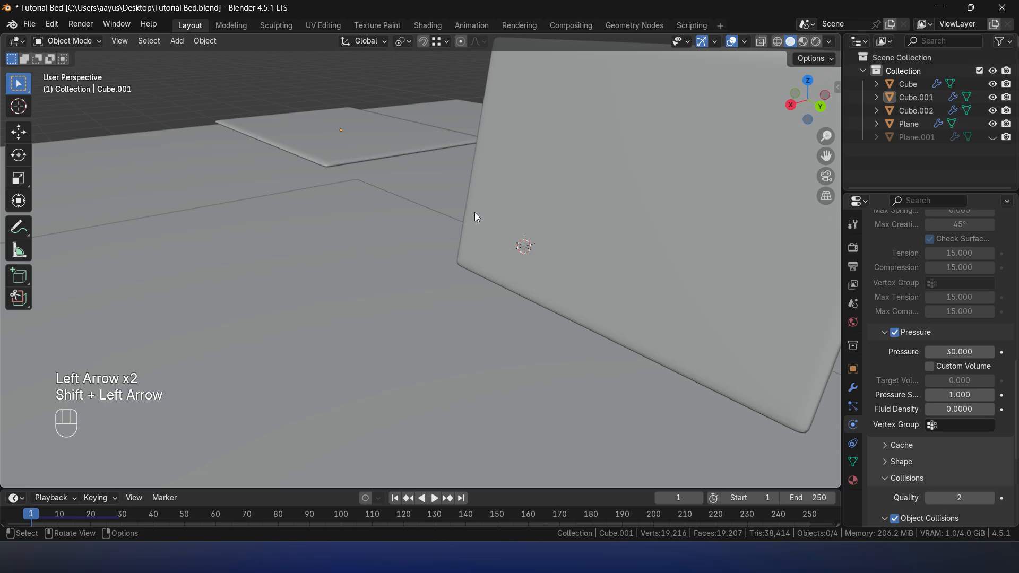
- Set the cloth pressure of the upright pillow slab to 10
scroll(475, 215, "down", 3)
left_click(572, 248)
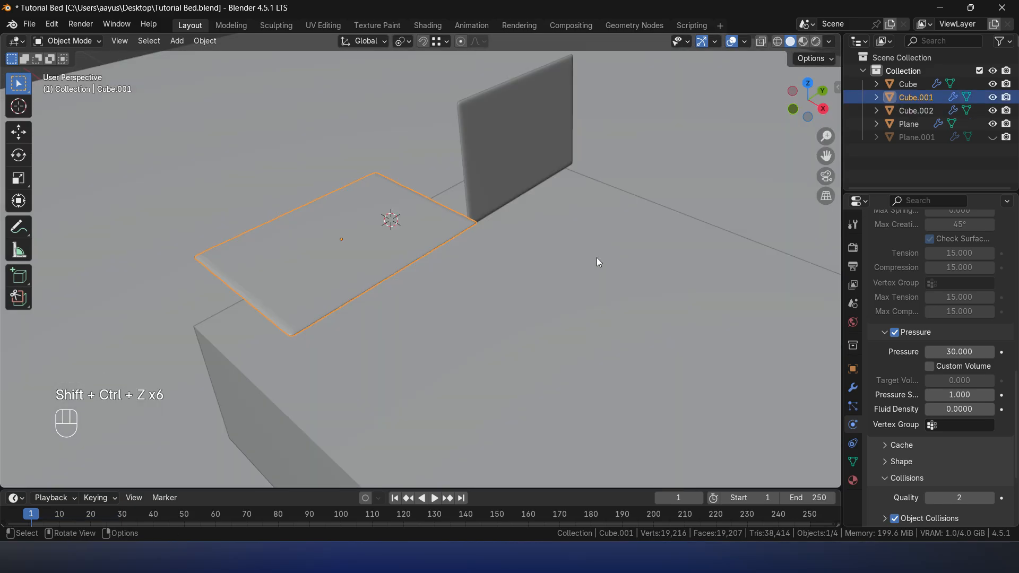
left_click(506, 204)
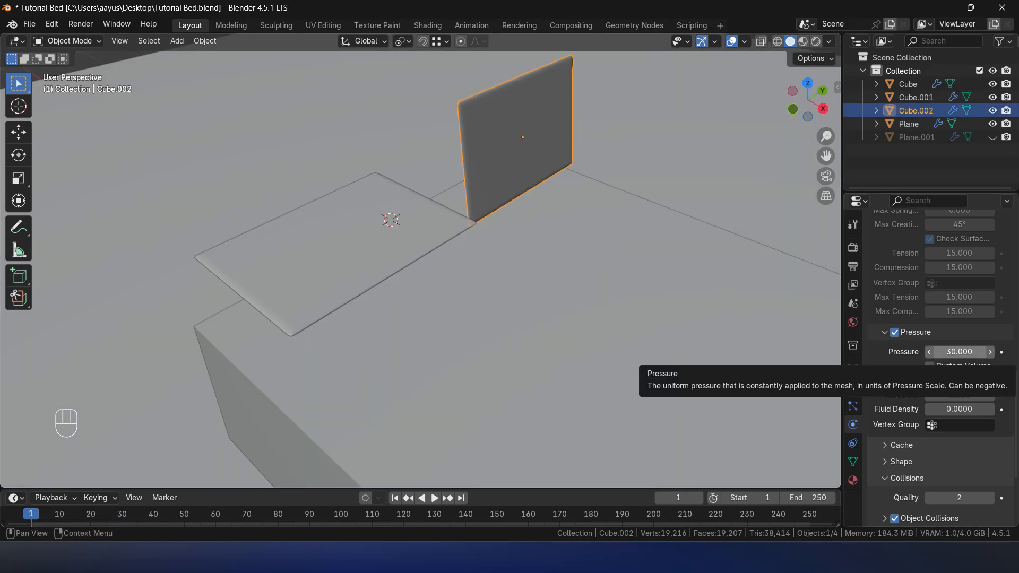
left_click(954, 350)
type("1")
key("Return")
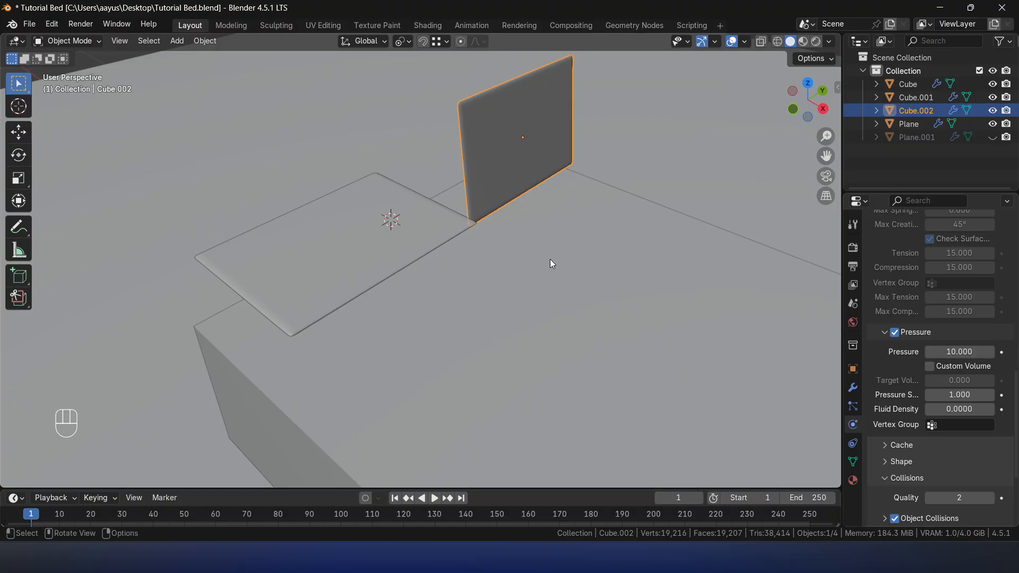
- Set the cloth pressure of the flat pillow slab and of the upright one to 20
left_click(496, 245)
left_click(978, 353)
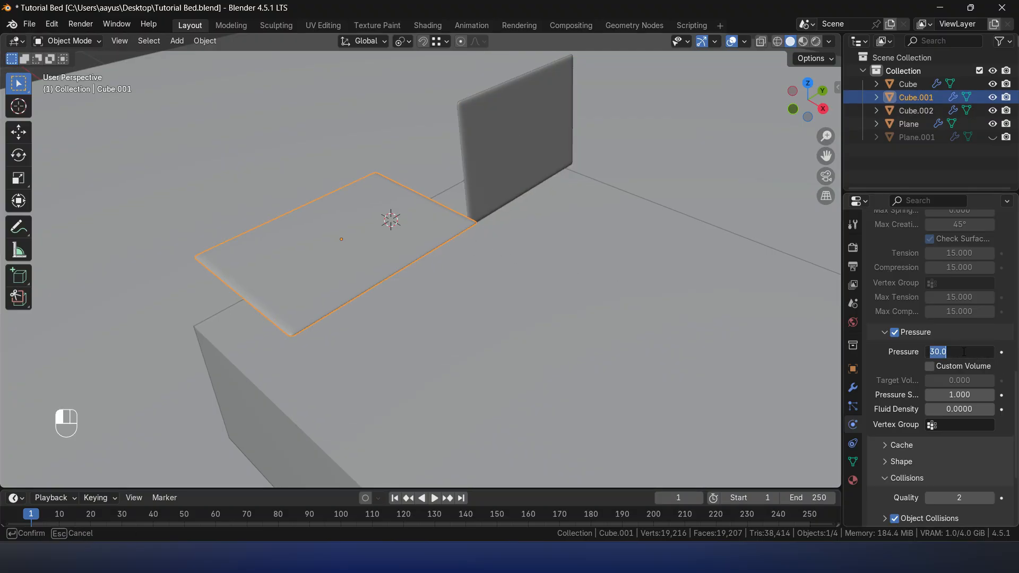
type("2")
key("Return")
left_click(548, 151)
left_click(975, 353)
type("20")
key("Return")
- Play the simulation to check how both pillows inflate at the reduced pressure, and return to the first frame
scroll(723, 328, "down", 4)
middle_click_drag(723, 329, 671, 285)
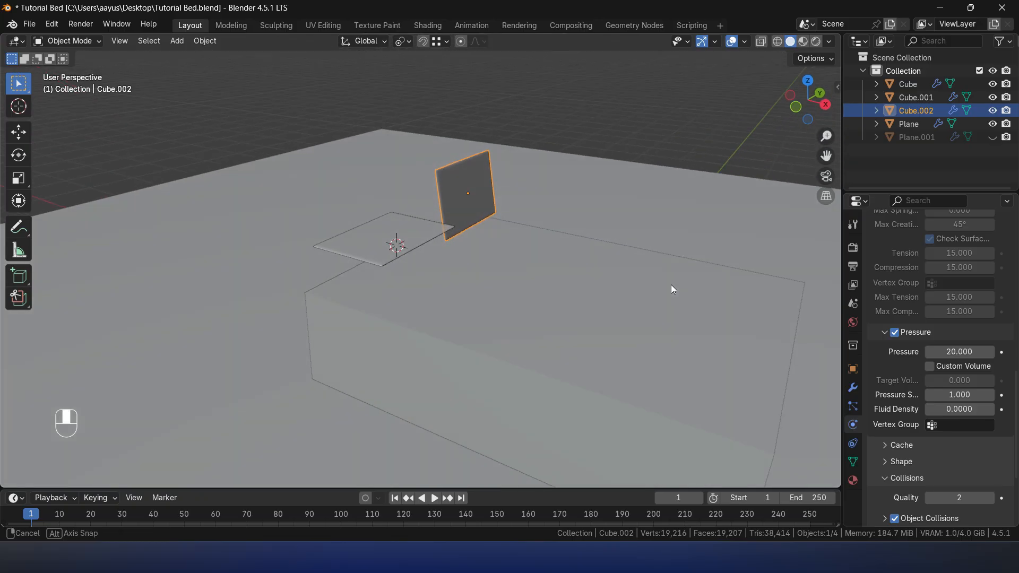
key("space")
scroll(587, 231, "up", 4)
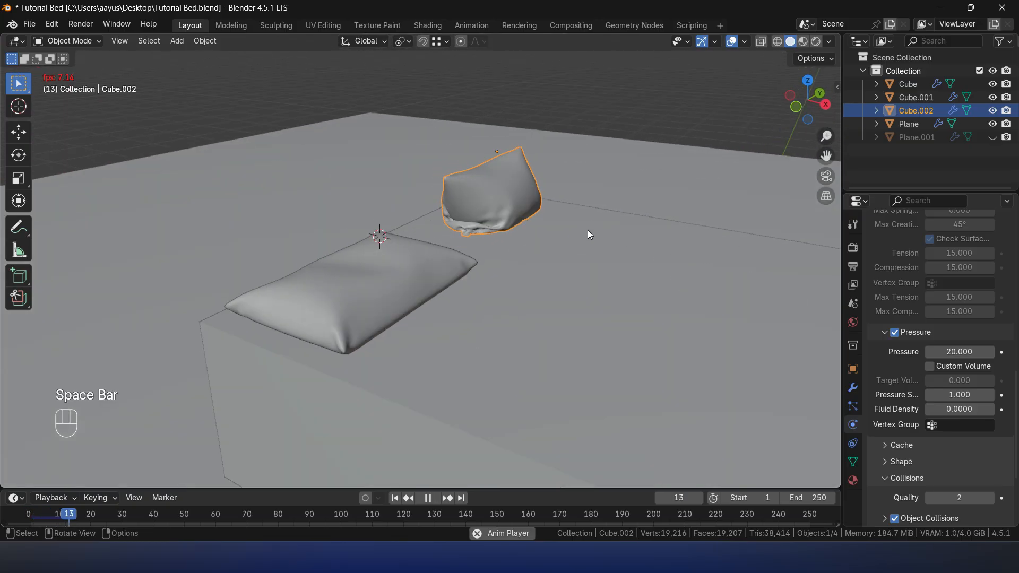
key("space")
key("shift+Left")
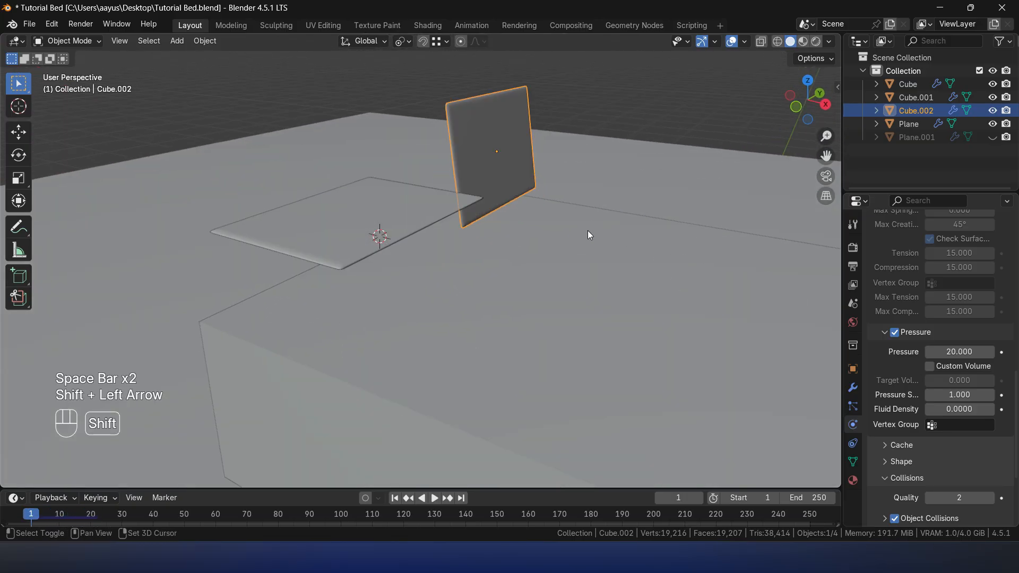
- Rotate the upright pillow slab -30° about the global Y axis
key("r")
key("y")
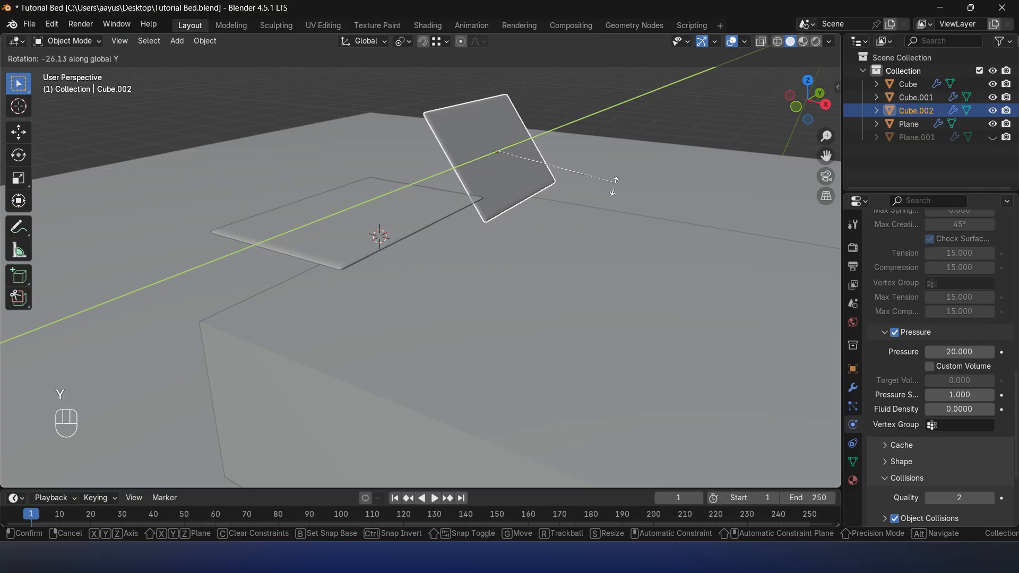
type("30-")
left_click(620, 157)
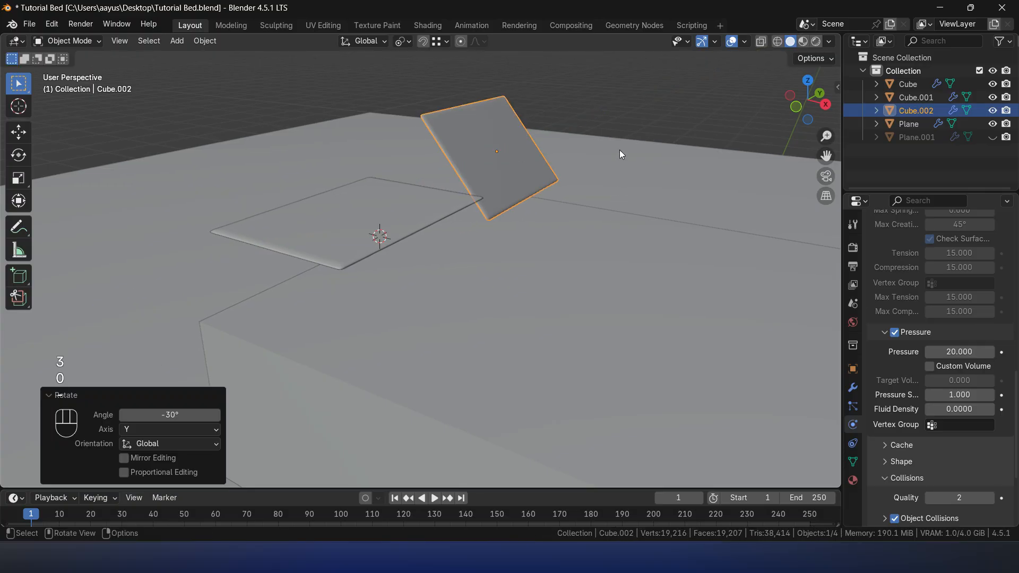
- Play the simulation to examine how the tilted pillow lands on the bed, and return to the first frame
left_click(633, 92)
key("space")
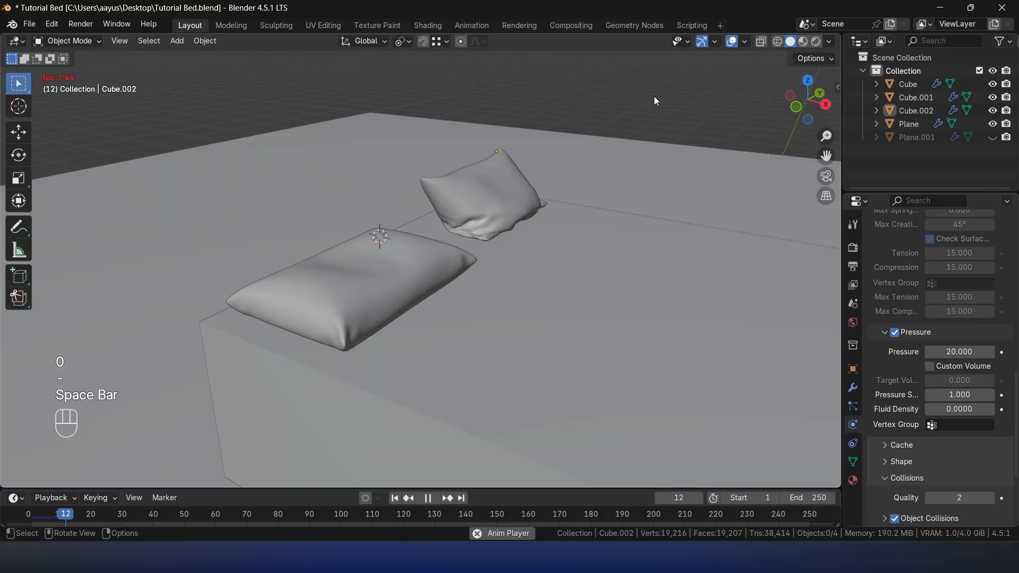
key("space")
middle_click_drag(671, 130, 489, 125)
key("space")
key("space")
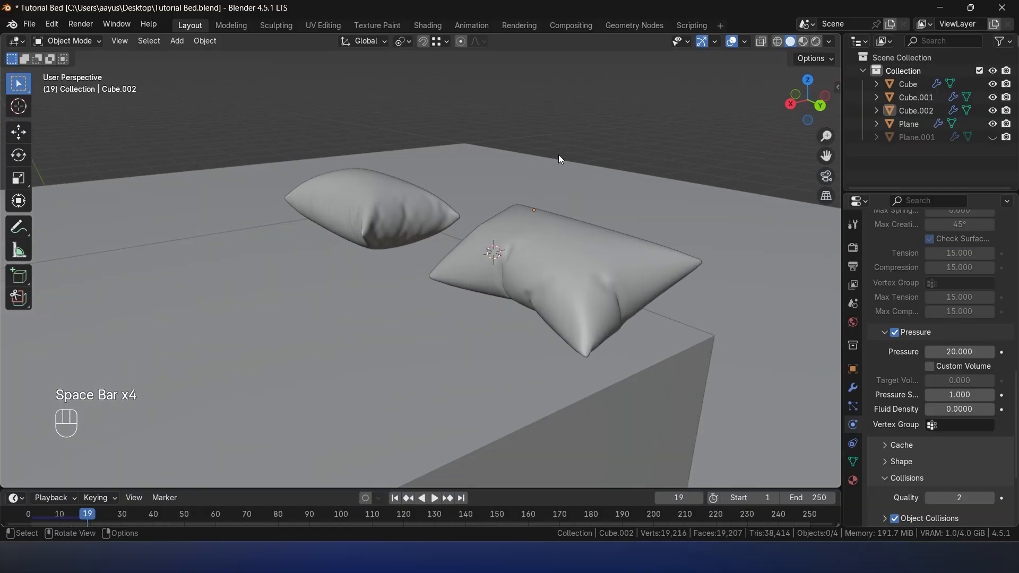
key("space")
middle_click_drag(436, 182, 603, 218)
key("space")
key("shift+Left")
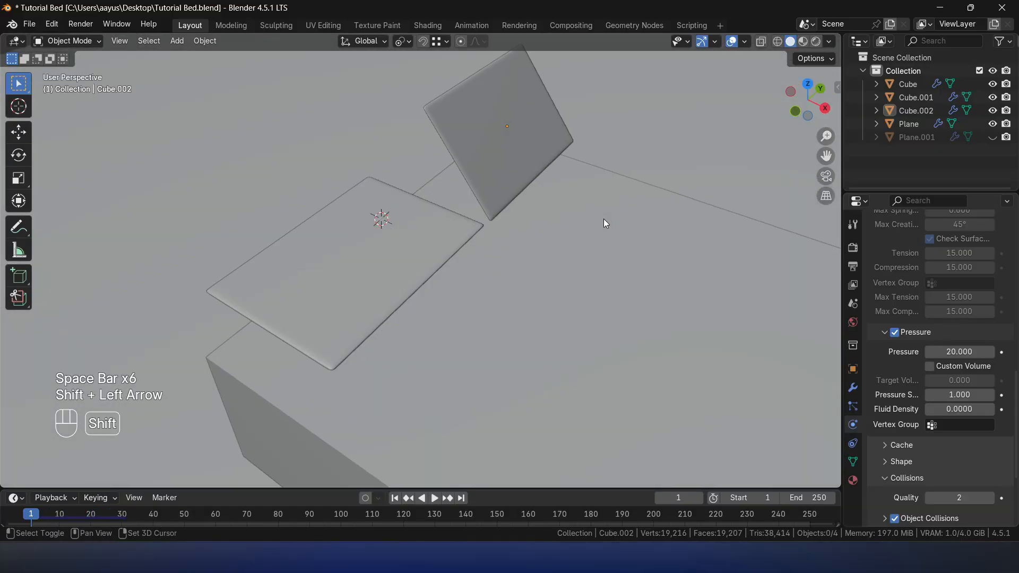
- Rotate the tilted pillow slab 10° about the global Y axis
left_click(477, 126)
key("r")
type("y")
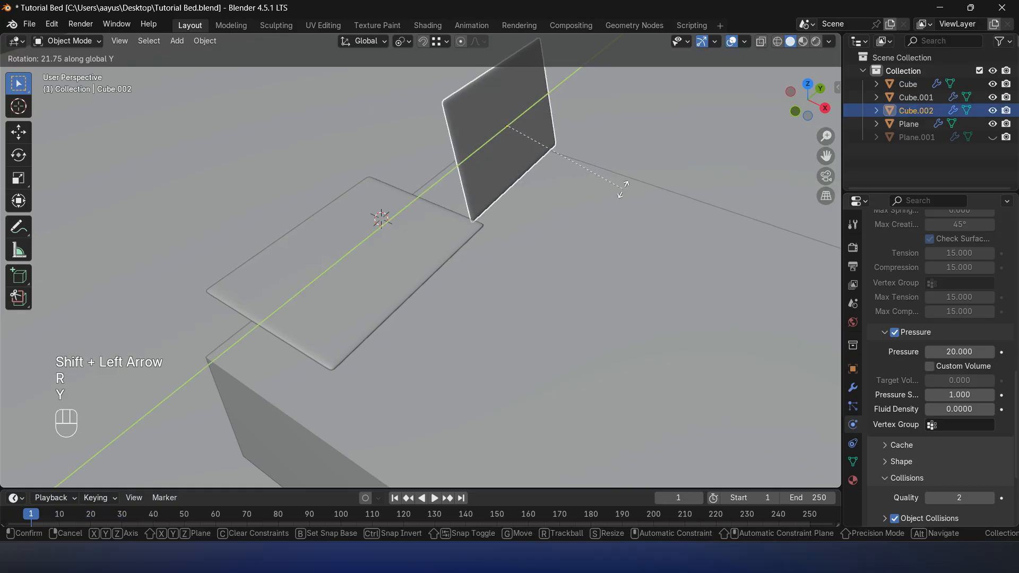
type("10")
key("minus")
key("minus")
left_click(622, 187)
- Play the simulation to frame 17 and apply the Cloth modifier on the tilted pillow
key("space")
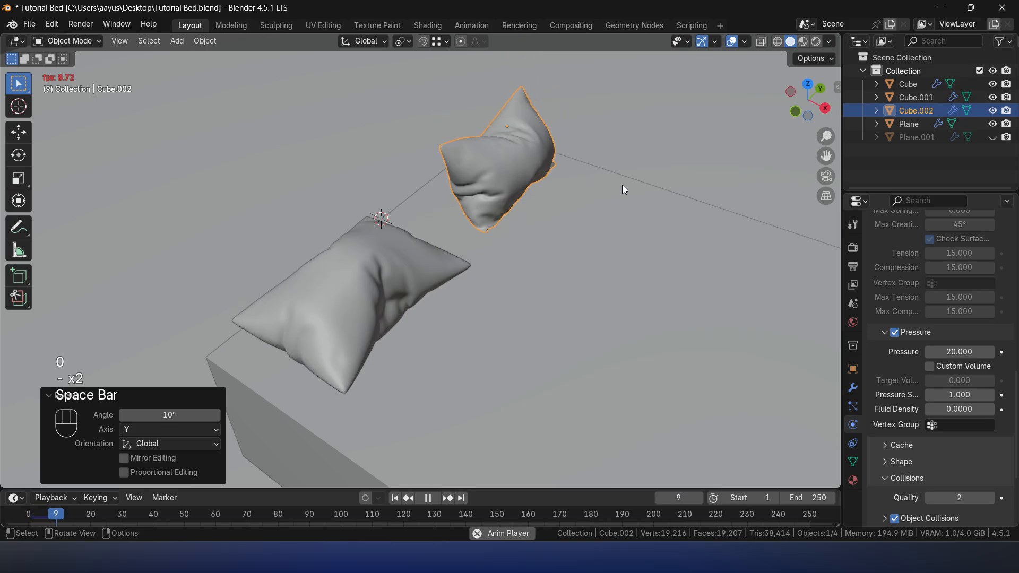
key("space")
middle_click_drag(623, 184, 489, 287)
key("space")
key("space")
left_click(851, 389)
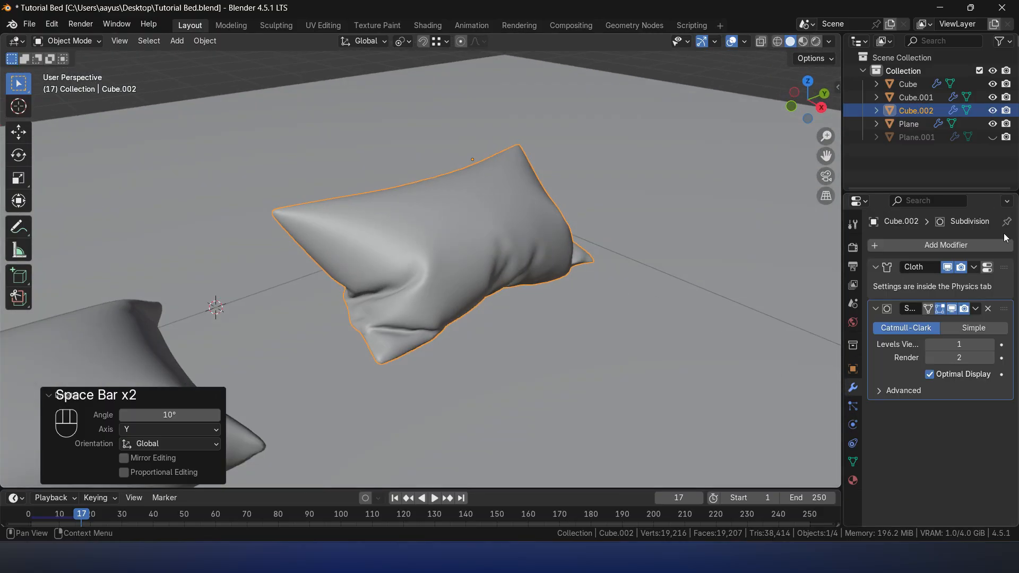
left_click(974, 268)
left_click(911, 284)
- Replay the simulation from the first frame and stop it at frame 21 to choose the flat pillow's shape
scroll(578, 304, "down", 4)
middle_click_drag(451, 325, 583, 237)
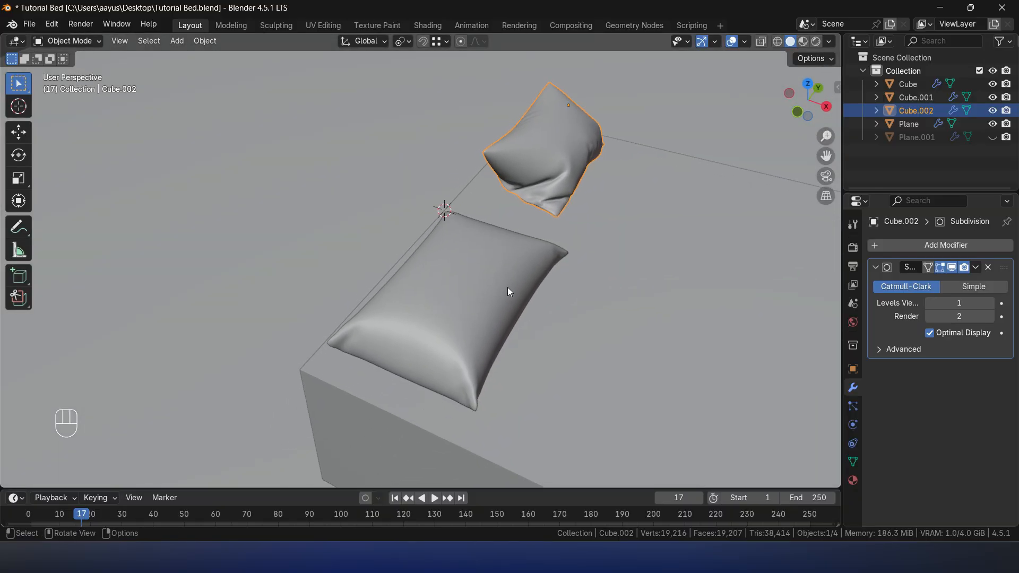
key("shift+Left")
key("space")
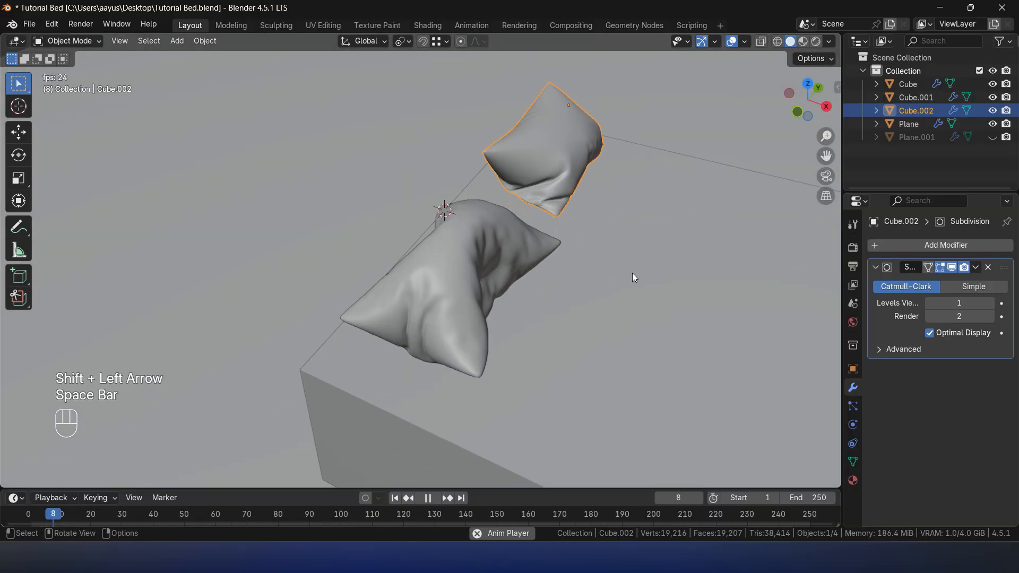
key("space")
key("space")
key("space")
key("Left")
key("Left")
key("Left")
key("Right")
key("Right")
key("Left")
key("Right")
key("Left")
middle_click_drag(626, 272, 390, 256)
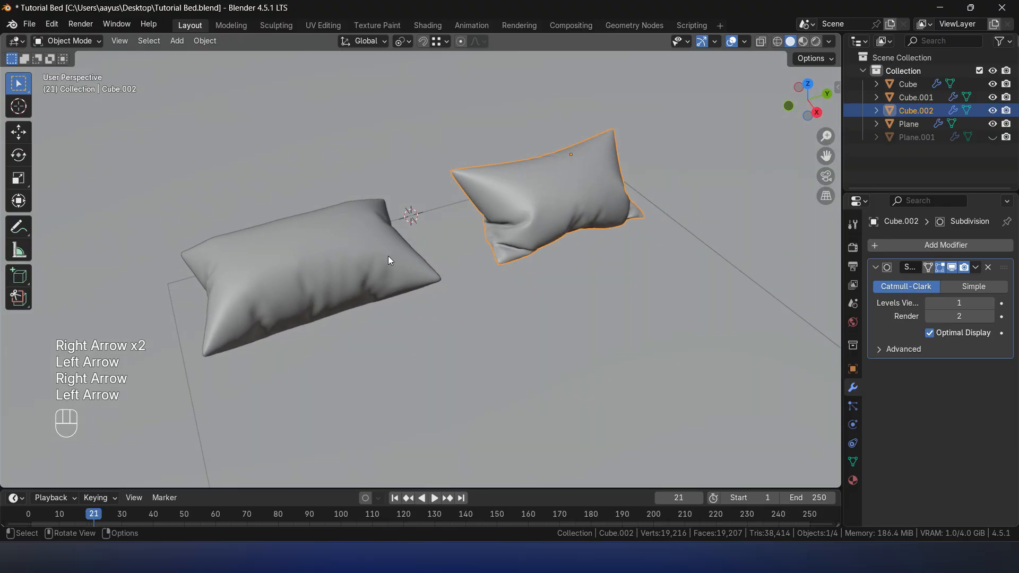
- Apply the Cloth modifier on the flat pillow at the current frame
left_click(390, 256)
left_click(974, 267)
left_click(944, 283)
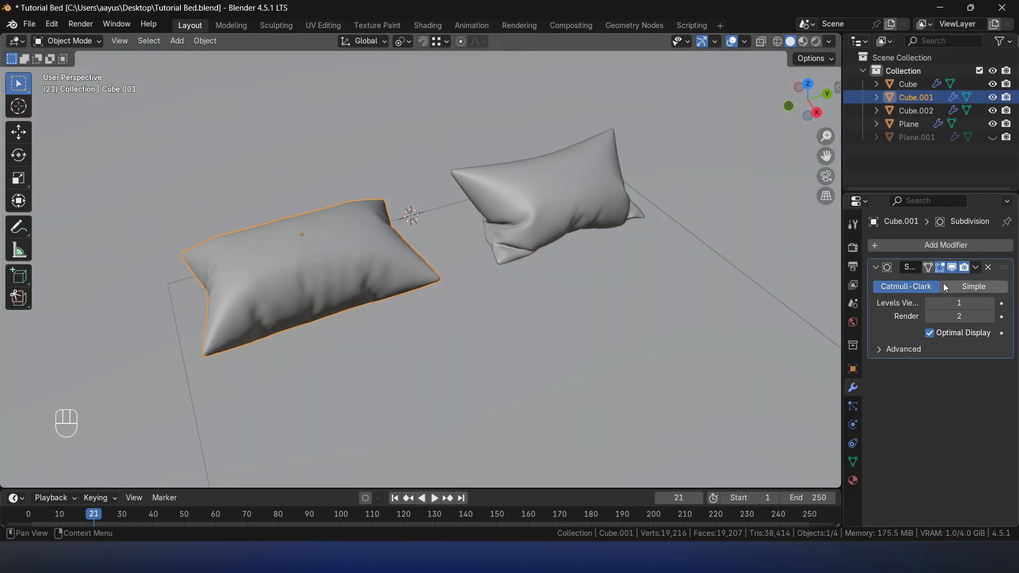
- Flatten the flat pillow by scaling it down along the global Z axis
middle_click_drag(546, 304, 597, 237)
mouse_move(766, 313)
middle_mouse_down()
mouse_move(769, 281)
mouse_move(775, 309)
middle_mouse_up()
middle_click_drag(775, 309, 703, 324)
key("s")
key("z")
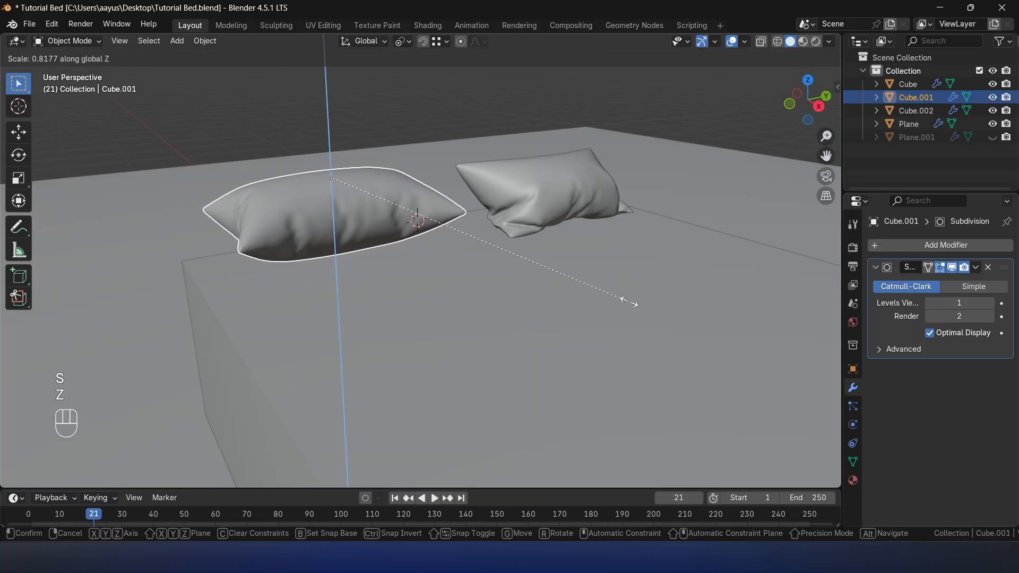
left_click(562, 282)
- Lower the flat pillow along Z and fine-tune its height so it rests on the bed surface
middle_click_drag(563, 282, 444, 262)
left_click(570, 206)
left_click(444, 262)
key("g")
key("z")
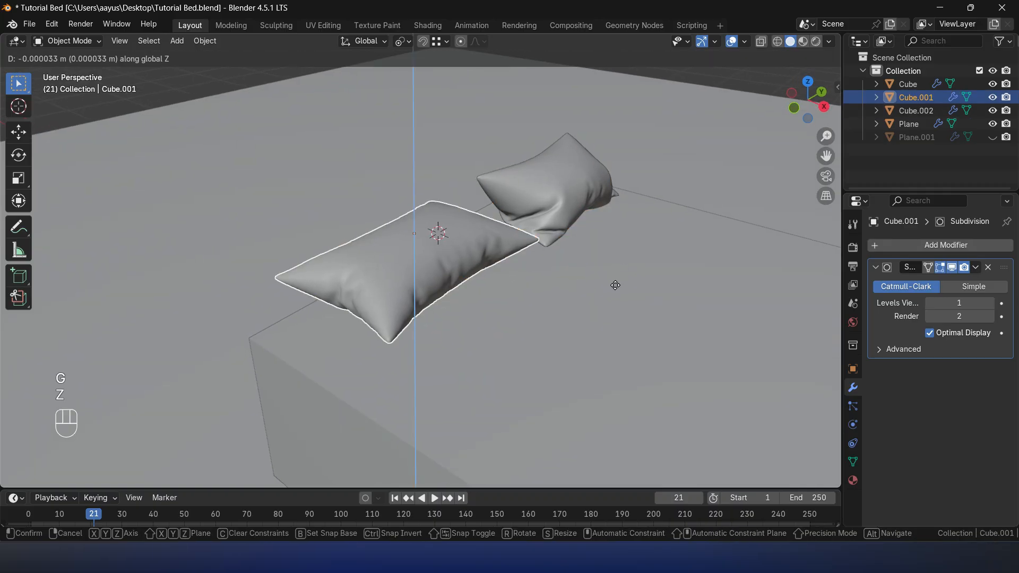
left_click(612, 321)
middle_click_drag(612, 321, 638, 298)
key("g")
key("z")
left_click(640, 293)
key("g")
key("z")
left_click(640, 259)
left_click(668, 158)
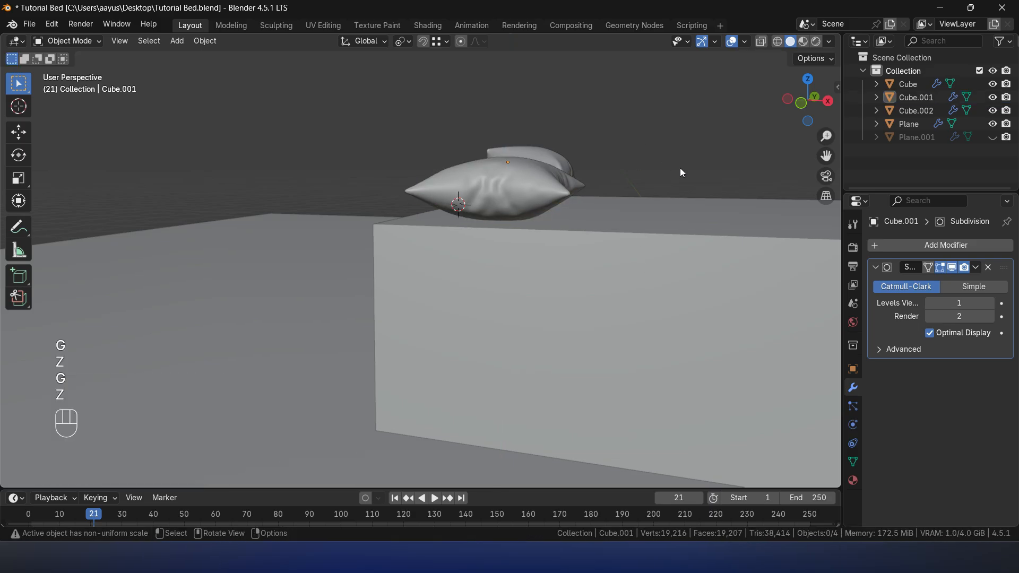
- Unhide the bed sheet Plane.001 and look over the whole bed with both pillows
middle_click_drag(698, 196, 654, 234)
scroll(654, 233, "down", 5)
middle_click_drag(657, 269, 570, 221, "shift")
middle_click_drag(569, 221, 591, 245)
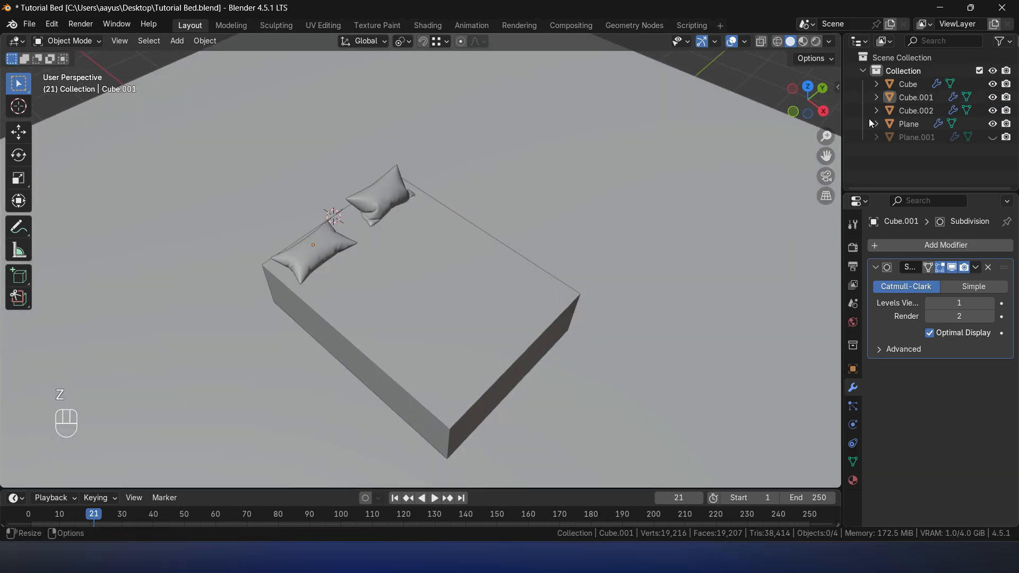
left_click(992, 137)
left_click(679, 282)
left_click(495, 305)
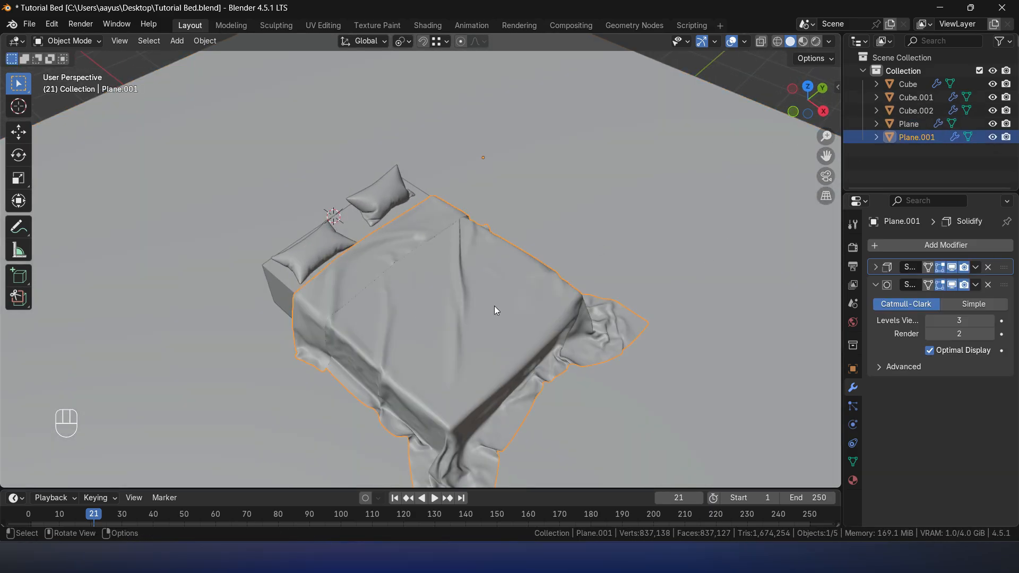
key("KP_Decimal")
middle_click_drag(494, 306, 488, 264)
middle_click_drag(489, 263, 604, 307, "shift")
middle_click_drag(604, 306, 637, 265)
left_click(651, 123)
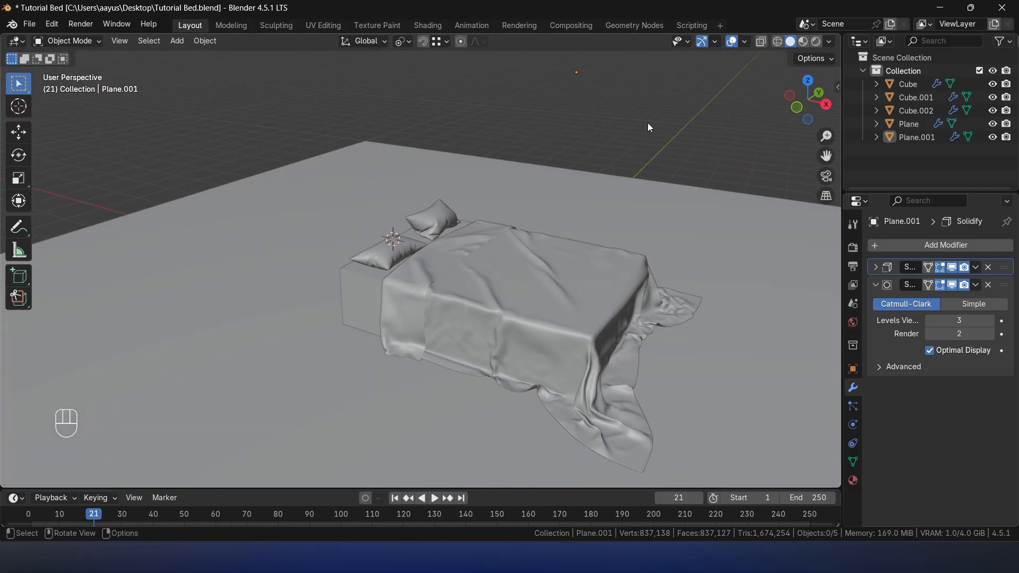
left_click(544, 272)
left_click(629, 138)
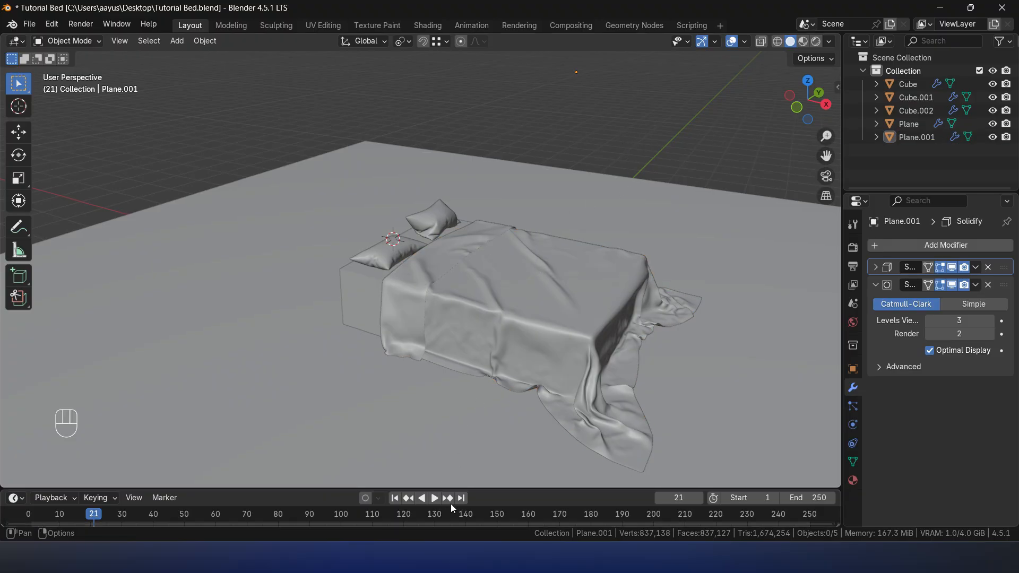
- Enlarge the timeline area and switch it to the Shader Editor
left_click_drag(470, 487, 502, 396)
left_click(14, 407)
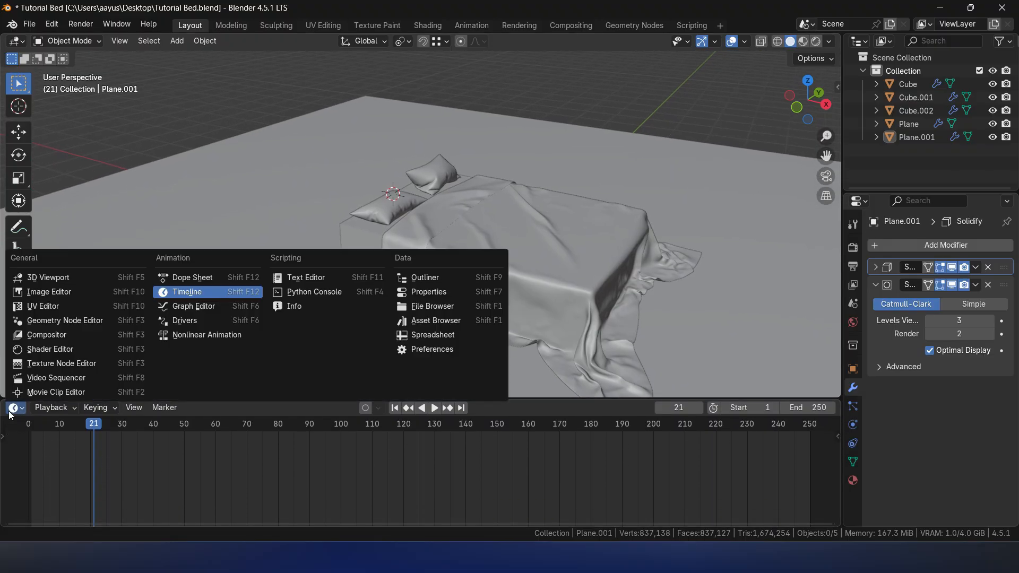
left_click(53, 349)
- Create a new material for the bed sheet
left_click(501, 246)
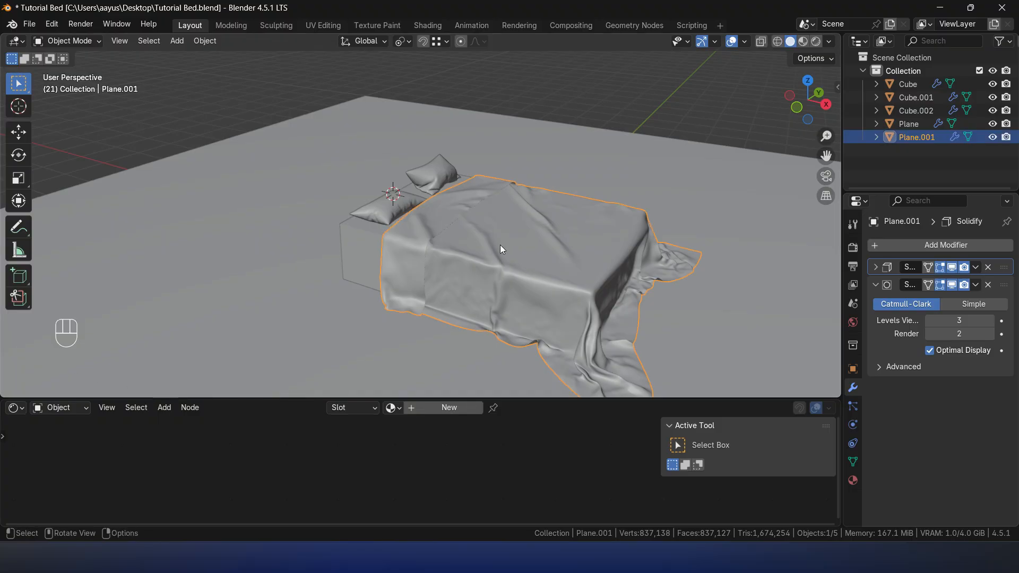
left_click(447, 408)
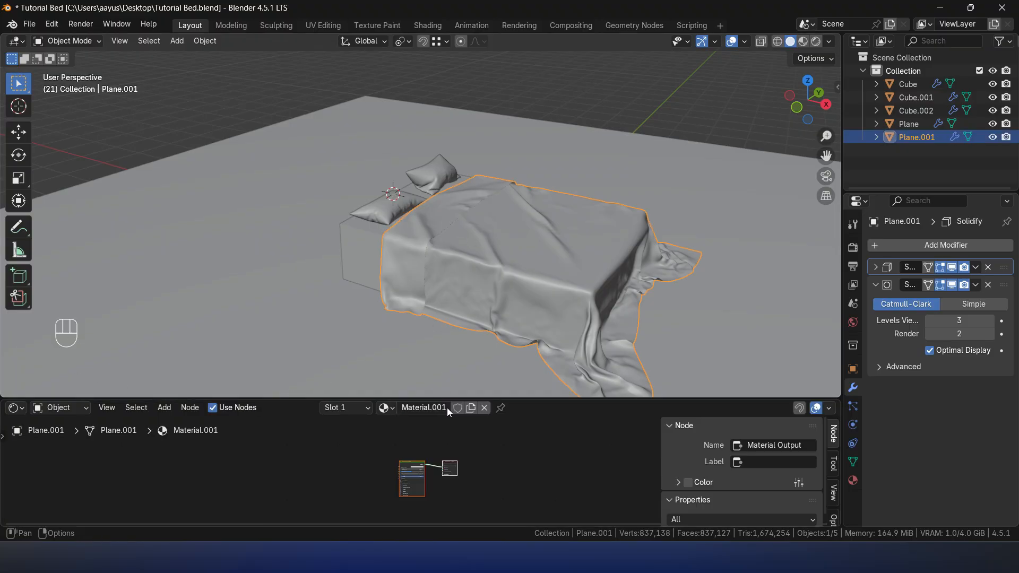
- Add both pillows to the selection with the bed sheet active and link the sheet's material to them
scroll(502, 493, "up", 4)
scroll(515, 489, "up", 4)
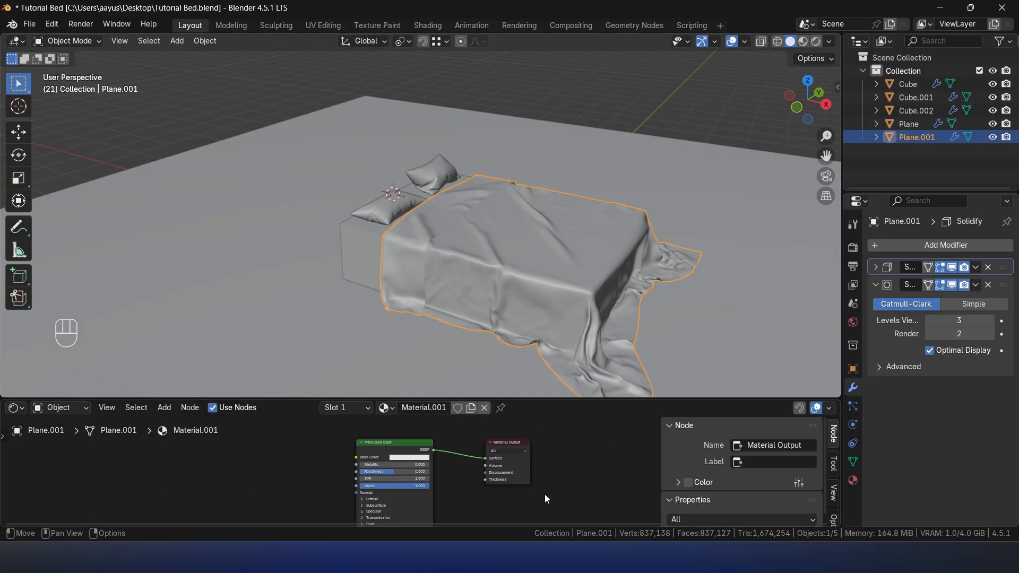
middle_click_drag(547, 494, 575, 472)
left_click(395, 205, "shift")
left_click(430, 173, "shift")
left_click(476, 221, "shift")
key("ctrl+l")
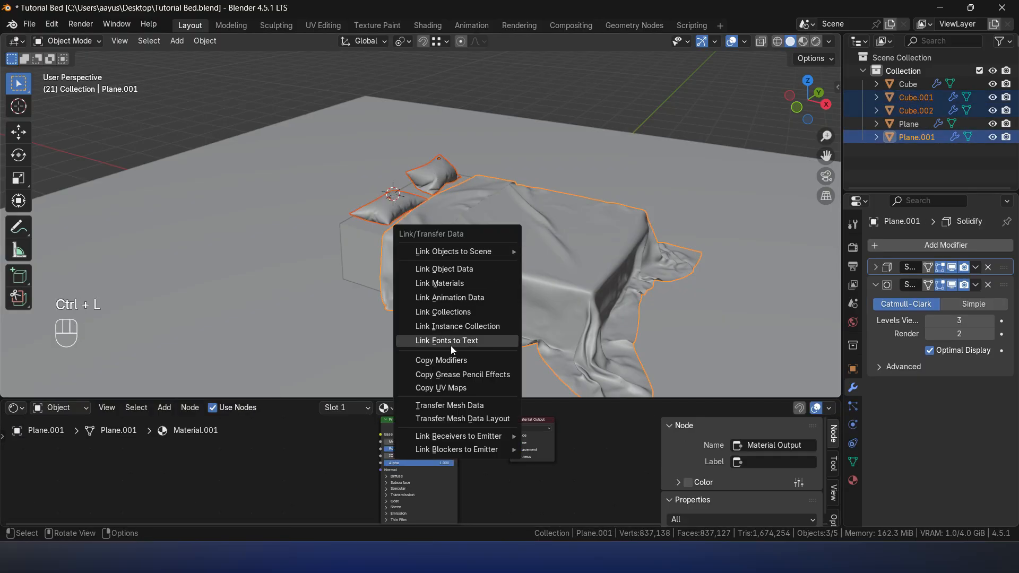
left_click(460, 283)
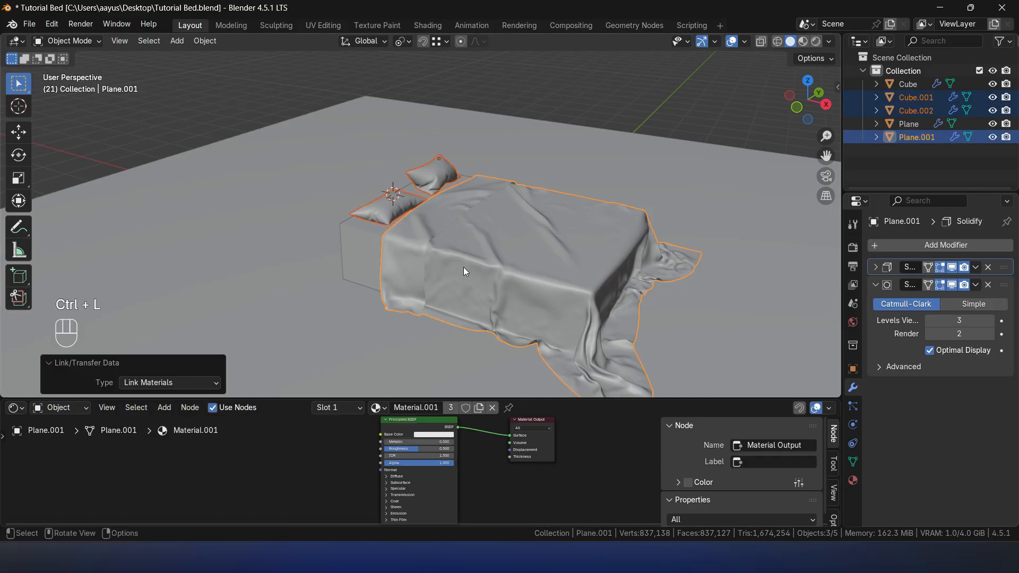
- Show the viewport in Material Preview, select the sheet and its Principled BSDF node, and enlarge the Shader Editor area
left_click(589, 117)
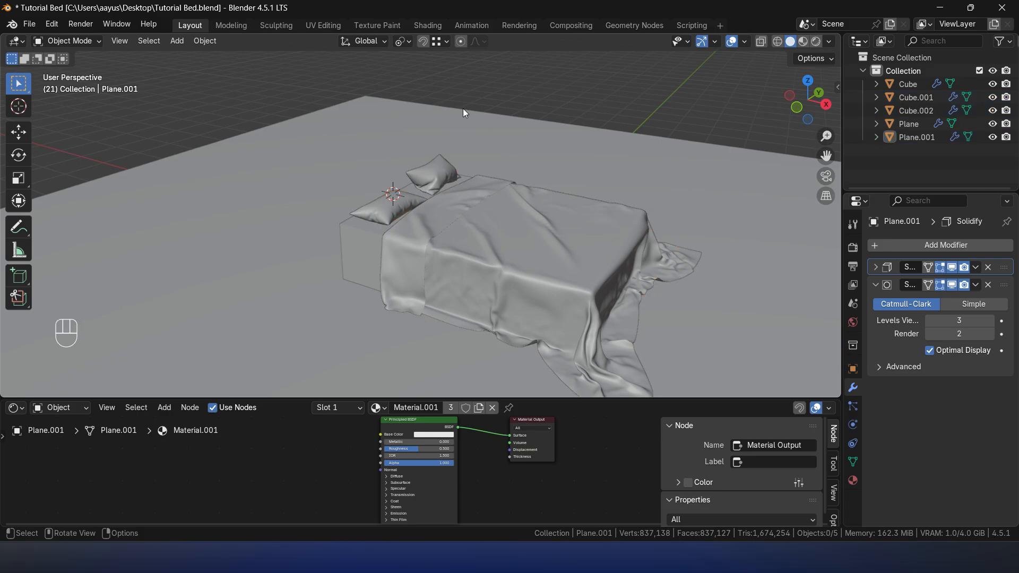
left_click(805, 42)
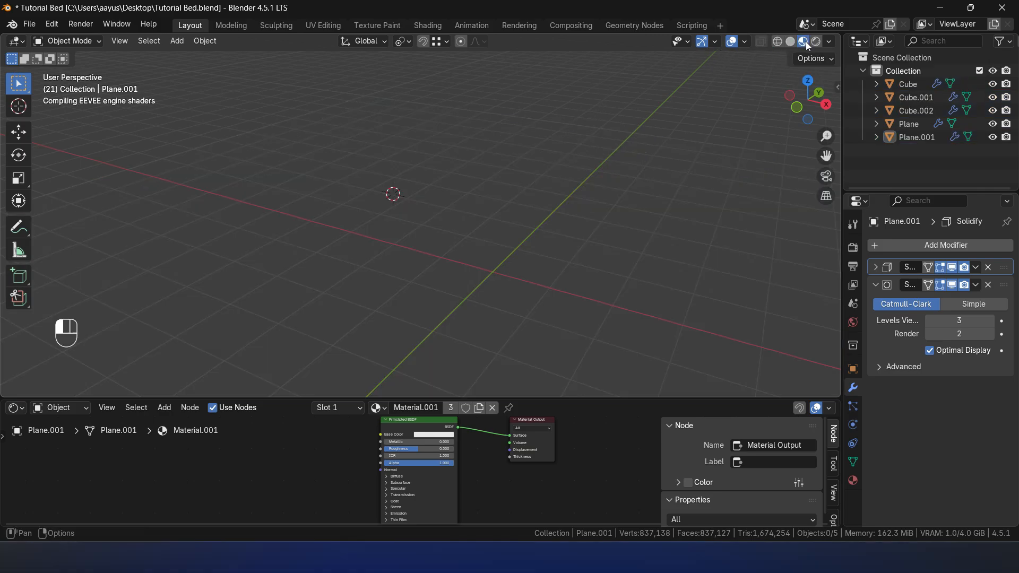
left_click(559, 266)
left_click(404, 432)
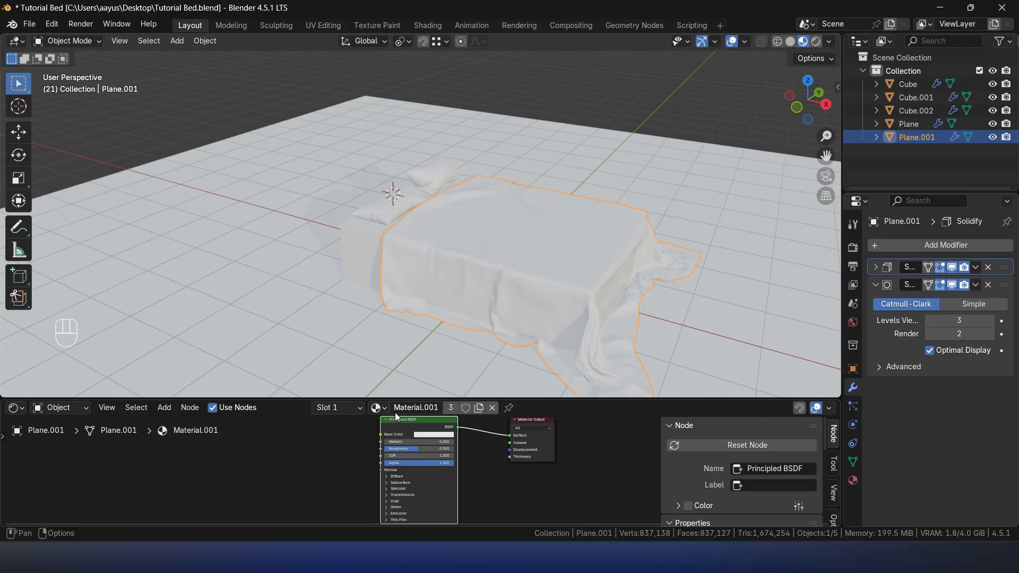
left_click_drag(391, 398, 393, 346)
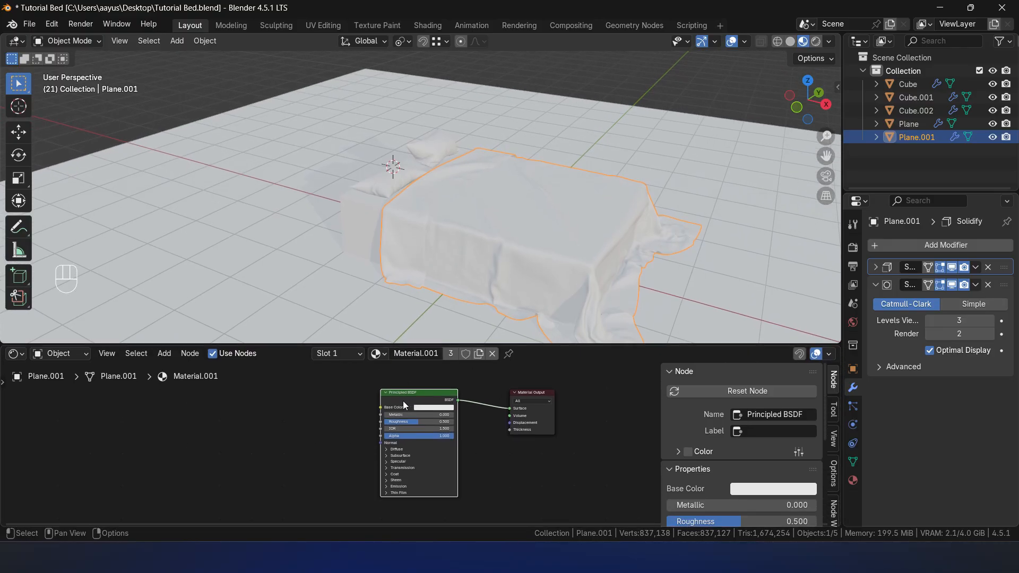
- Load all five denmin_fabric_02_4k texture maps into the Principled BSDF with Principled Texture Setup
key("ctrl+shift+t")
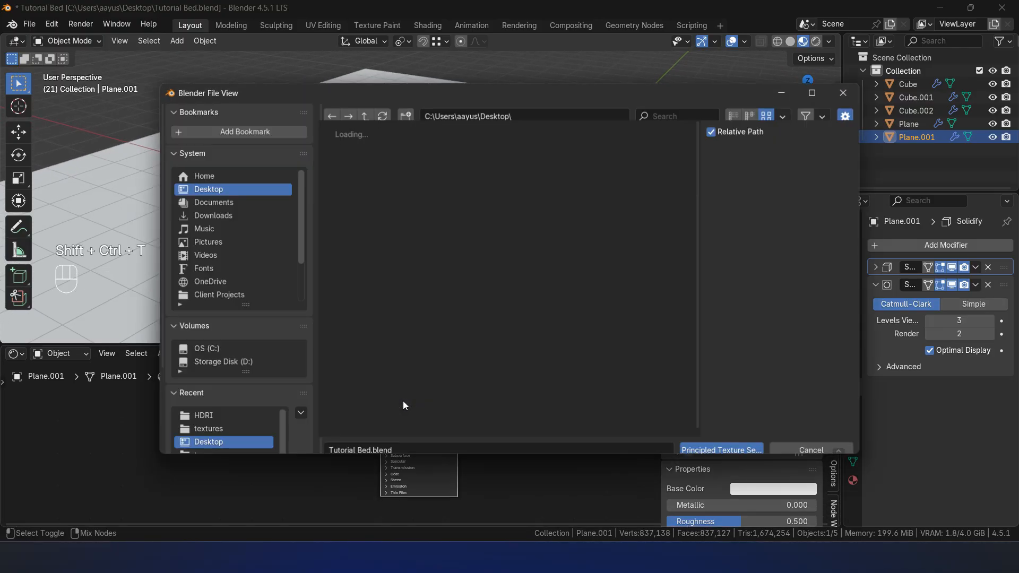
scroll(228, 379, "down", 1)
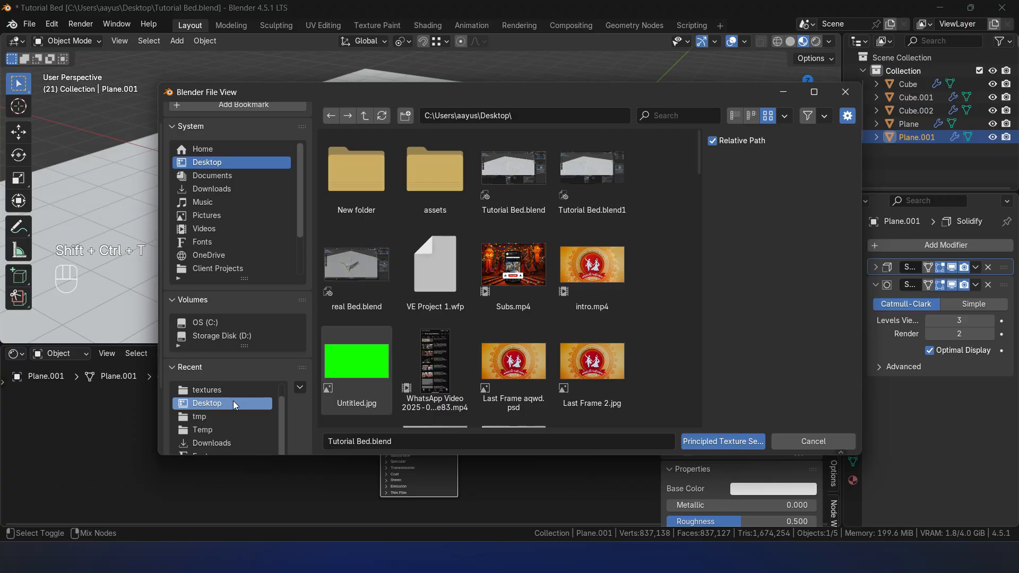
left_click(212, 392)
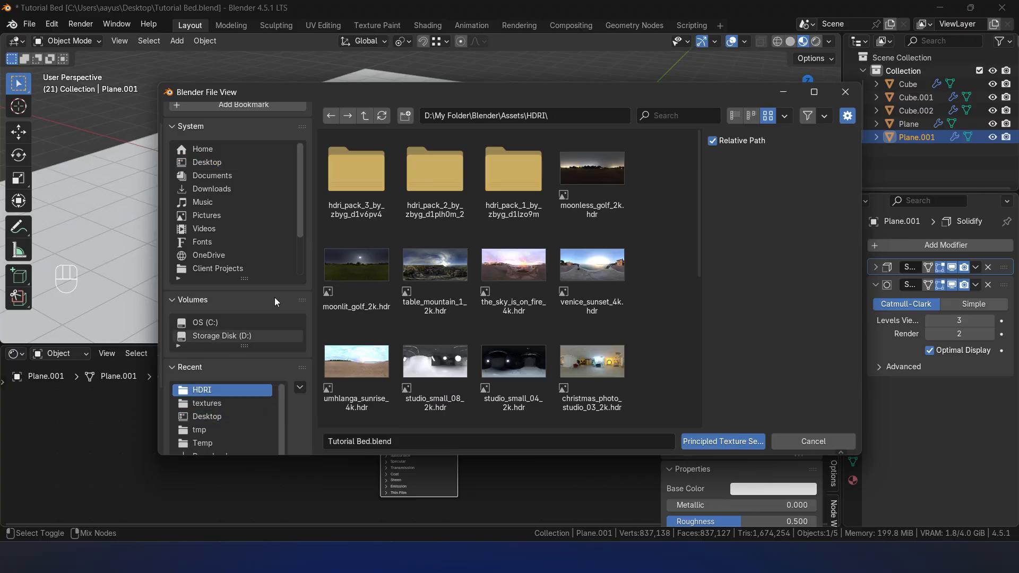
left_click(365, 116)
left_click(350, 178)
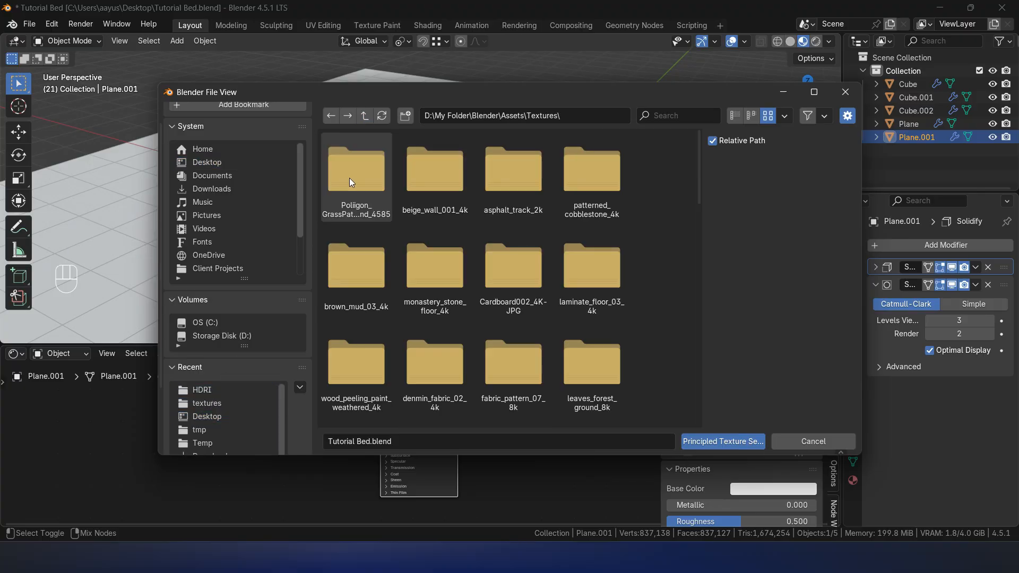
scroll(484, 276, "down", 3)
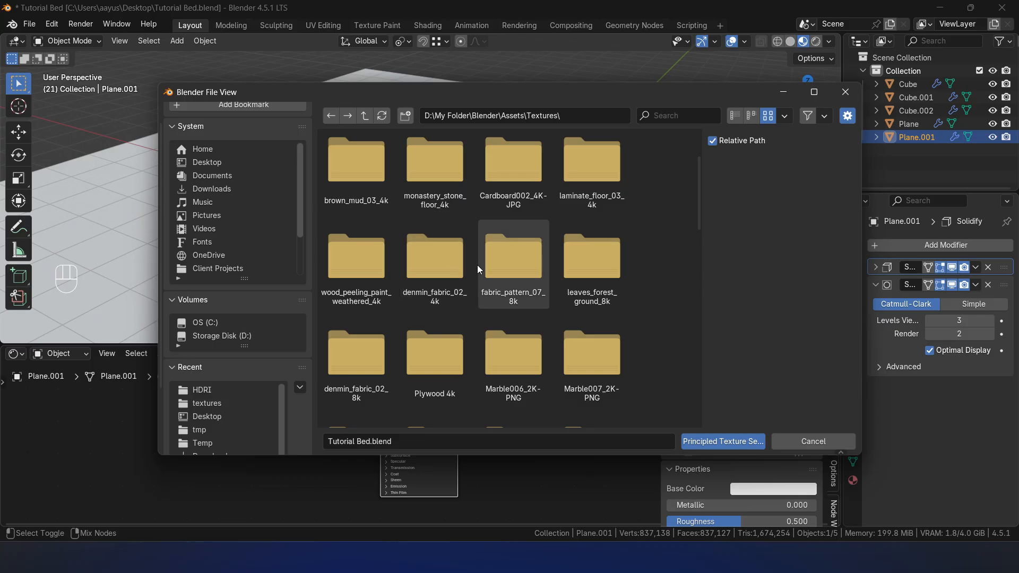
double_click(444, 278)
left_click(339, 171)
double_click(339, 170)
left_click_drag(646, 338, 340, 158)
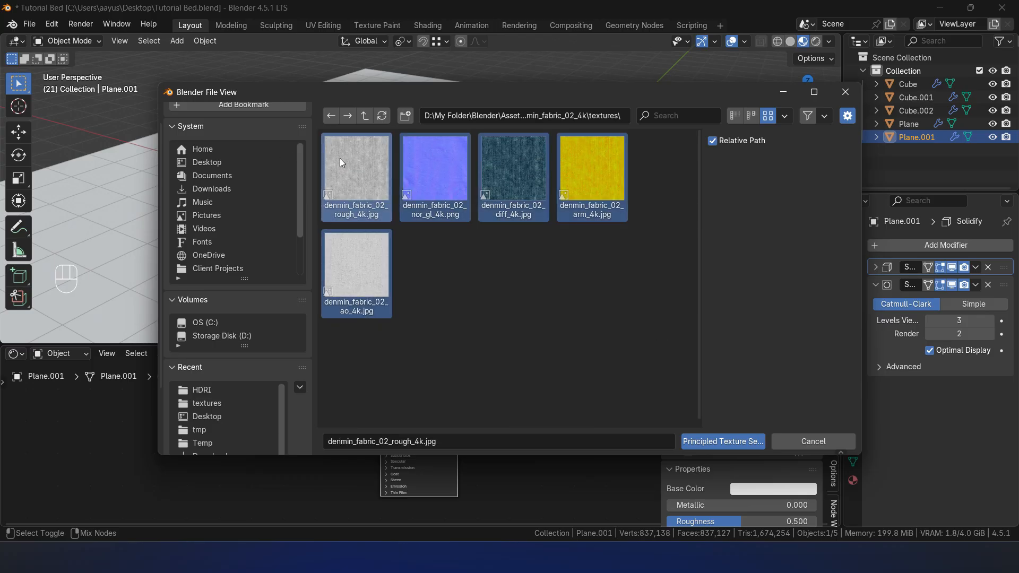
left_click(712, 443)
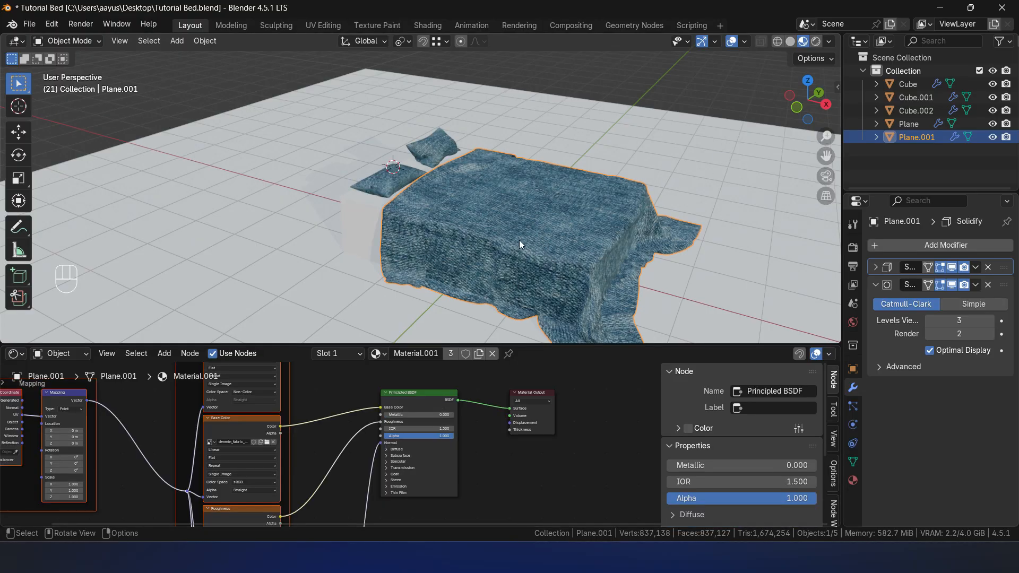
- Delete the Ambient Occlusion and Base Color texture nodes from the sheet's material
left_click(364, 398)
middle_click_drag(354, 370, 371, 415)
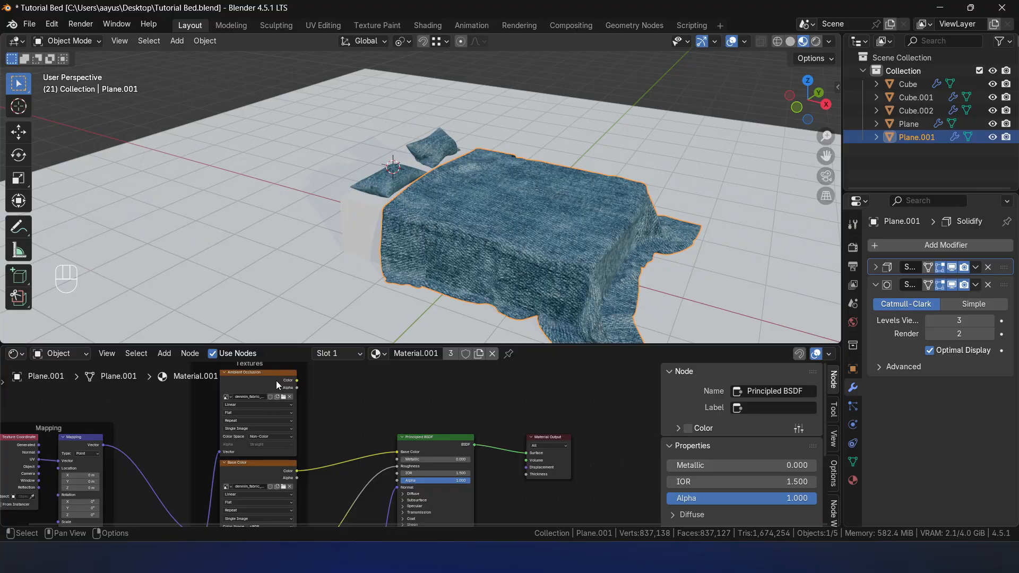
left_click(270, 385)
left_click(260, 463)
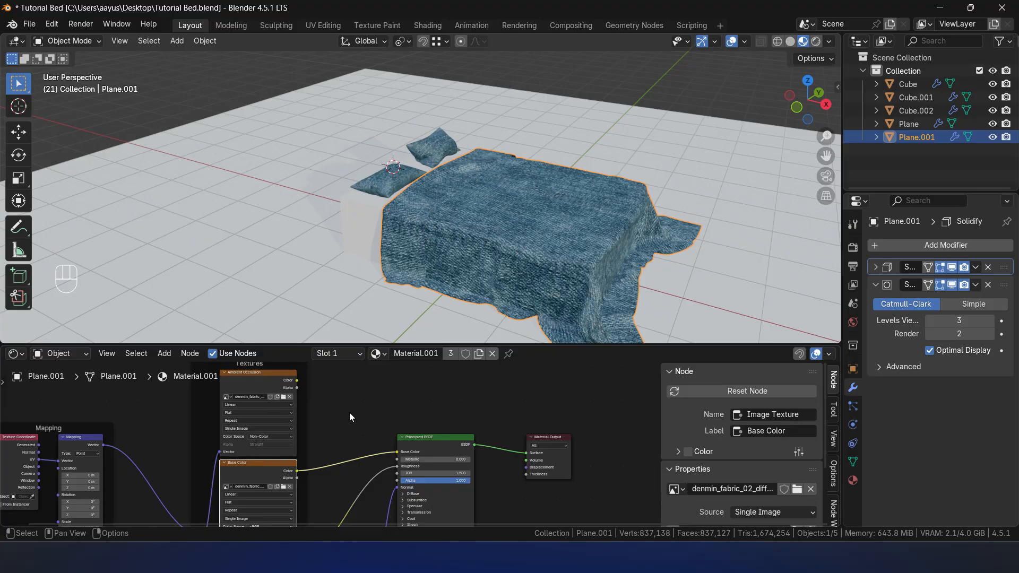
key("x")
key("x")
scroll(553, 294, "up", 2)
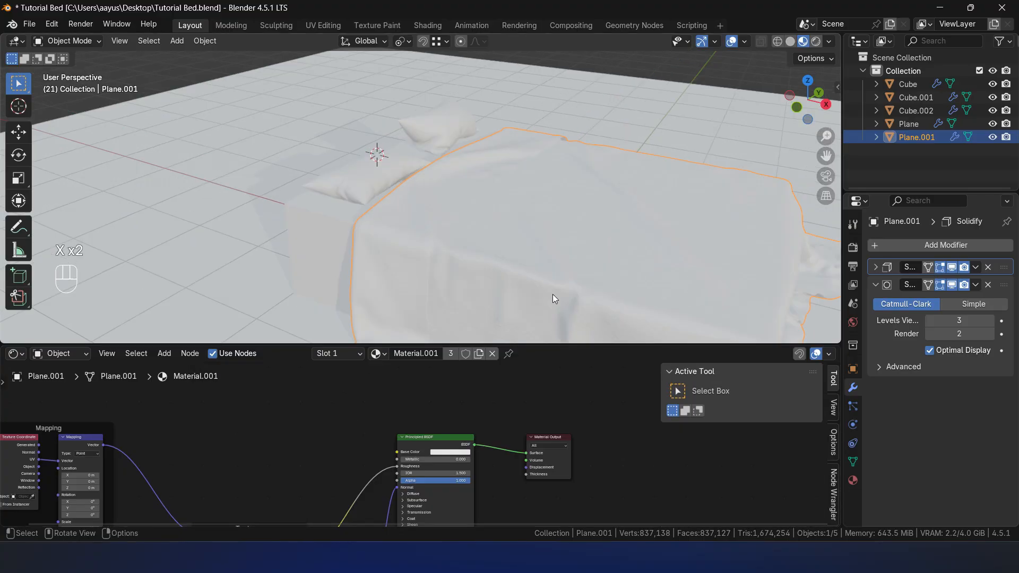
middle_click_drag(555, 295, 611, 197)
- Switch the Outliner area to the UV Editor
left_click(858, 41)
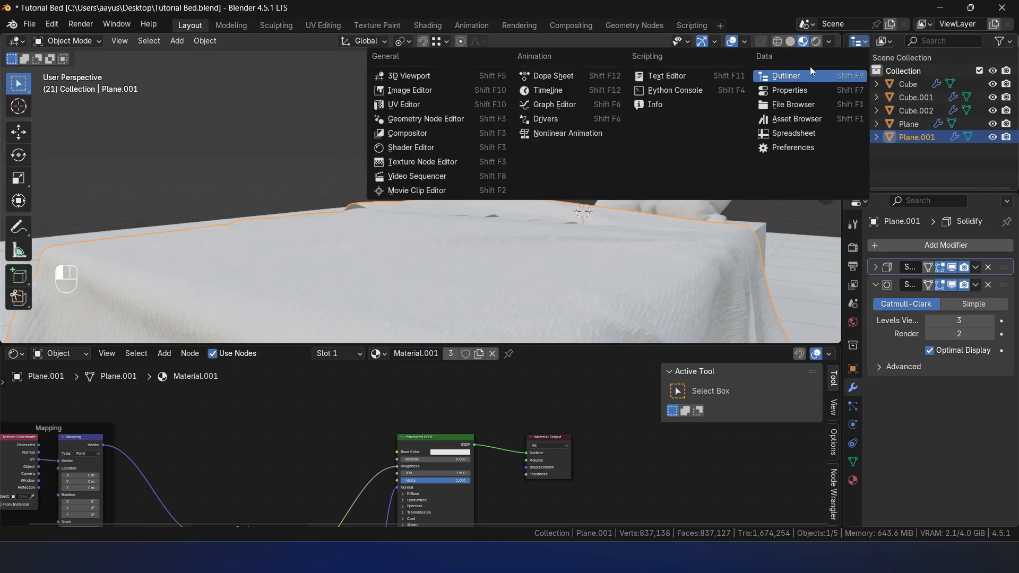
left_click(429, 104)
scroll(664, 286, "down", 4)
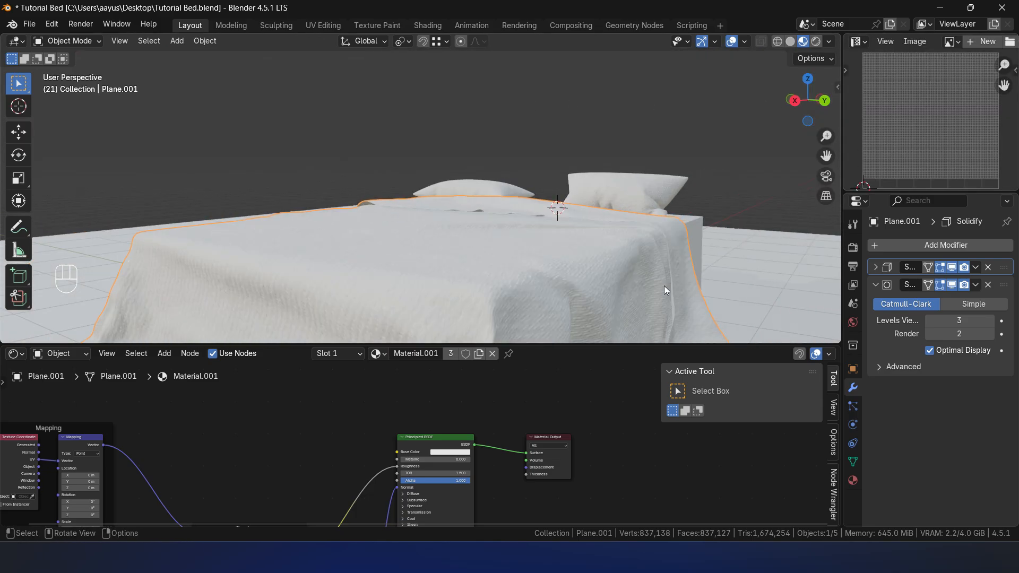
- Enter Edit Mode on the bed sheet and scale all its UVs by 2
key("Tab")
key("a")
key("a")
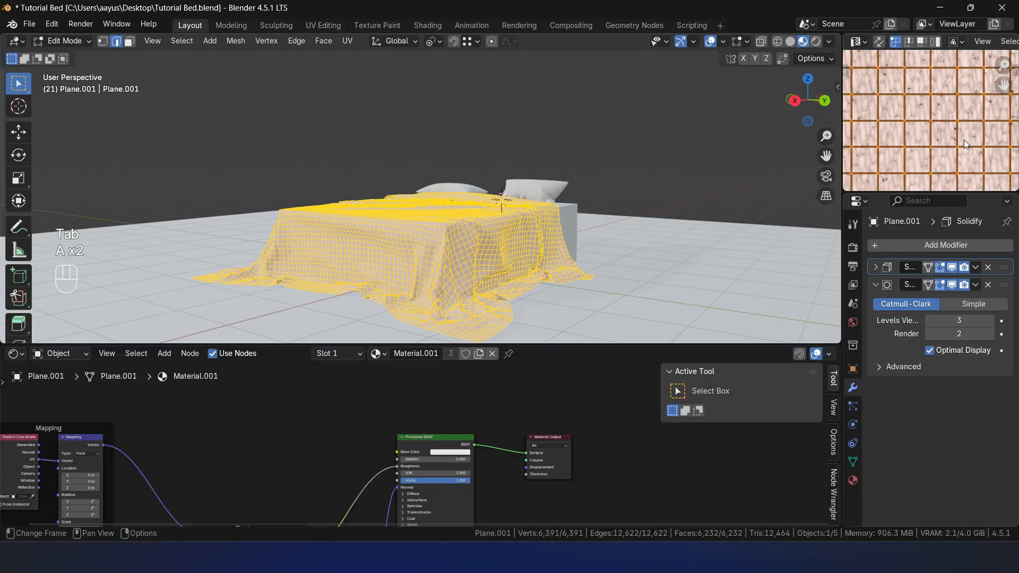
key("s")
key("2")
left_click(965, 142)
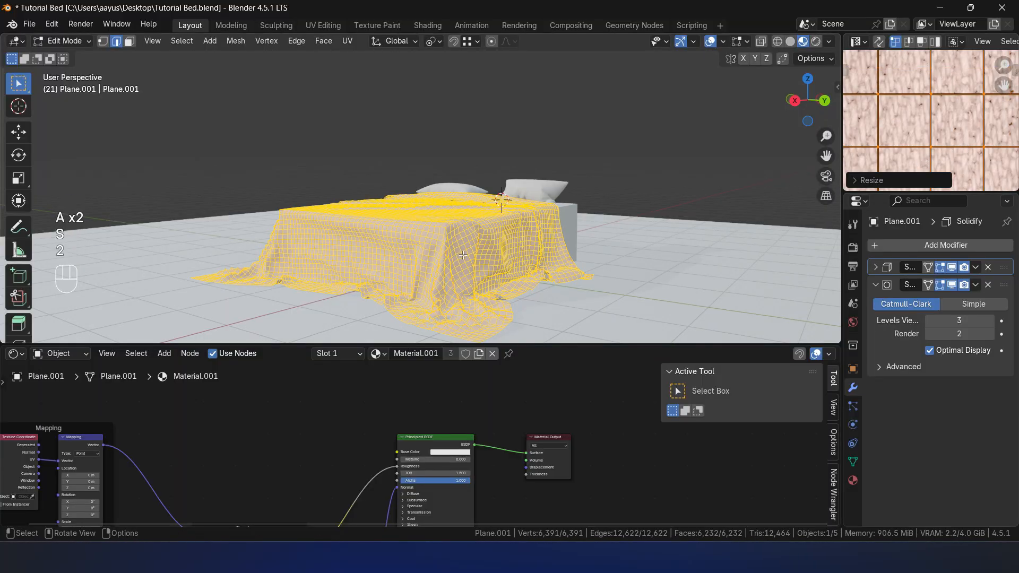
- Hide the viewport overlays, scale the sheet's UVs by a further 1.5, and return to Object Mode
scroll(532, 230, "up", 4)
left_click(712, 41)
middle_click_drag(563, 223, 559, 192)
scroll(558, 193, "down", 2)
key("s")
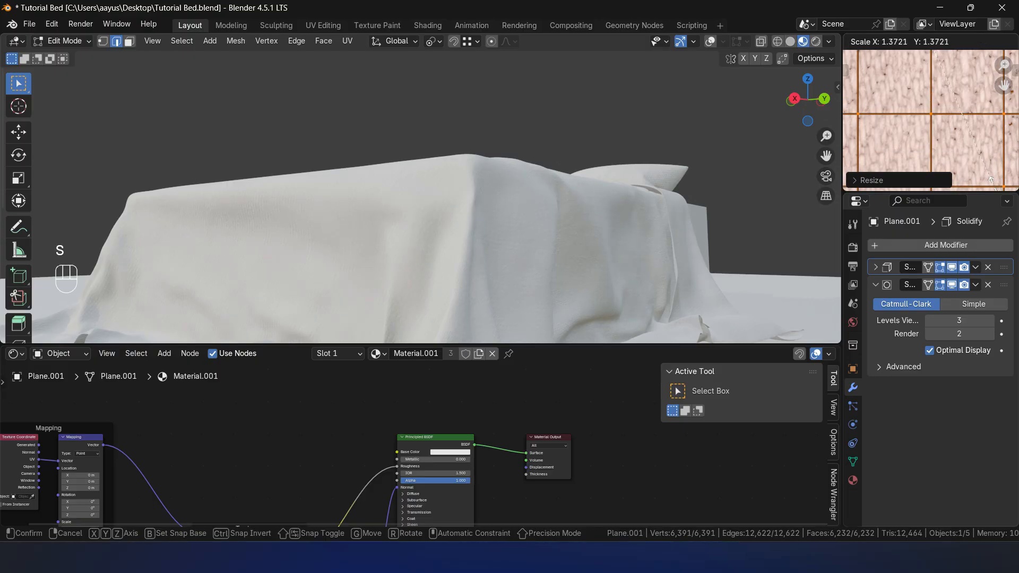
type("1.")
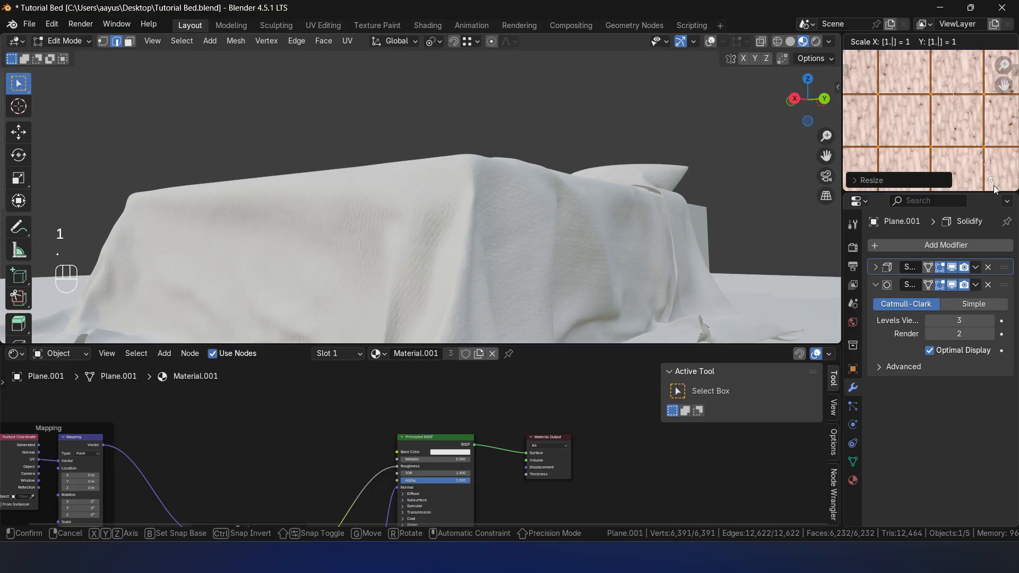
type("5")
left_click(995, 185)
middle_click_drag(562, 204, 535, 159)
key("Tab")
- Examine the fabric texture on the sheet up close from several angles and check the Normal Map nodes
middle_click_drag(534, 159, 575, 174)
scroll(575, 174, "up", 3)
middle_click_drag(573, 227, 486, 234, "shift")
scroll(587, 200, "up", 2)
scroll(530, 215, "down", 2)
middle_click_drag(547, 199, 591, 215, "shift")
middle_click_drag(564, 263, 664, 213, "shift")
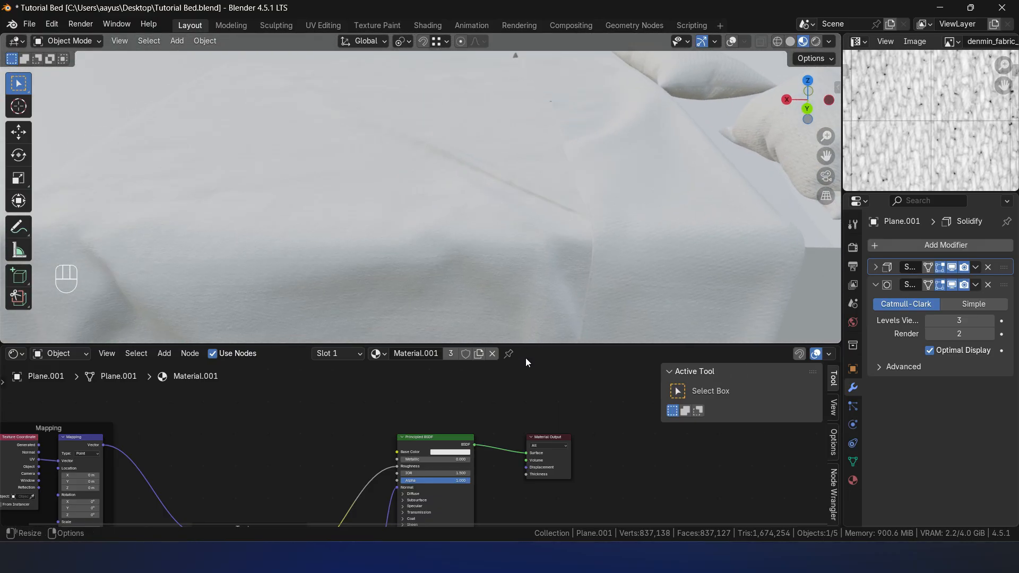
middle_click_drag(527, 395, 570, 324)
middle_click_drag(516, 489, 535, 337)
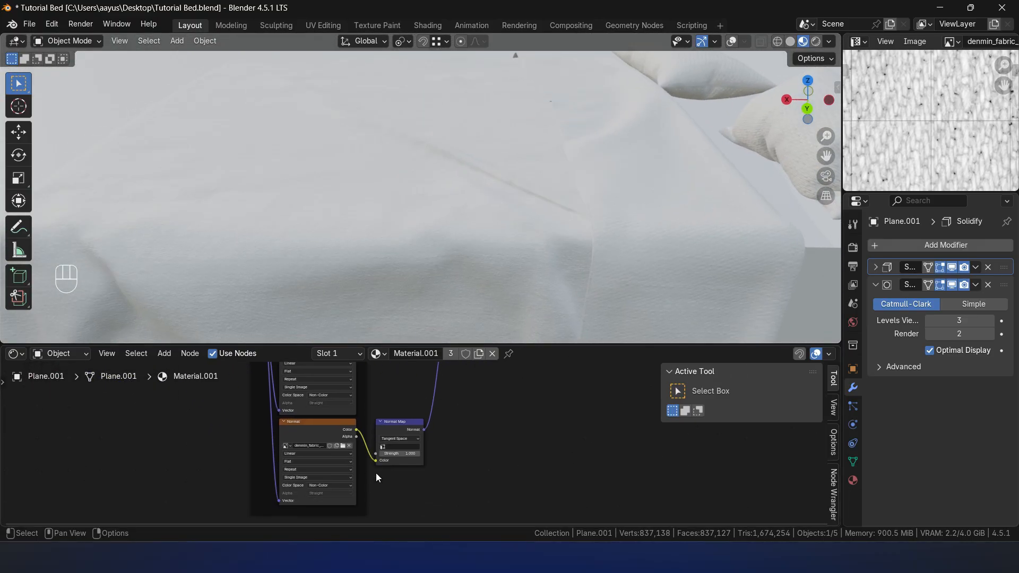
middle_click_drag(555, 200, 581, 230)
scroll(581, 231, "up", 9)
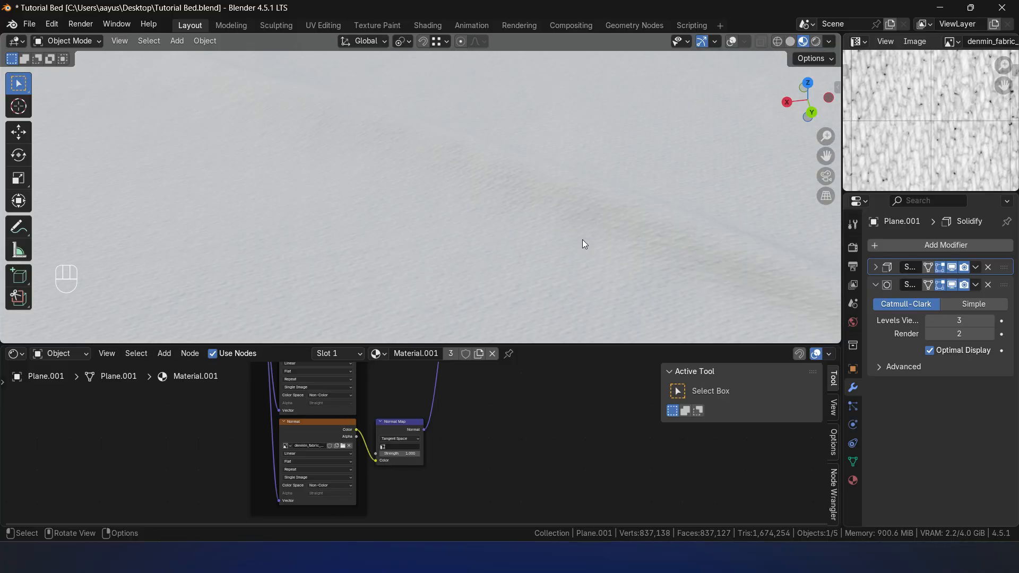
scroll(582, 240, "down", 10)
middle_click_drag(563, 243, 576, 196, "shift")
middle_click_drag(576, 196, 599, 191)
scroll(572, 244, "up", 2)
middle_click_drag(572, 244, 438, 254)
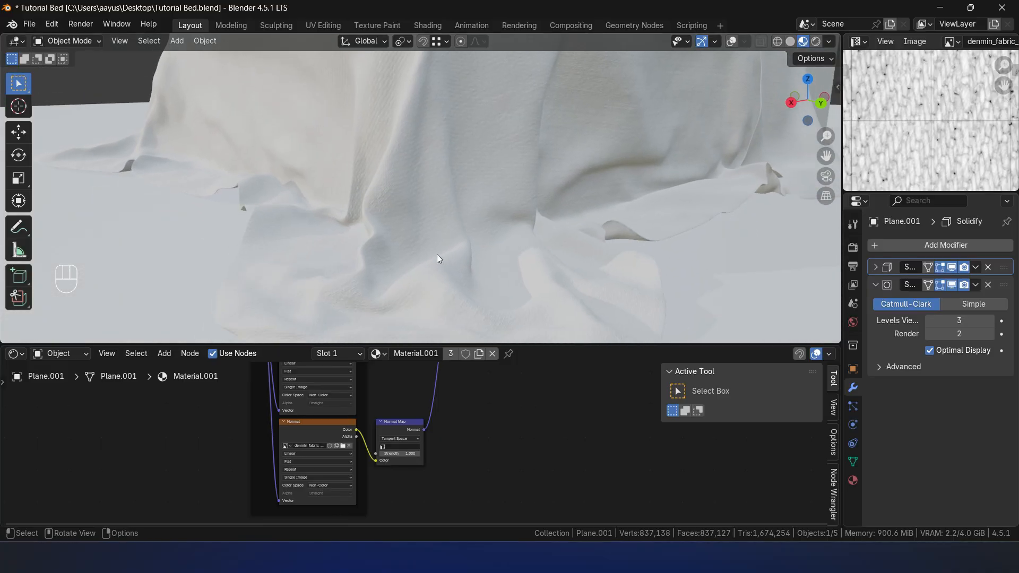
- Select one pillow and scale all its UVs by 2 in Edit Mode
middle_click_drag(458, 189, 433, 331)
left_click(517, 236)
key("Tab")
key("a")
- Scale all UVs of the other pillow by 2 in Edit Mode
key("a")
key("s")
key("2")
left_click(921, 127)
key("Tab")
left_click(433, 79)
key("Tab")
key("a")
key("a")
key("s")
key("2")
left_click(938, 148)
key("Tab")
- Darken the Base Color of the material shared by the sheet and pillows to grey and look over the bed
middle_click_drag(510, 183, 489, 237)
scroll(556, 249, "up", 3)
scroll(486, 209, "down", 5)
left_click(489, 238)
middle_click_drag(518, 397, 589, 416)
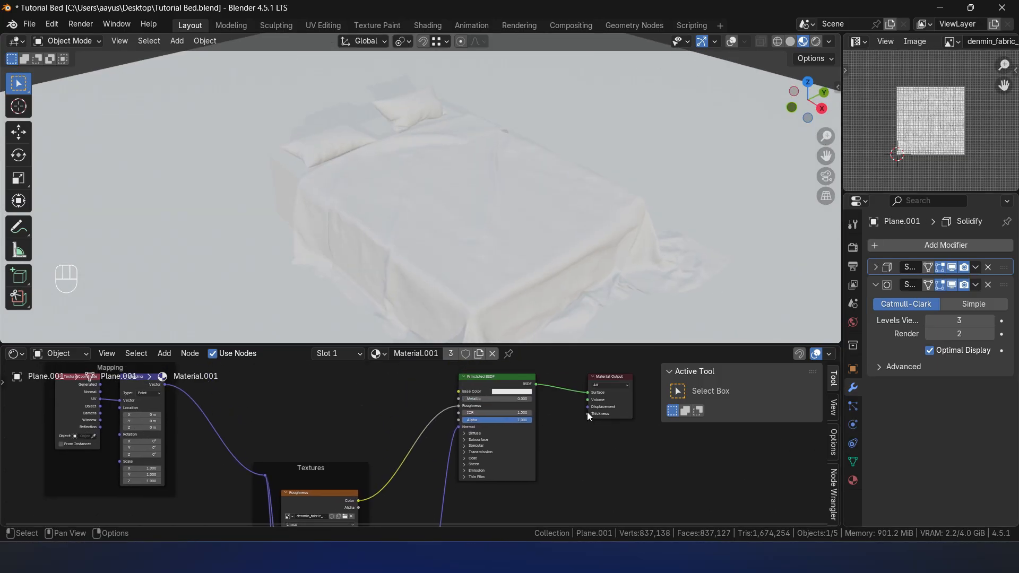
left_click(523, 392)
left_click_drag(552, 316, 551, 324)
left_click(606, 139)
scroll(679, 188, "up", 4)
middle_click_drag(679, 188, 531, 225)
scroll(511, 221, "up", 5)
middle_click_drag(531, 225, 588, 253, "shift")
scroll(556, 259, "down", 6)
scroll(557, 259, "up", 2)
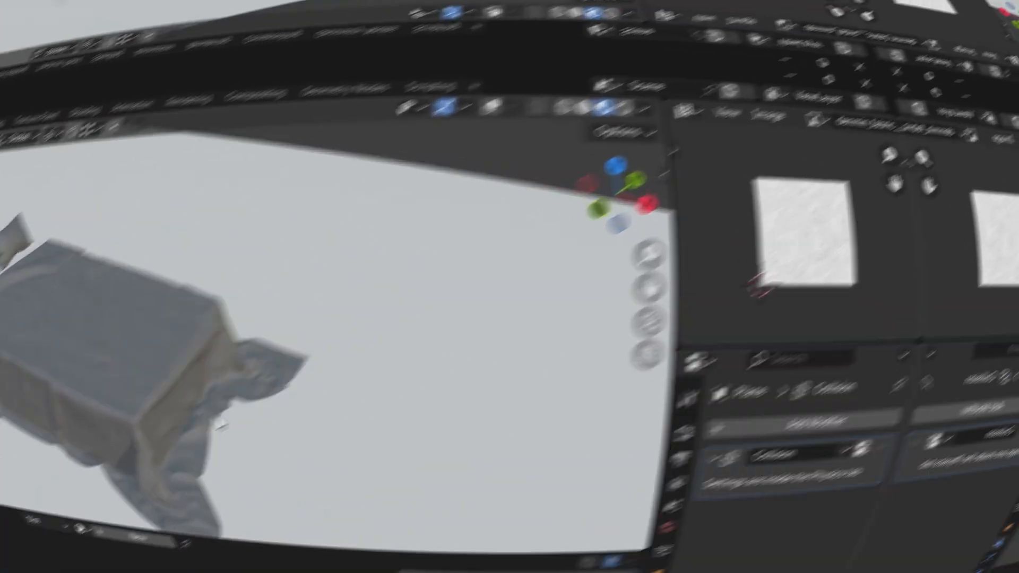